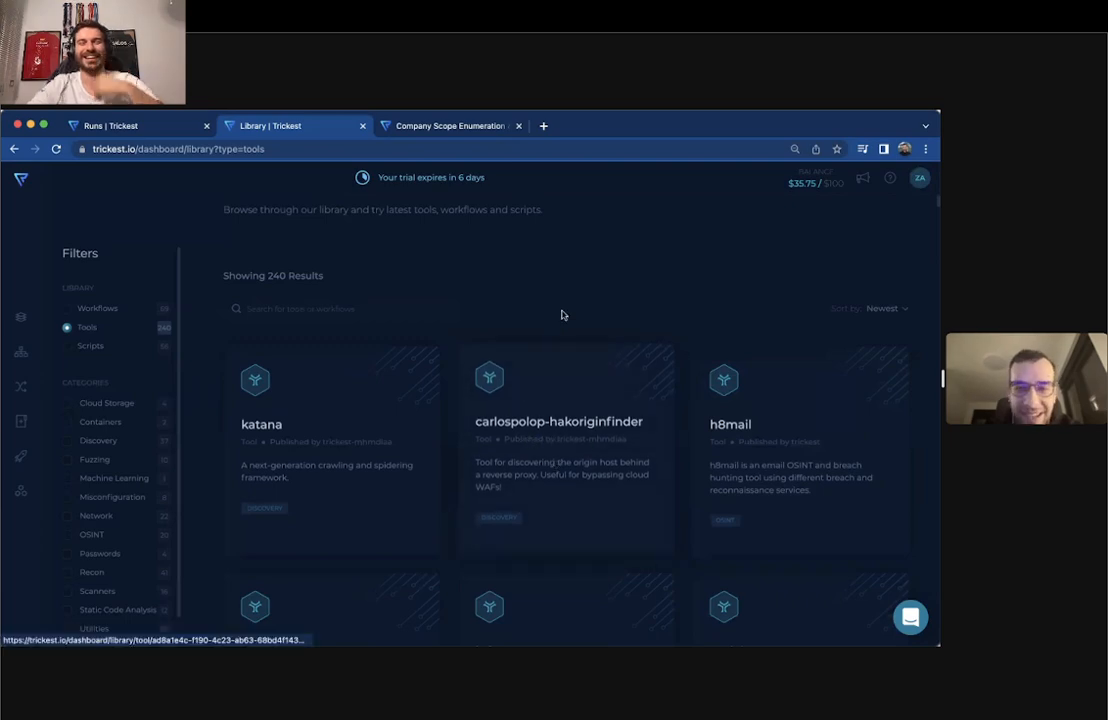
- Filter the tools library to the Recon category
scroll(555, 425, down, 1)
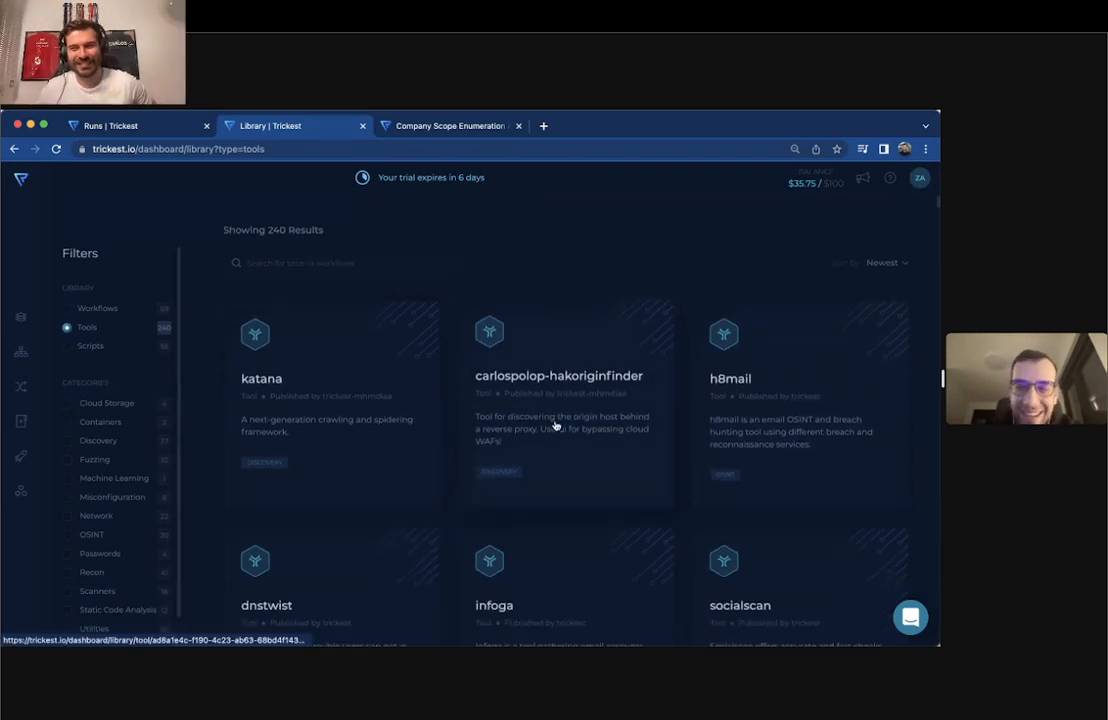
scroll(555, 420, down, 2)
scroll(555, 395, up, 1)
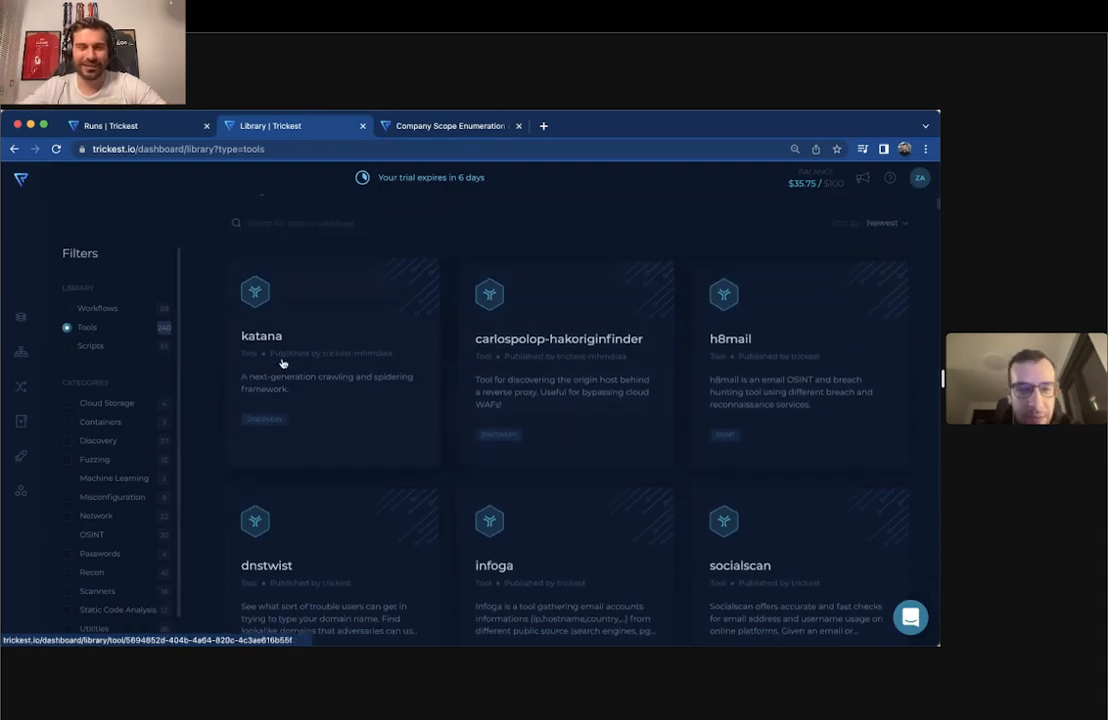
scroll(265, 366, up, 1)
scroll(181, 395, down, 1)
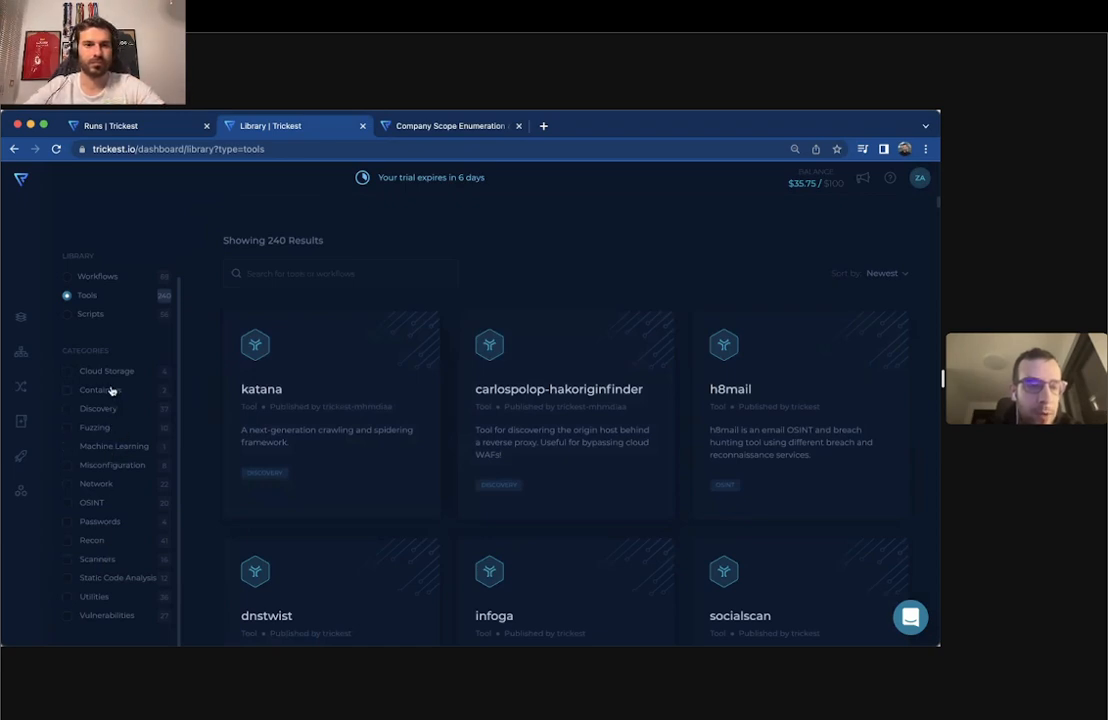
click(100, 541)
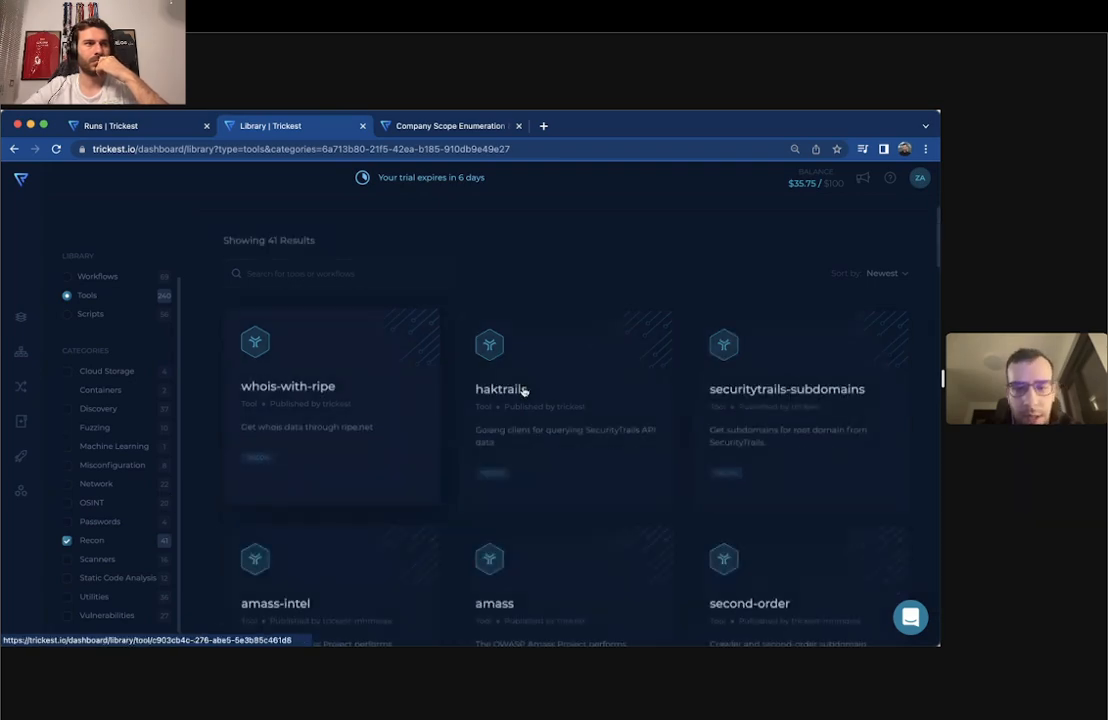
- Examine the parameters and details on the amass tool's library page and close the page
scroll(523, 391, down, 5)
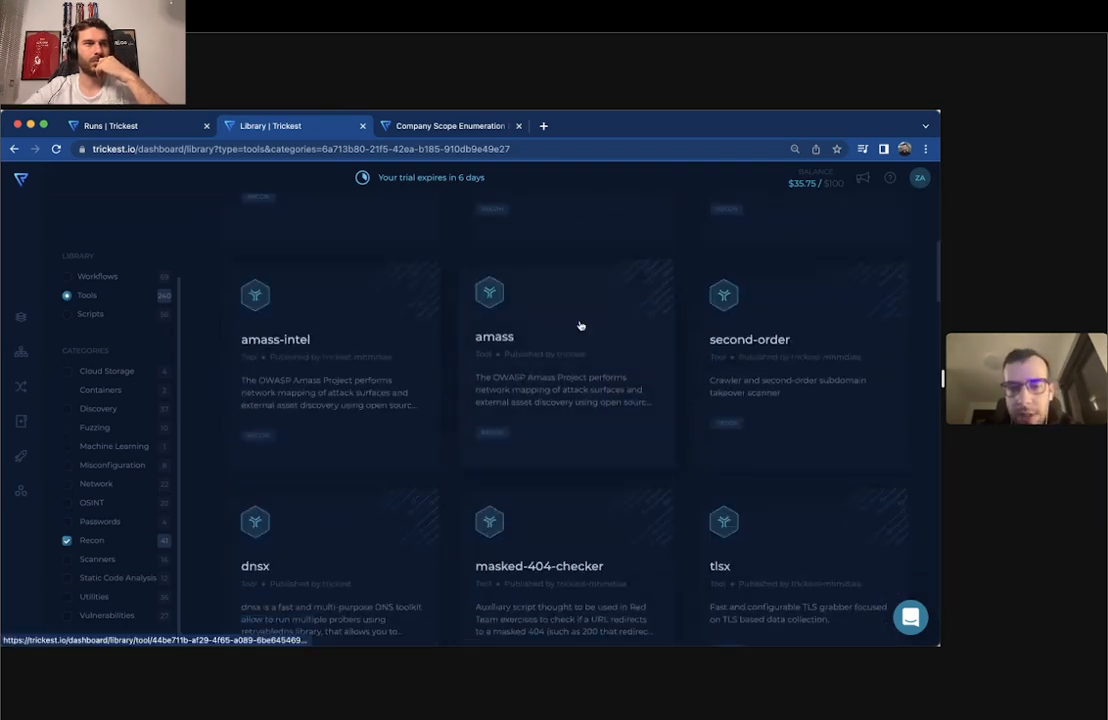
click(531, 354)
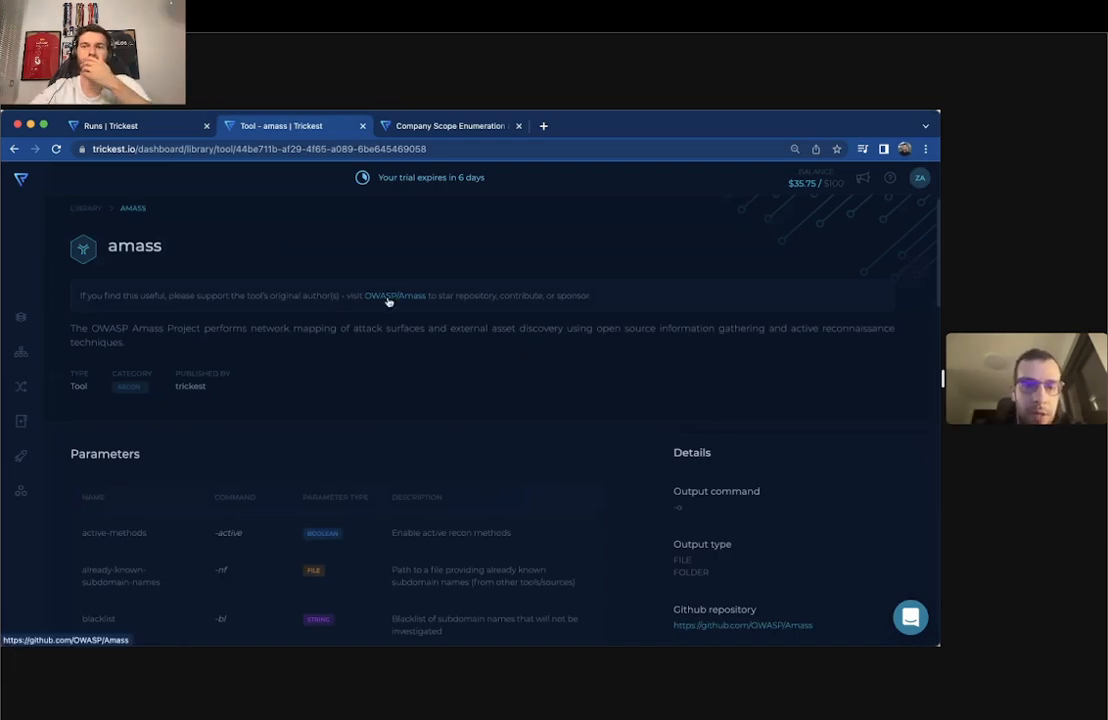
scroll(420, 303, down, 3)
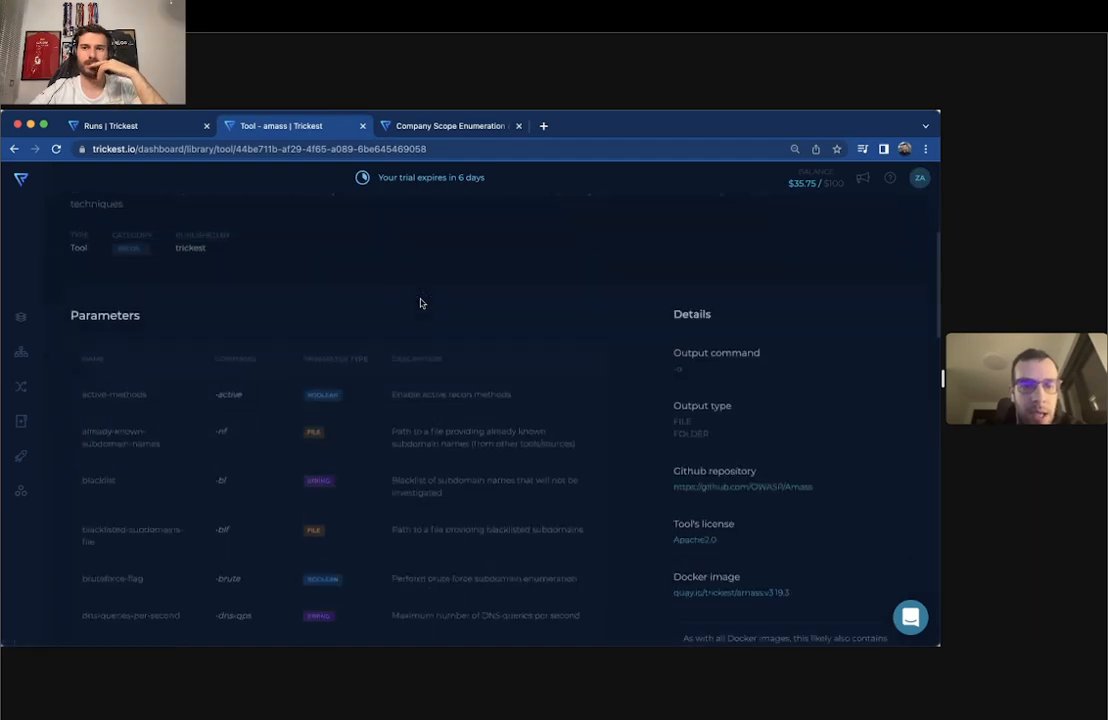
scroll(255, 371, down, 2)
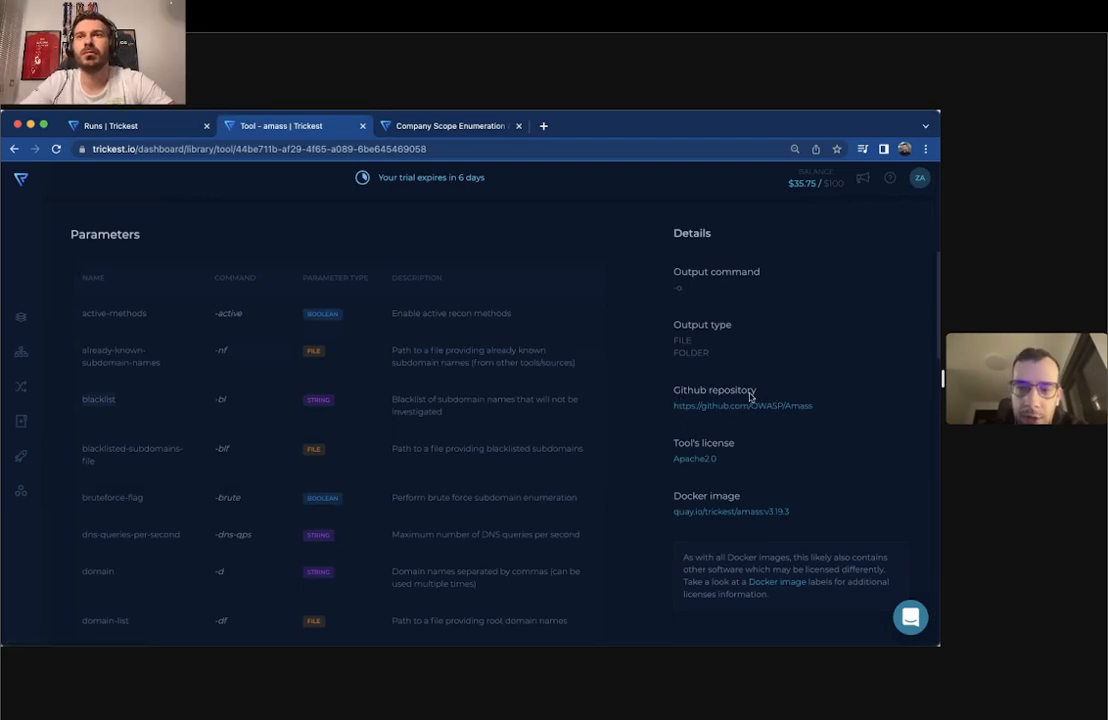
scroll(731, 438, down, 1)
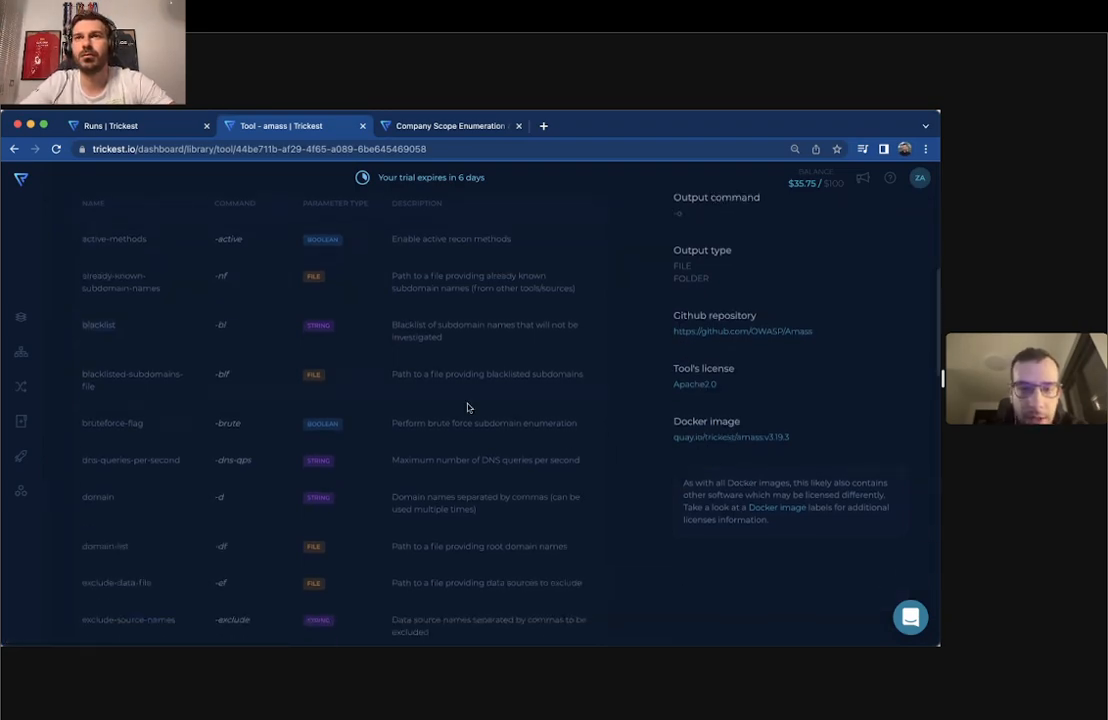
scroll(467, 407, up, 3)
scroll(467, 407, down, 2)
scroll(465, 408, up, 3)
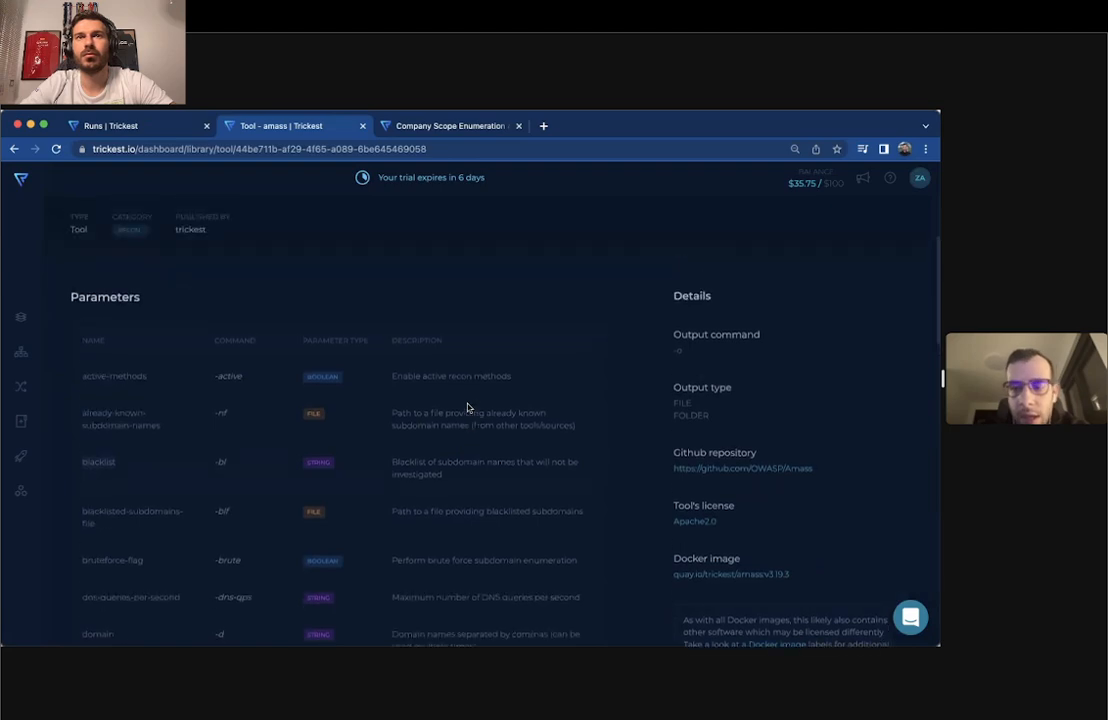
scroll(363, 230, up, 1)
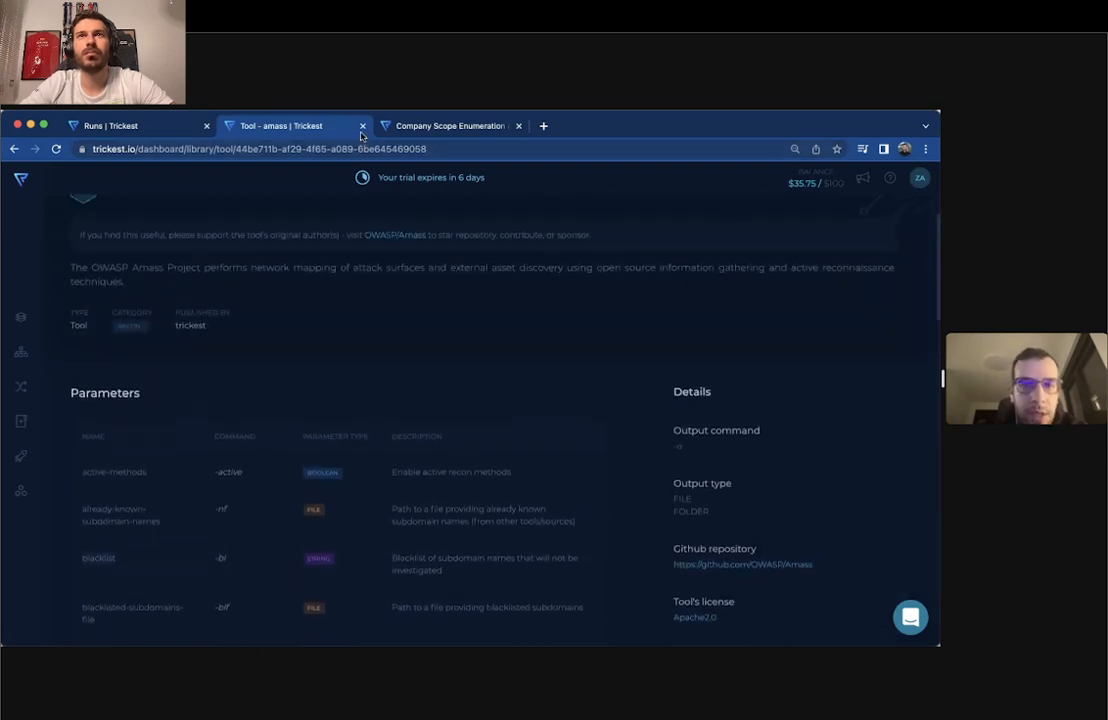
click(362, 126)
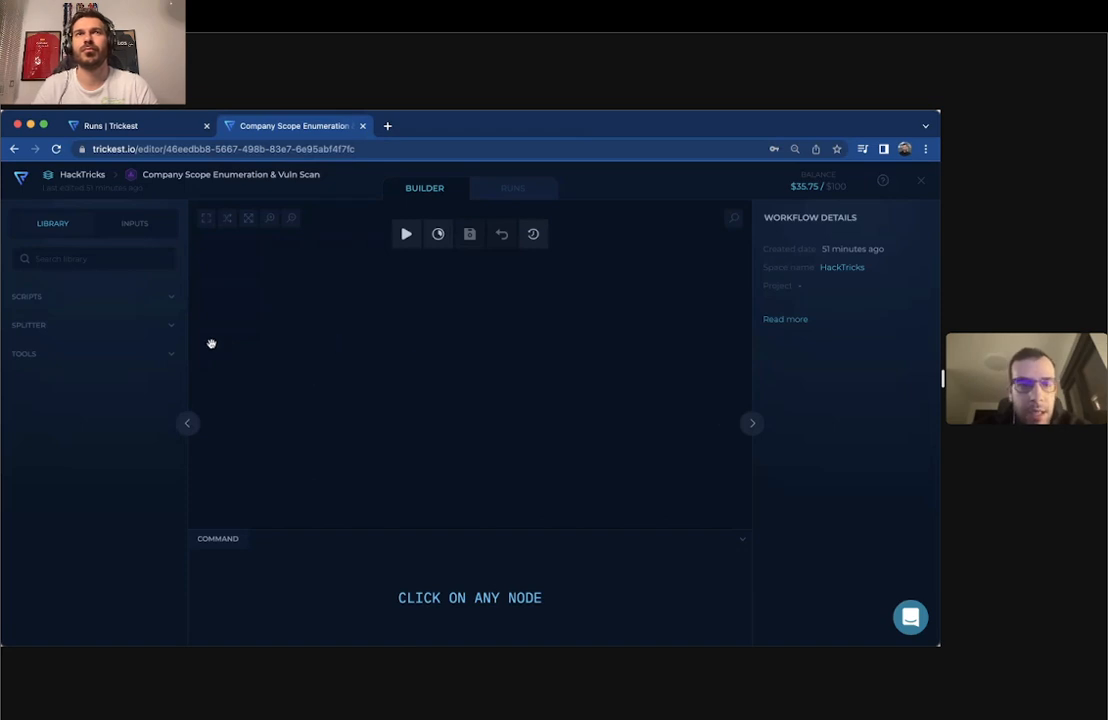
- Expand the Recon tools in the library of the Company Scope Enumeration & Vuln Scan workflow editor
click(170, 354)
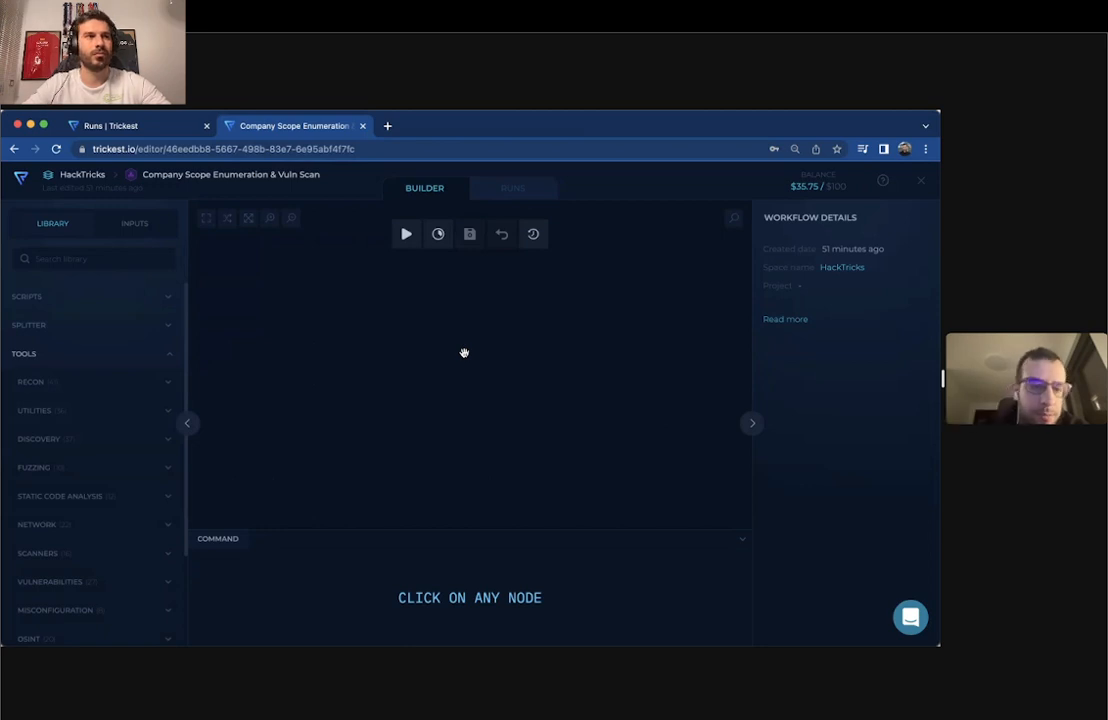
click(163, 385)
click(165, 384)
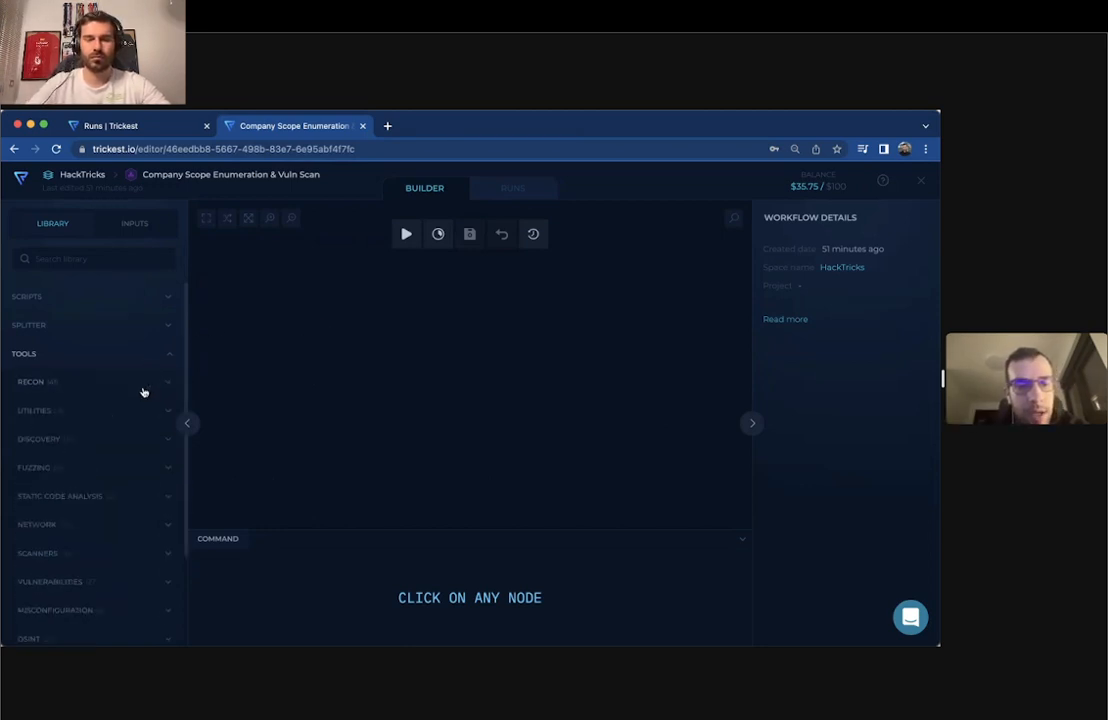
scroll(141, 391, down, 1)
scroll(148, 379, up, 1)
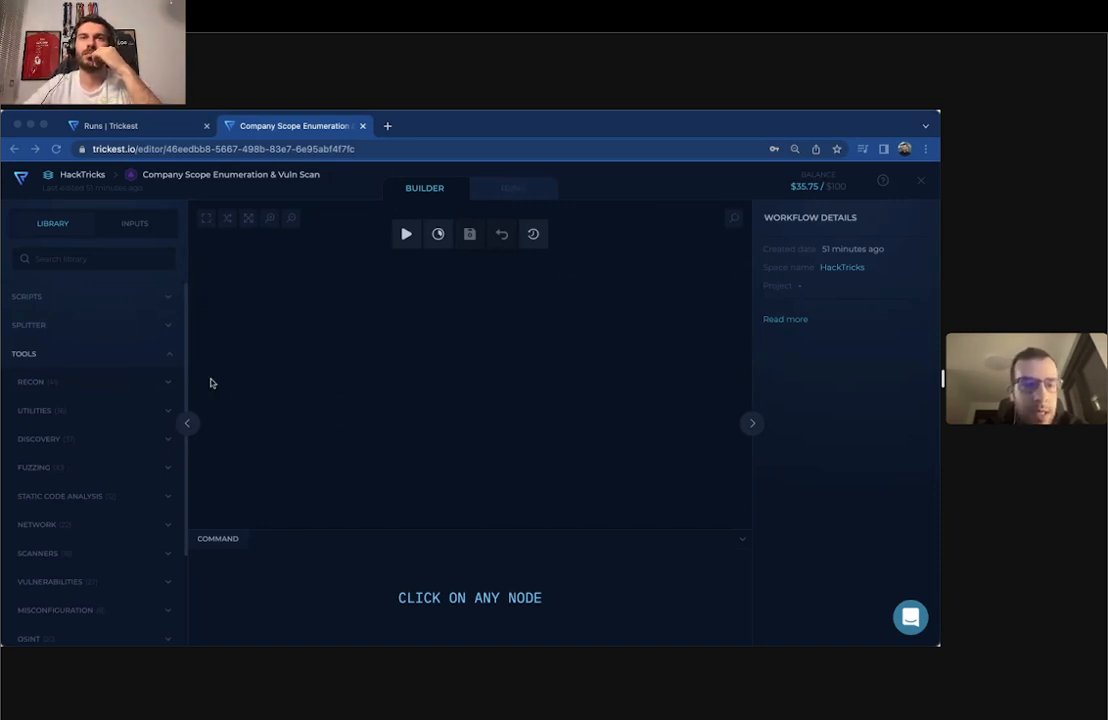
click(165, 382)
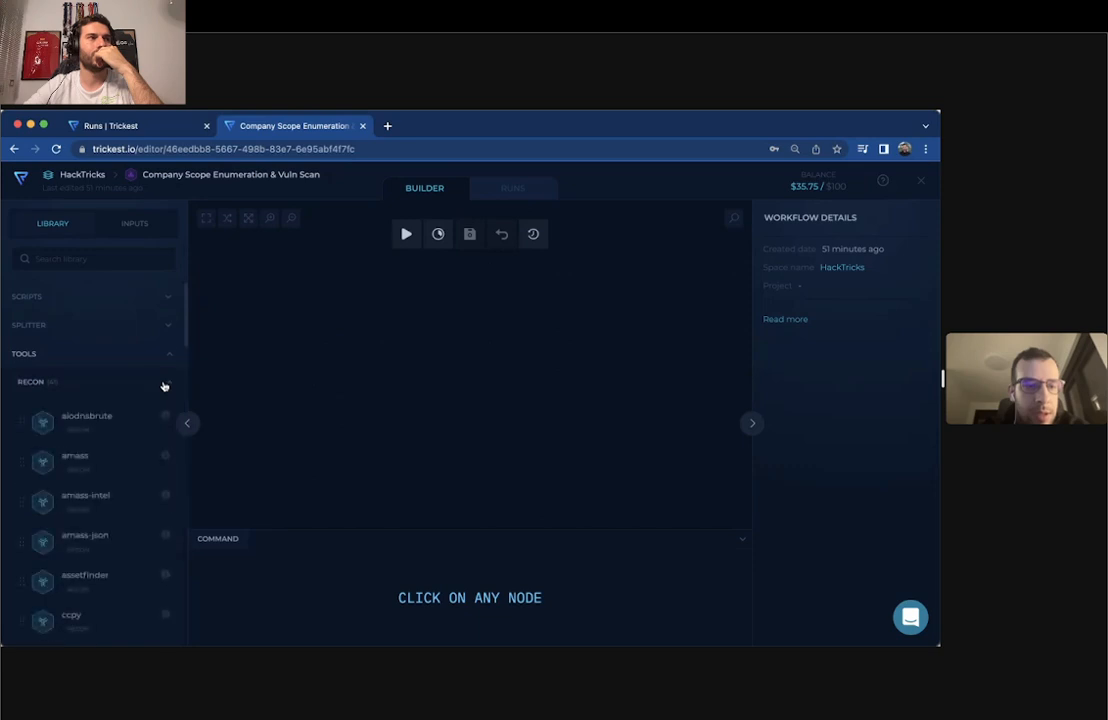
- Search the workflow library for amass and add an amass-intel node to the canvas
click(125, 259)
text(amass)
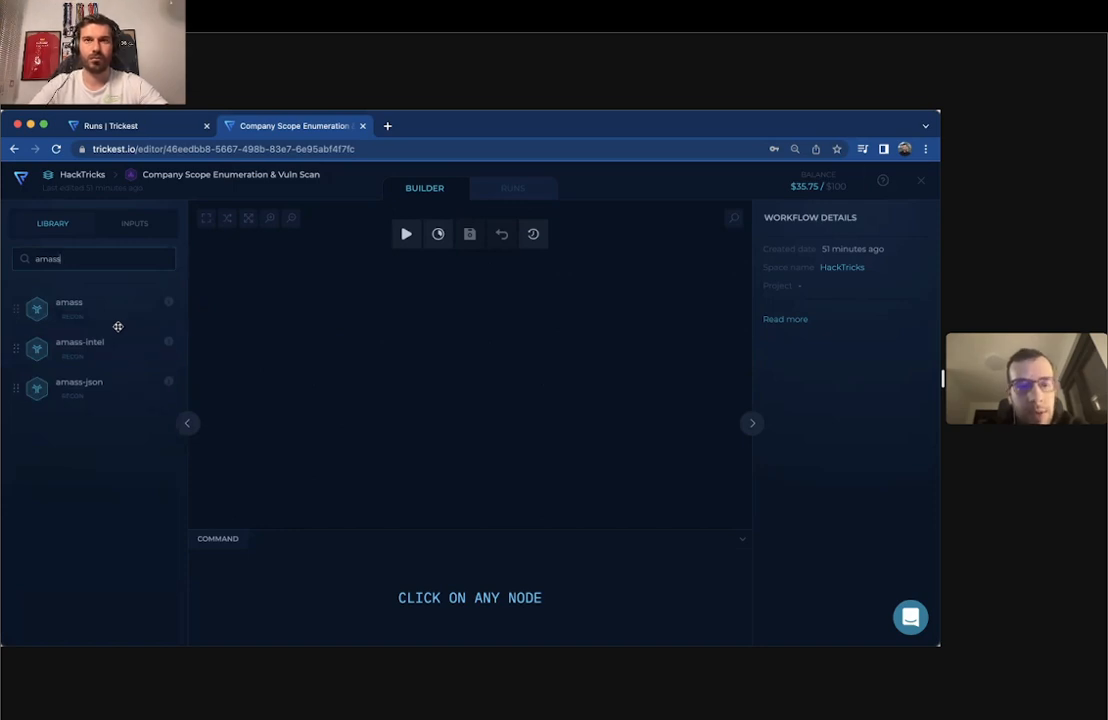
drag(99, 346, 366, 340)
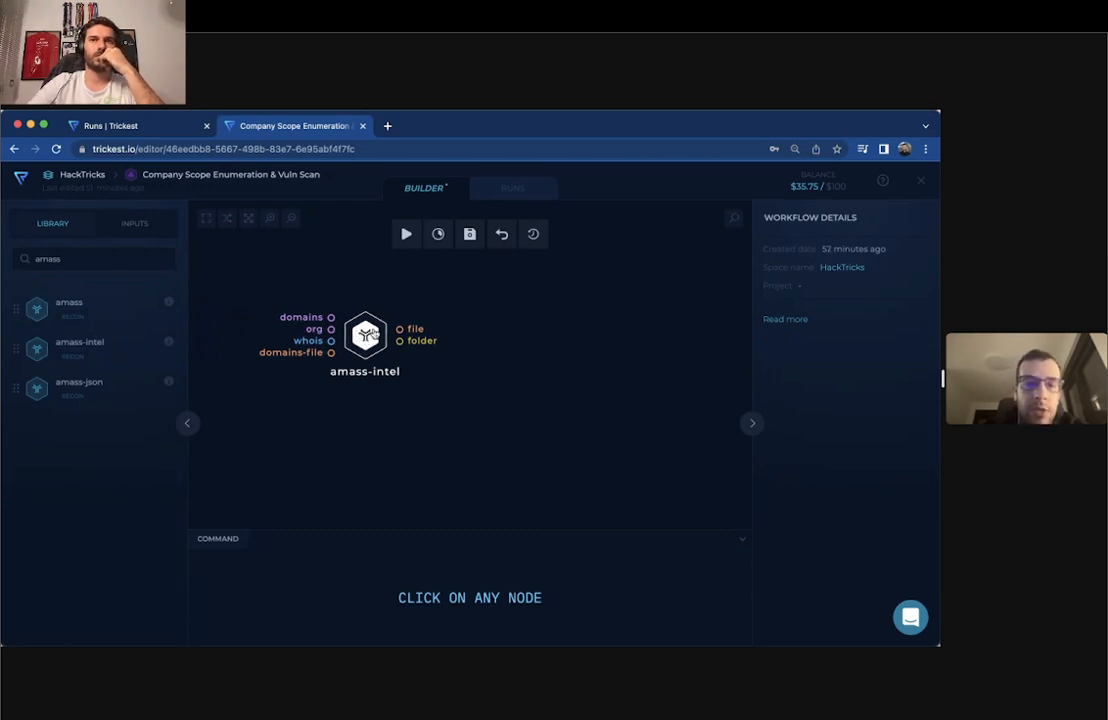
drag(366, 338, 390, 338)
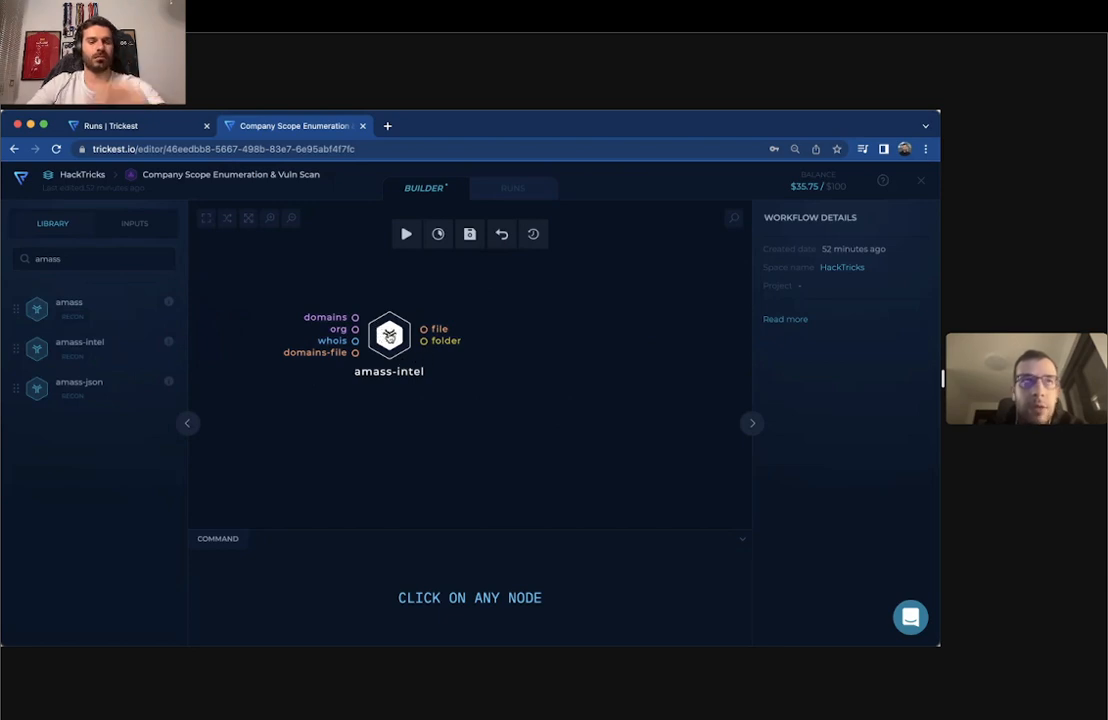
- Show the amass-intel node's parameters and move the node to about the middle of the canvas
click(389, 336)
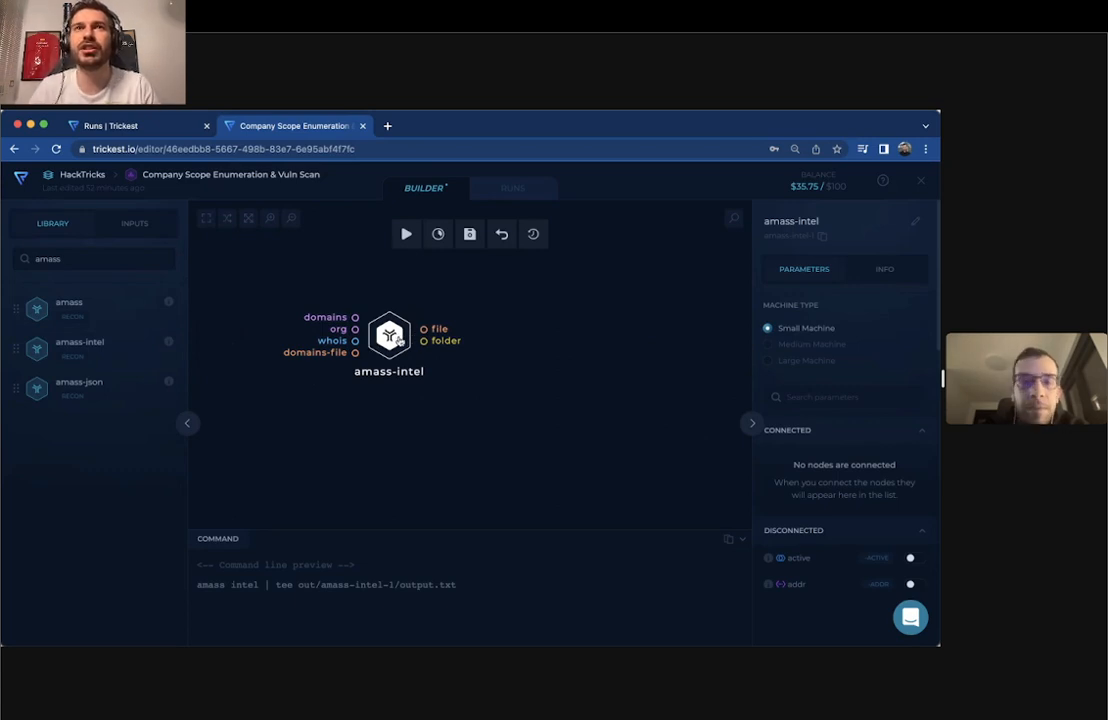
drag(393, 339, 464, 344)
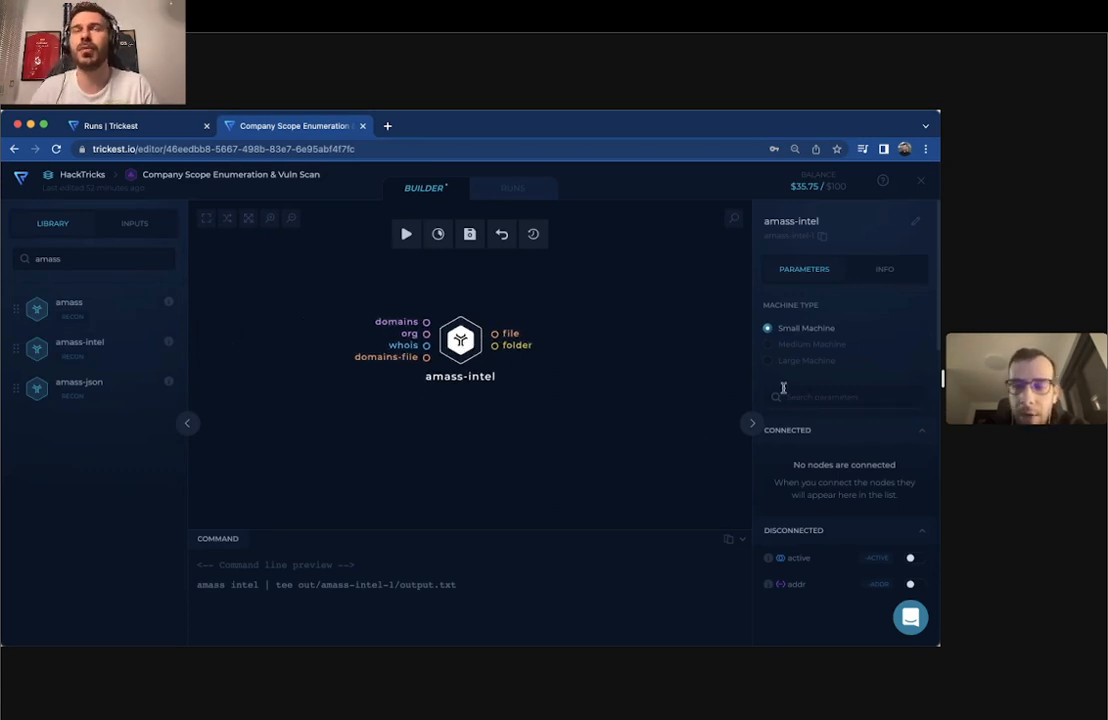
scroll(784, 390, down, 1)
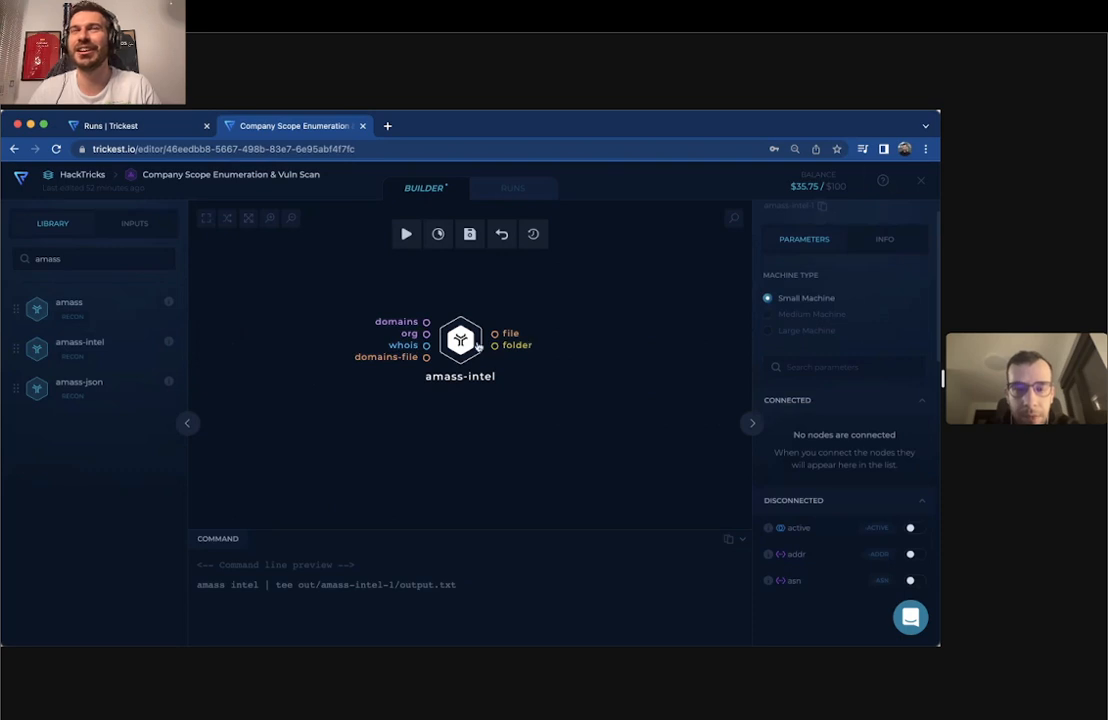
mouse_move(460, 348)
mouse_down()
mouse_move(458, 360)
mouse_move(457, 330)
mouse_up()
drag(446, 316, 446, 354)
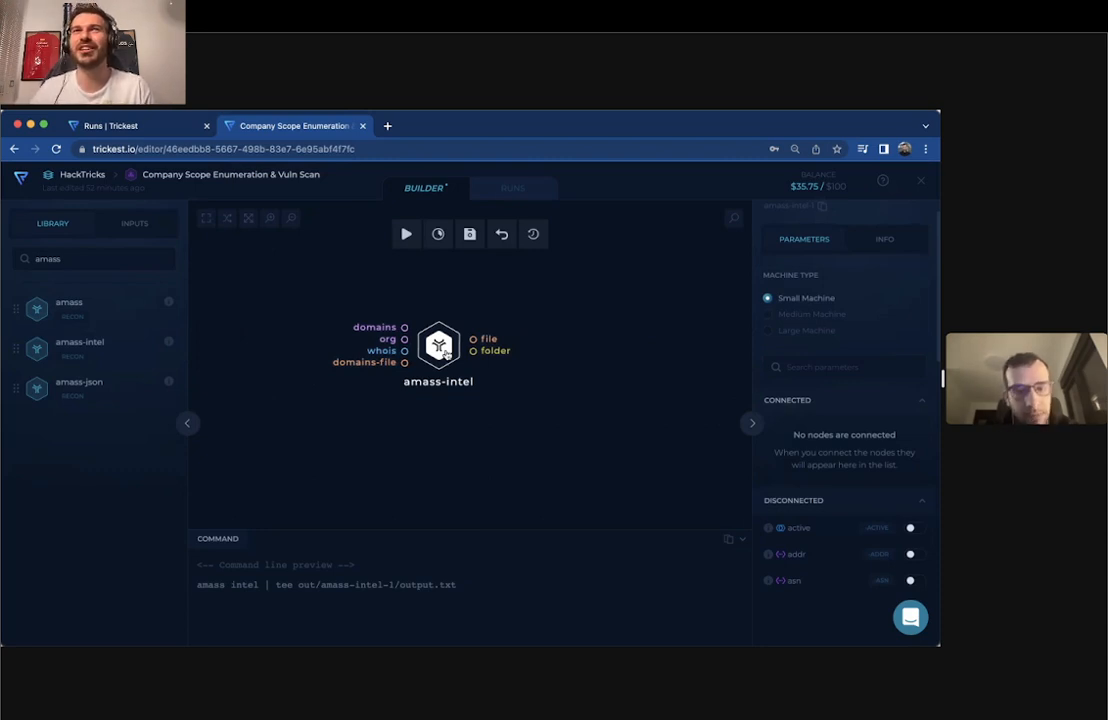
- Examine the amass-intel node's full list of disconnected parameters, widening the parameters area for easier reading
scroll(860, 400, down, 2)
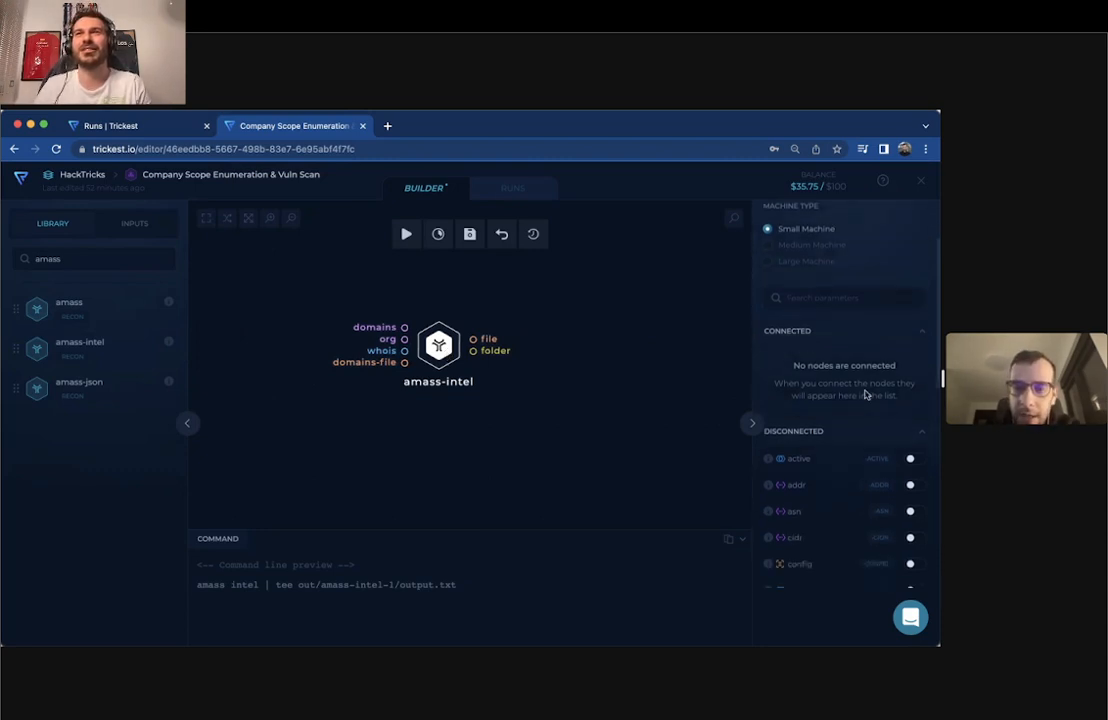
click(418, 330)
click(425, 356)
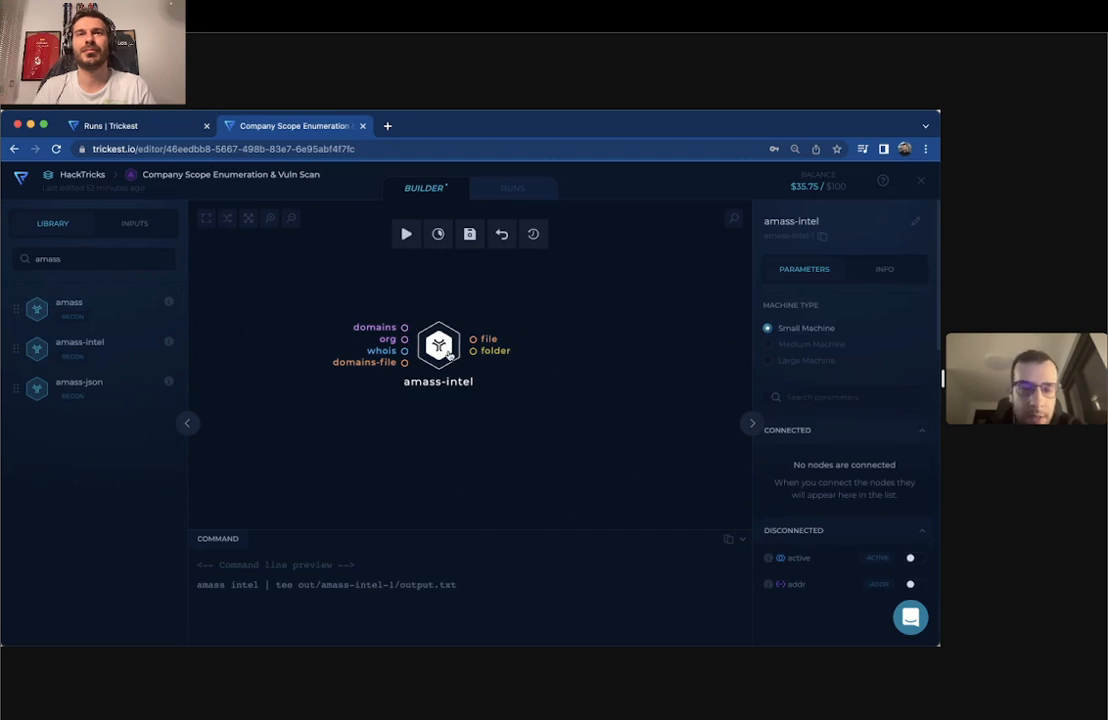
scroll(809, 416, down, 5)
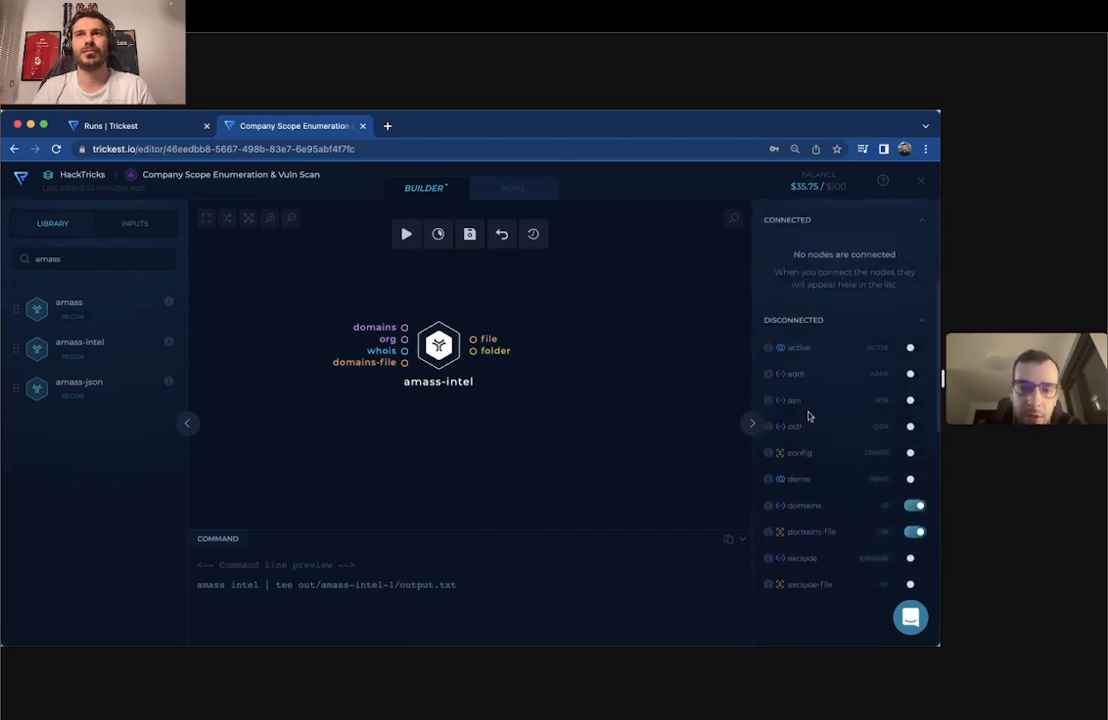
scroll(857, 410, down, 2)
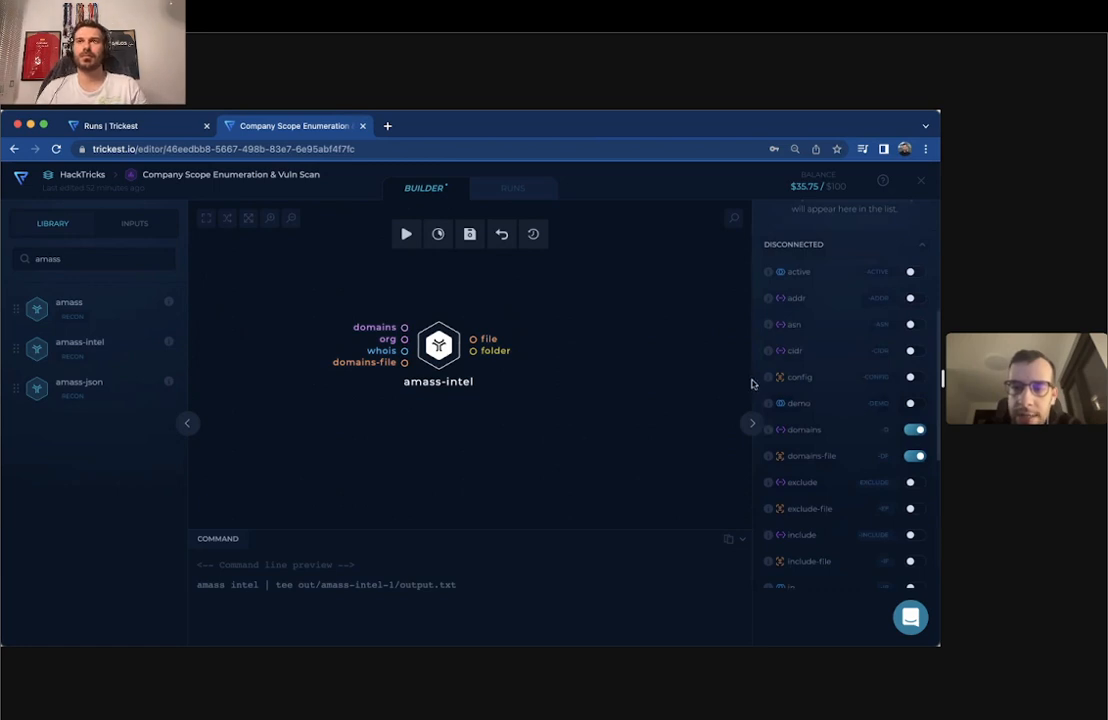
drag(751, 380, 683, 378)
scroll(838, 383, down, 5)
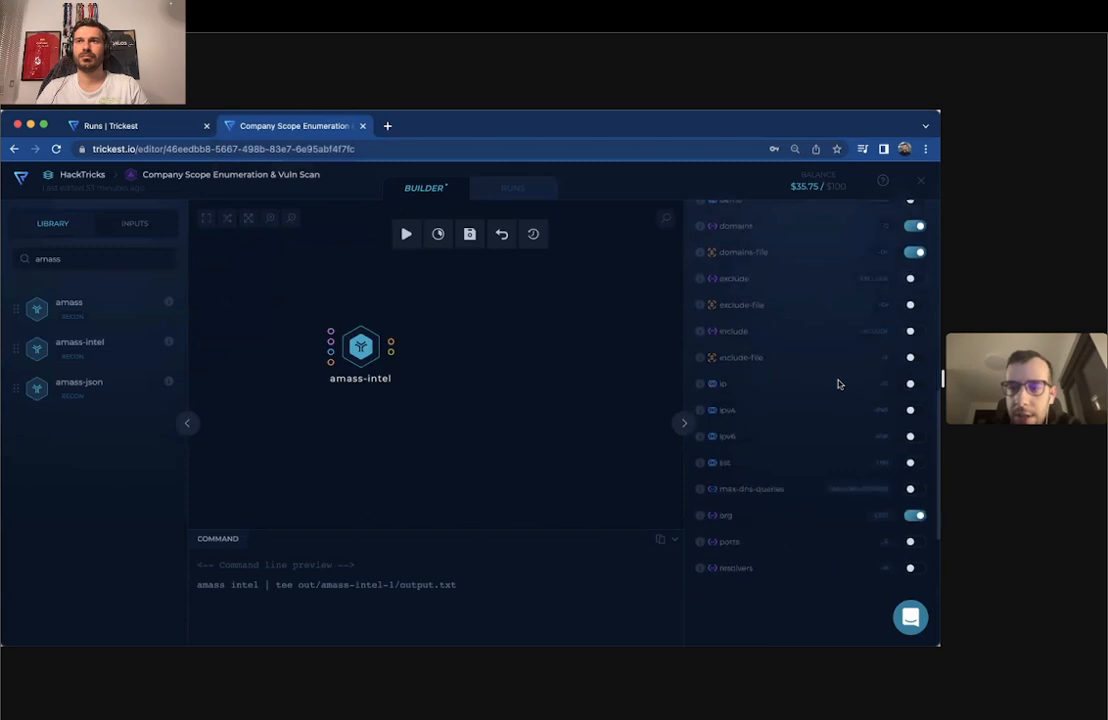
scroll(812, 334, up, 2)
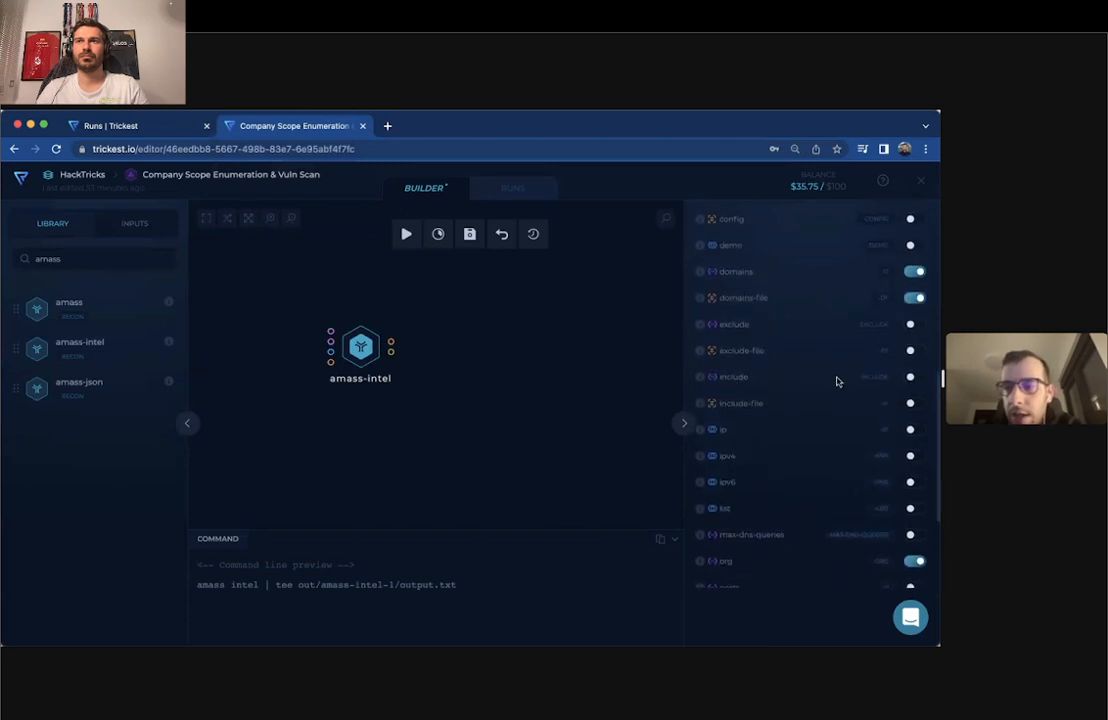
scroll(838, 382, down, 3)
scroll(838, 382, down, 3)
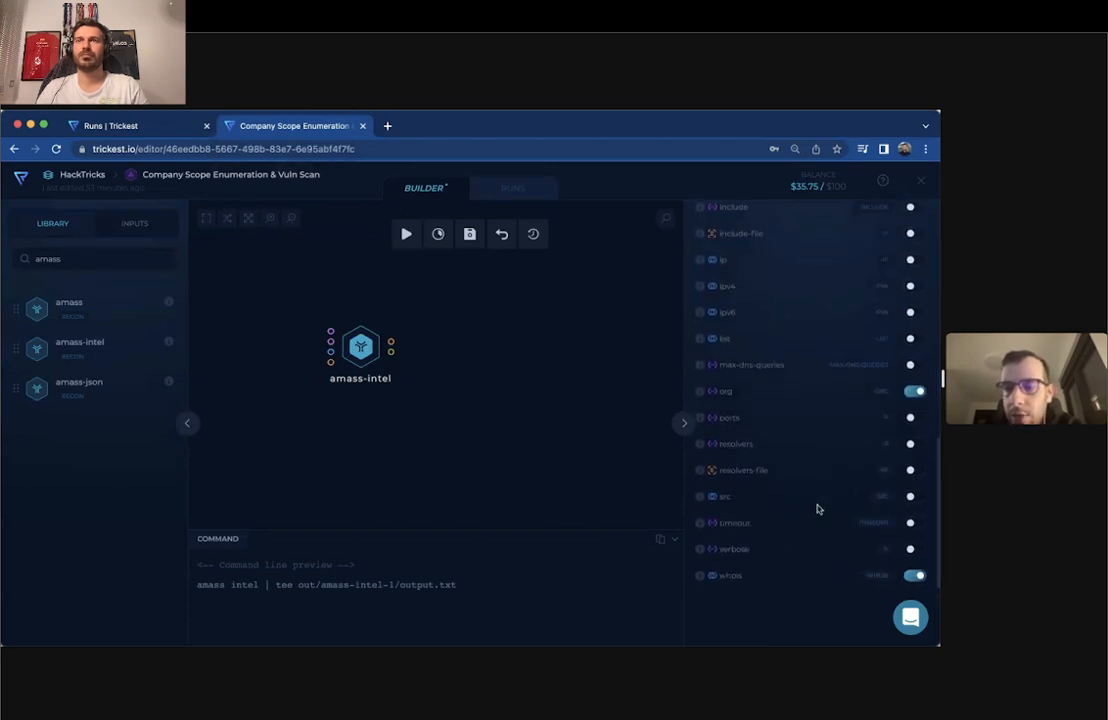
scroll(808, 500, up, 5)
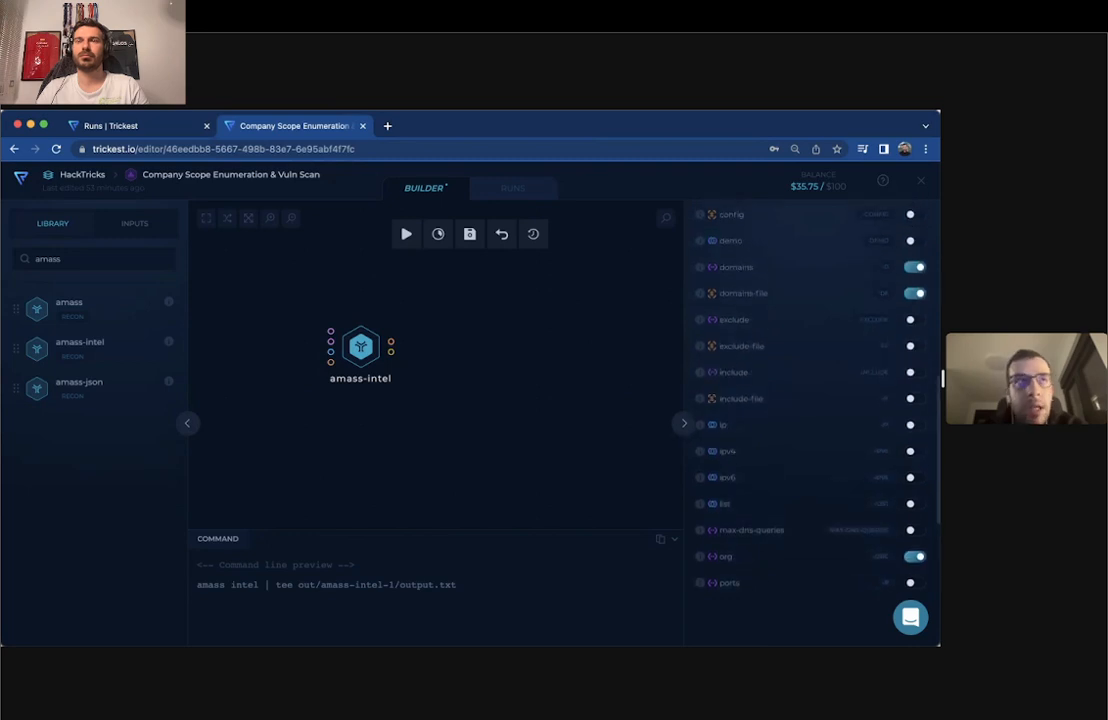
- Turn off the org parameter of the amass-intel node
key(super+Tab)
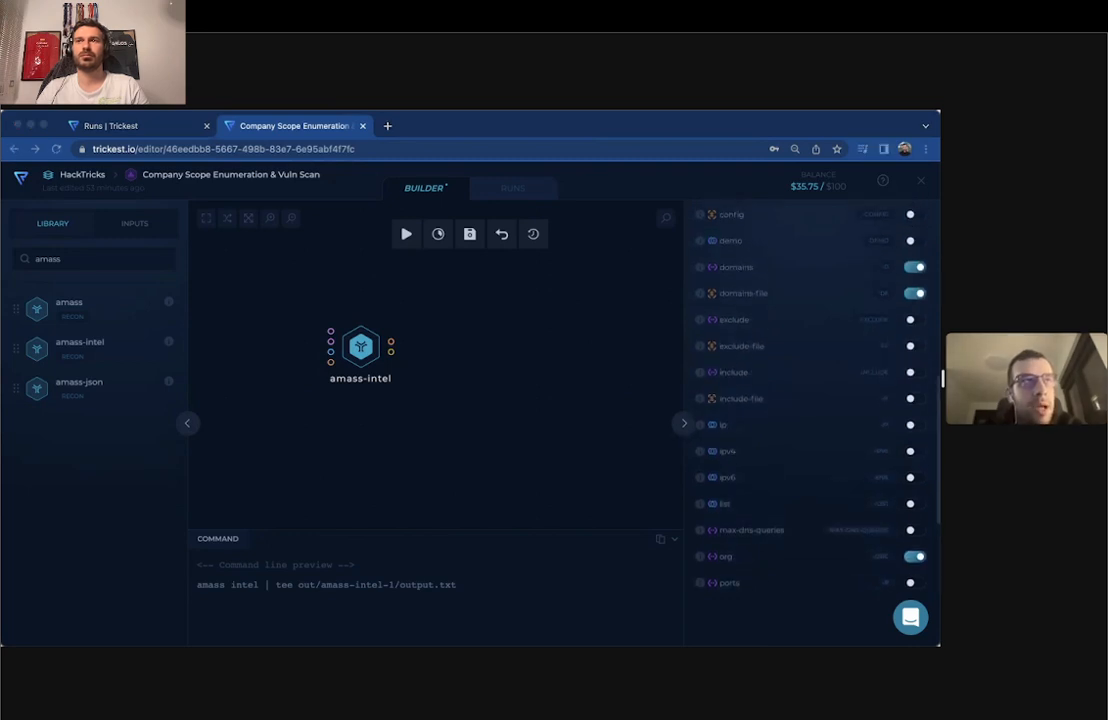
click(373, 339)
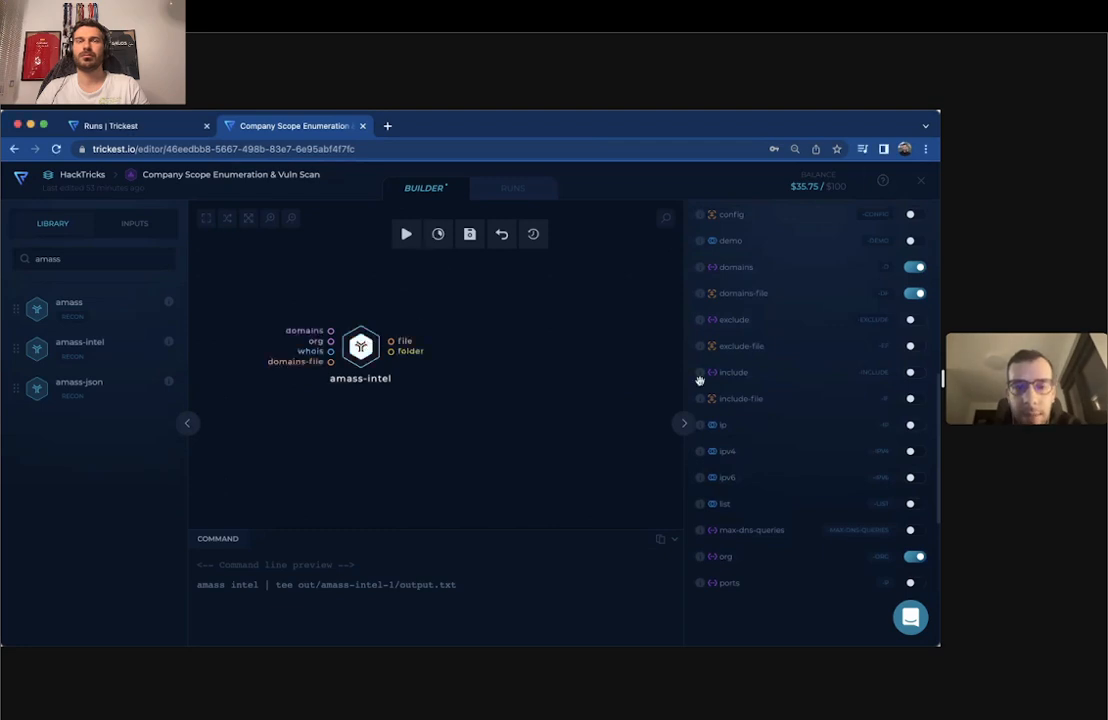
scroll(827, 412, down, 3)
scroll(827, 412, down, 3)
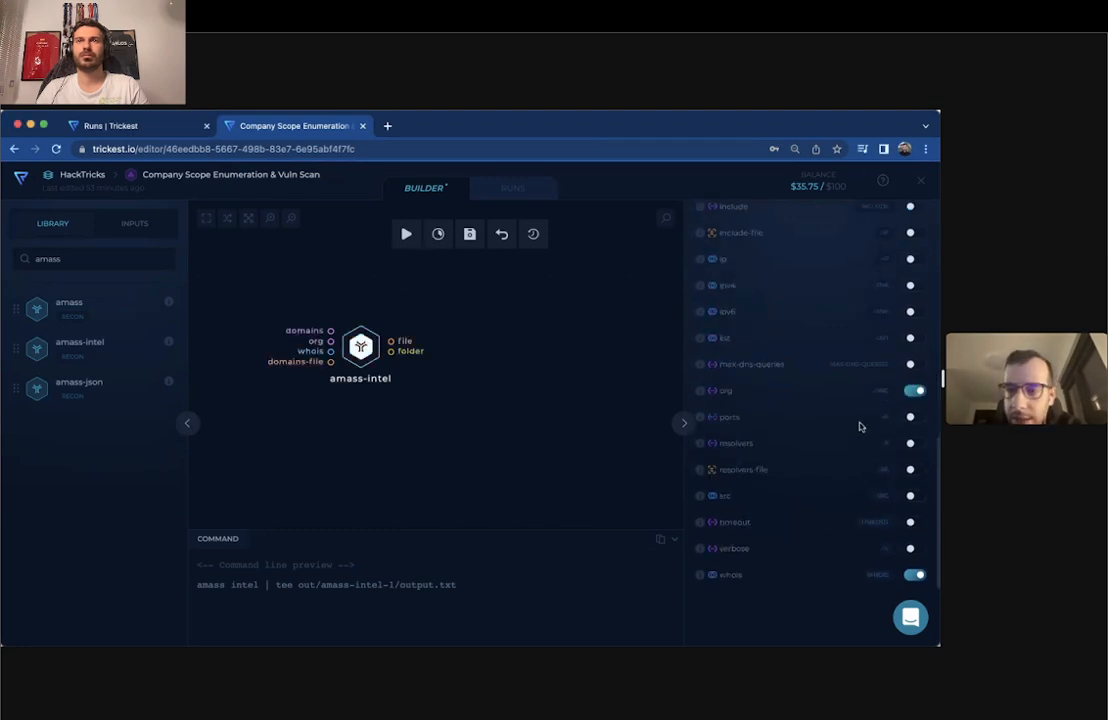
click(913, 391)
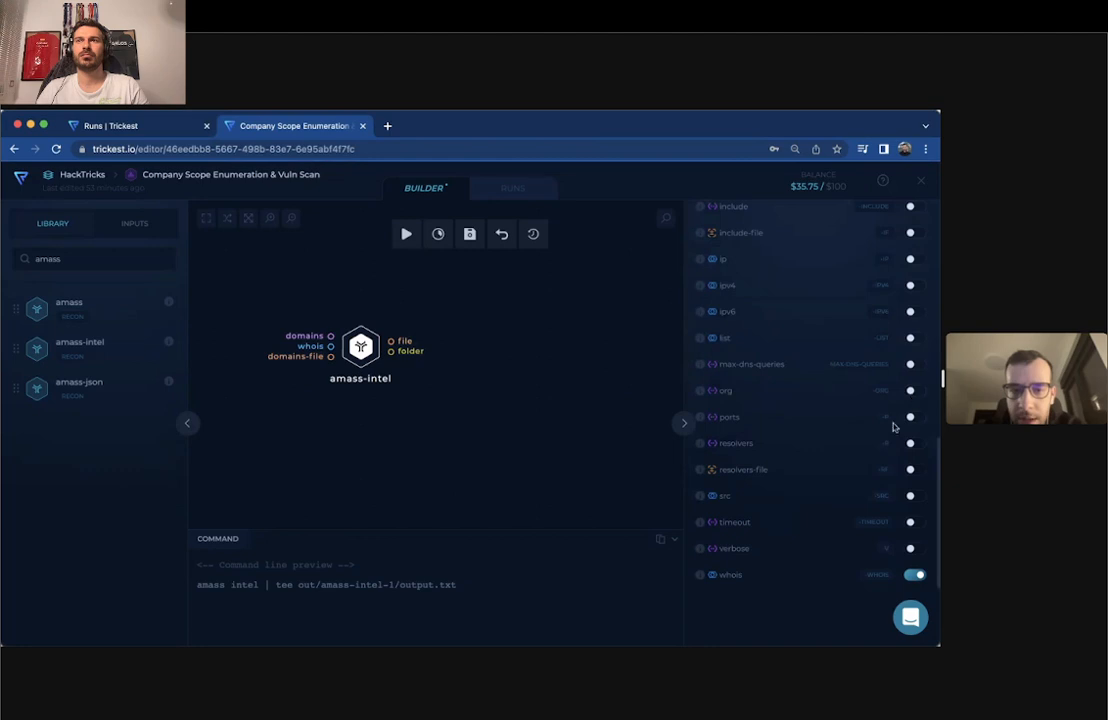
- Turn off the domains-file parameter of the amass-intel node and move the node slightly across the canvas
scroll(893, 427, up, 5)
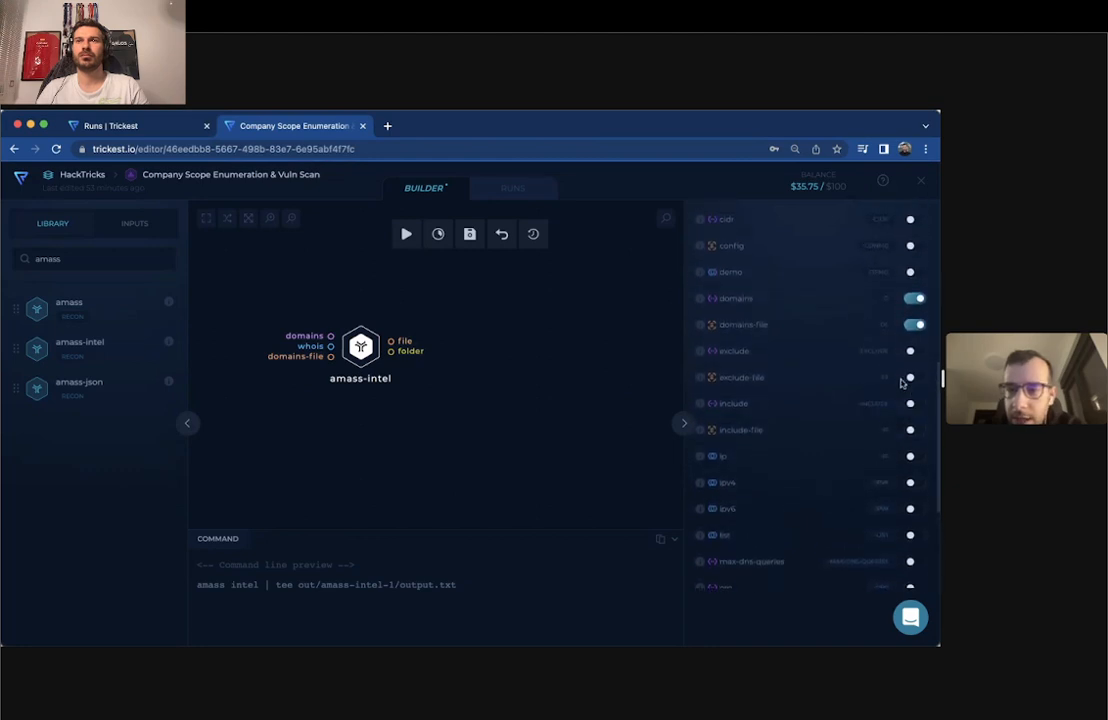
click(912, 326)
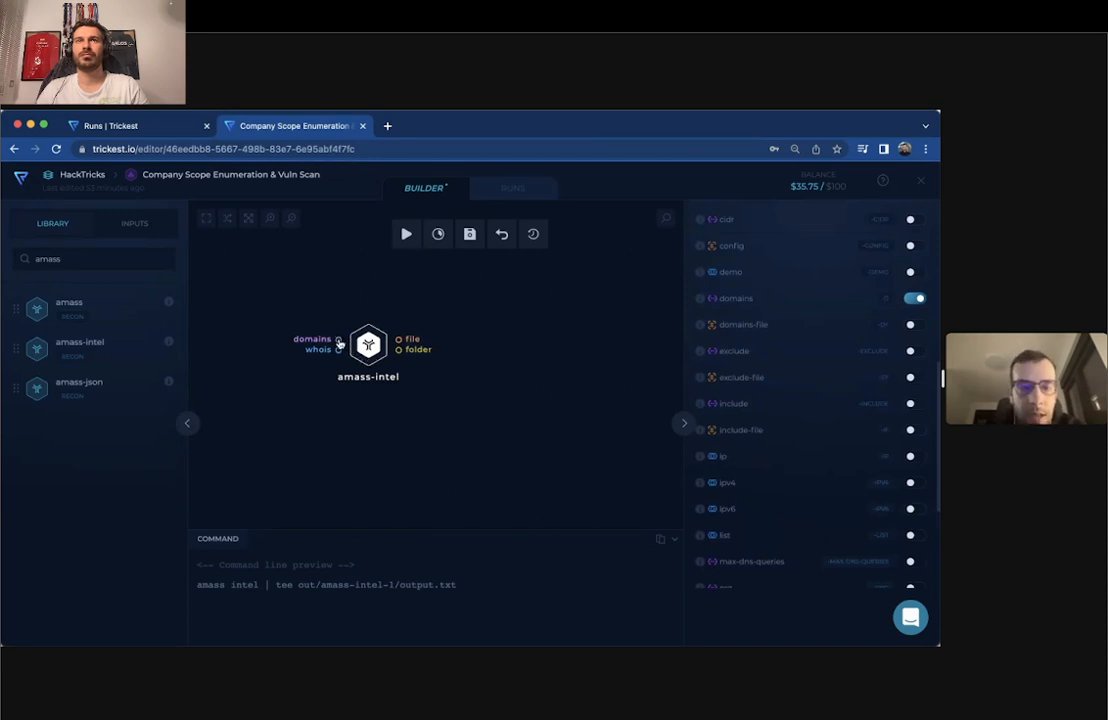
drag(340, 344, 363, 346)
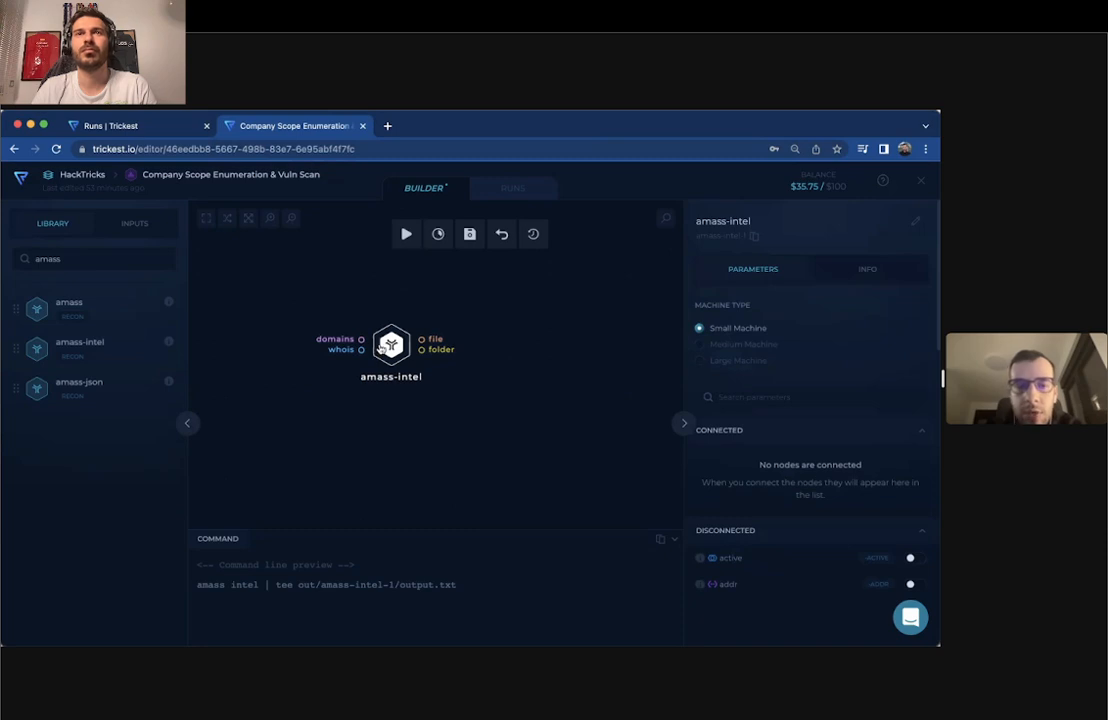
- Add a String input to the canvas and connect its output to the amass-intel node's domains parameter
click(137, 223)
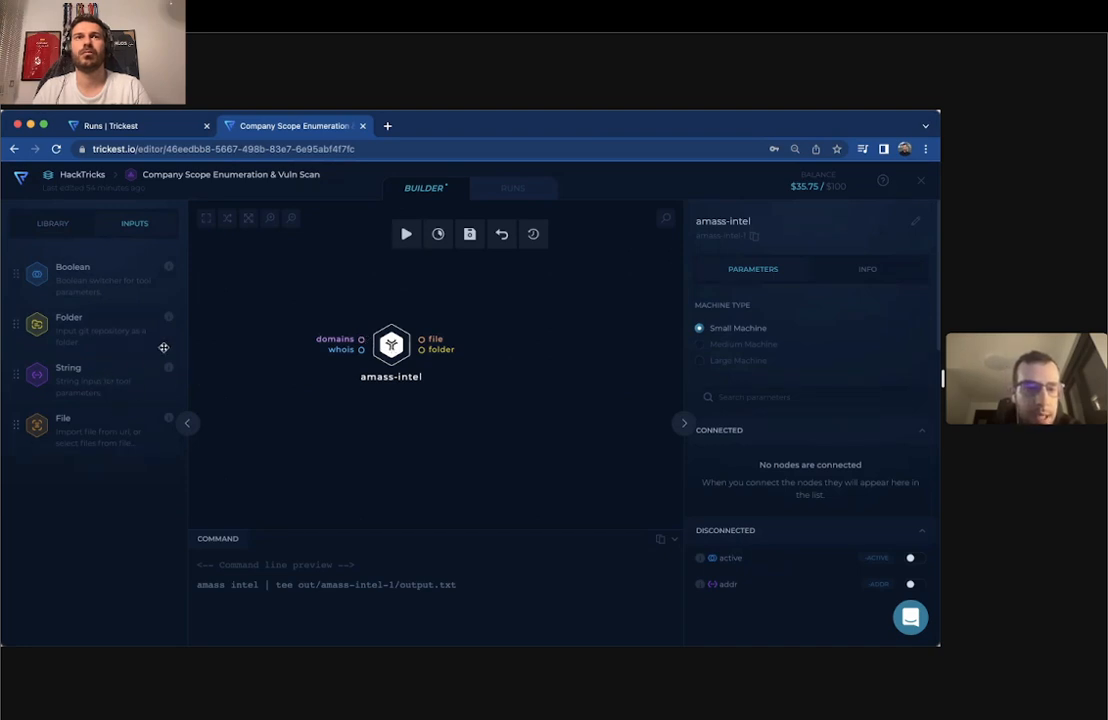
drag(96, 378, 244, 314)
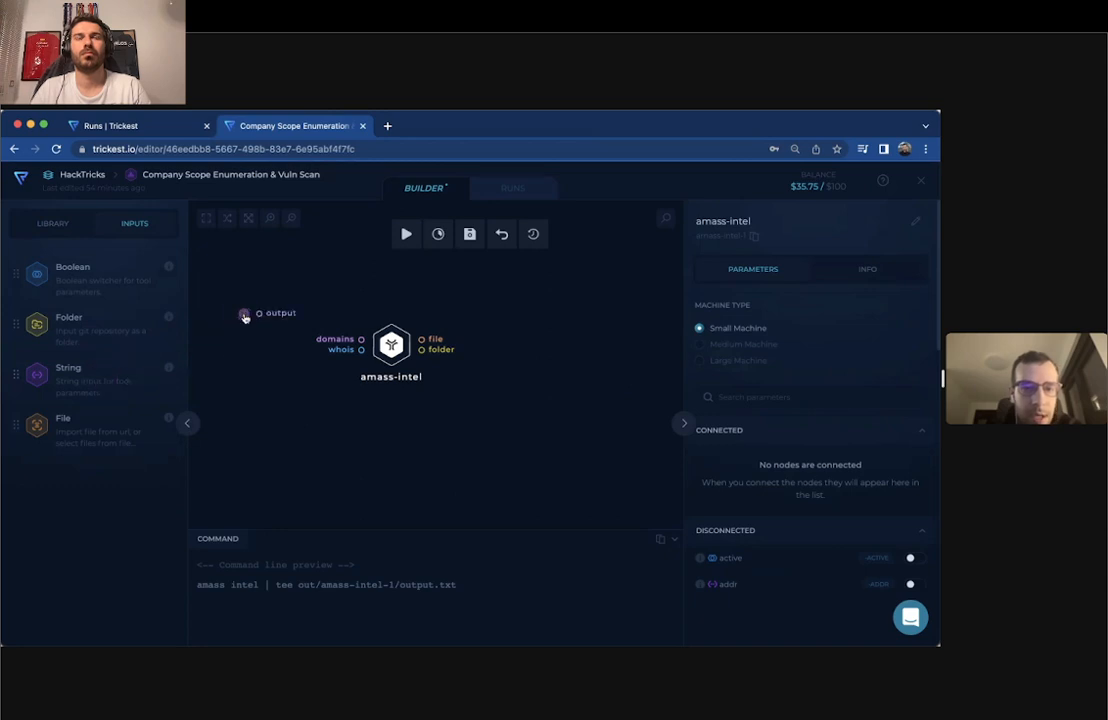
click(245, 315)
scroll(248, 319, up, 5)
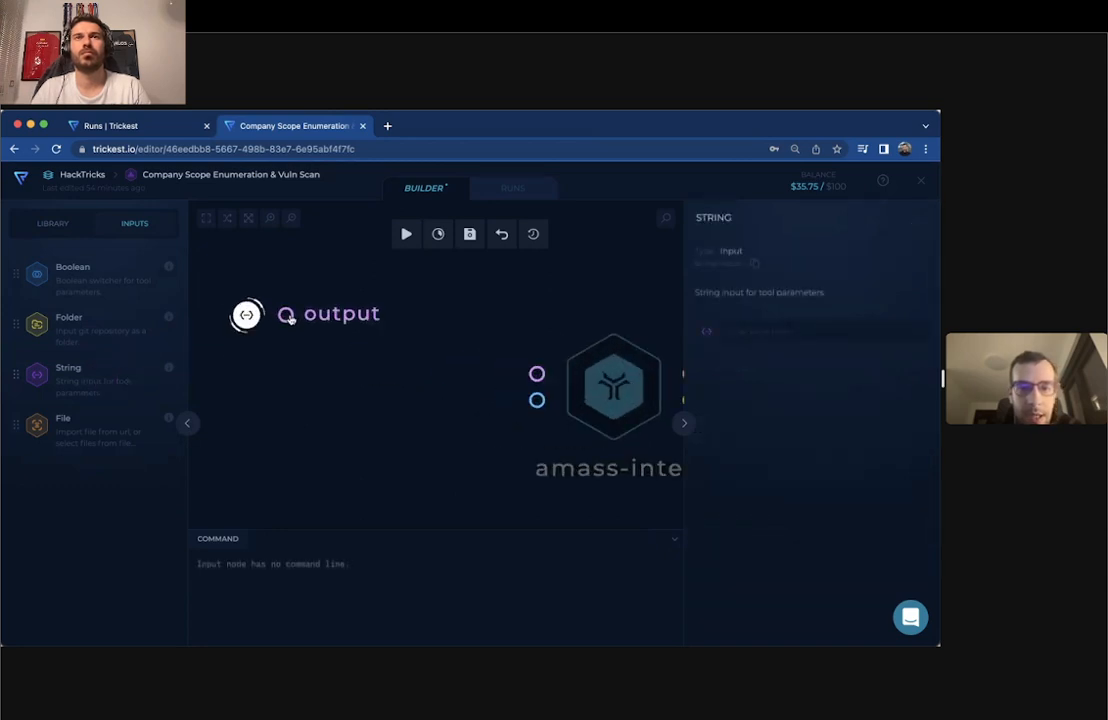
scroll(472, 368, down, 5)
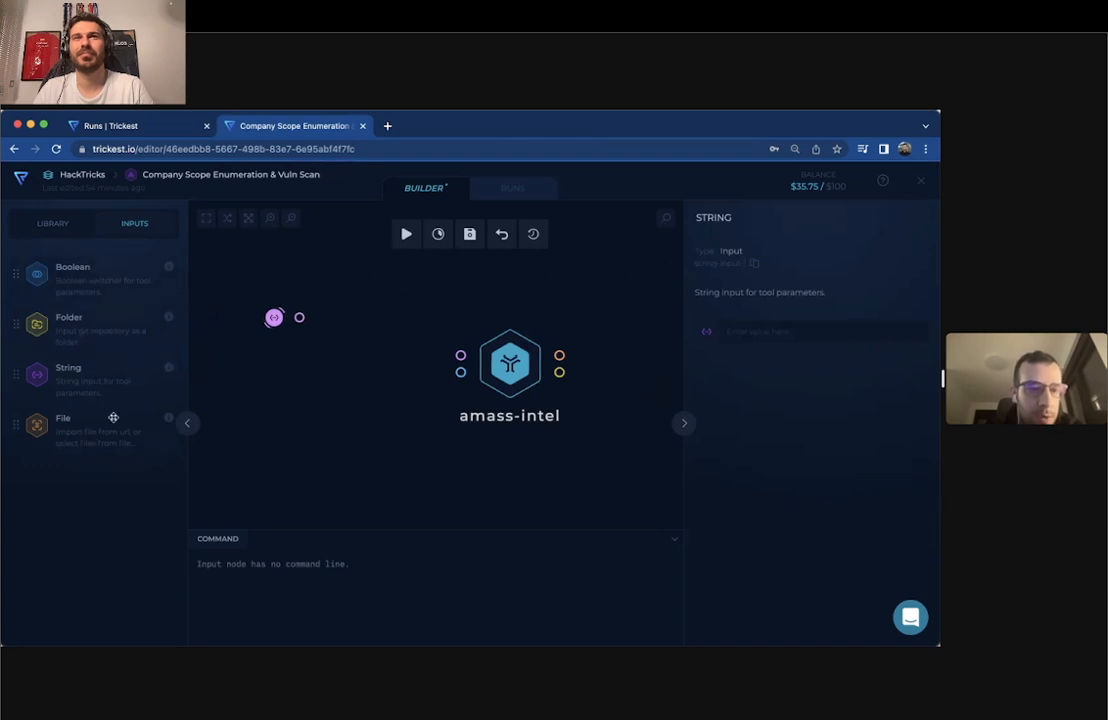
drag(299, 318, 460, 354)
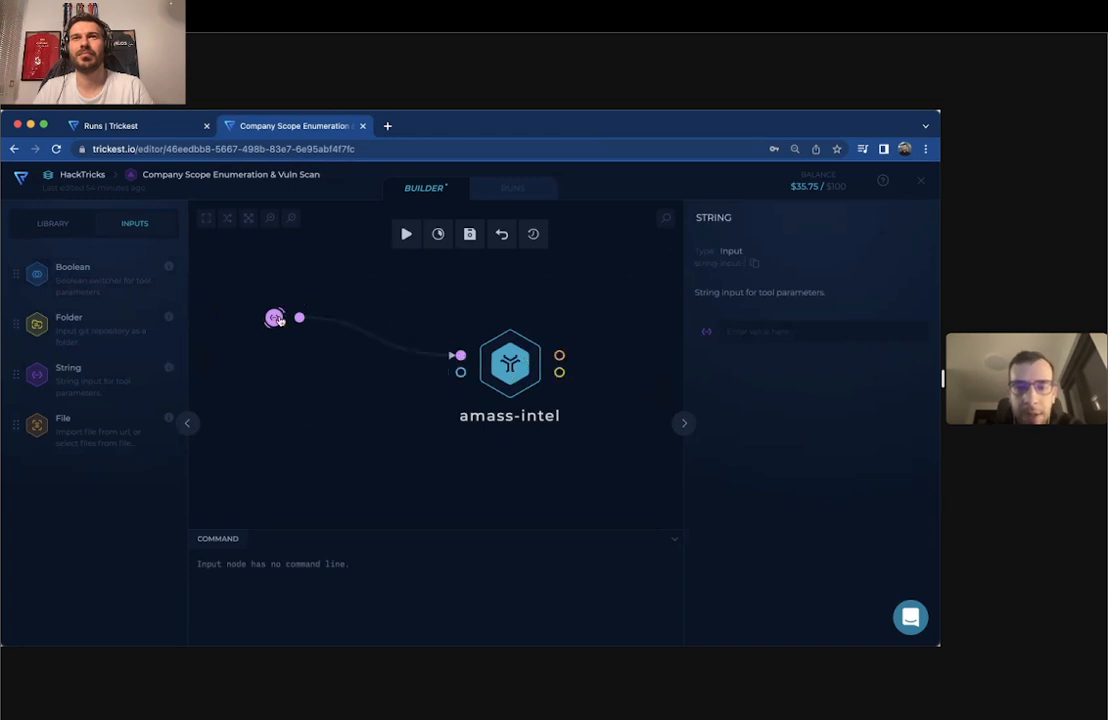
- Set the String input's value to uber.com and show the amass-intel node's command line preview
click(784, 330)
text(uber.com)
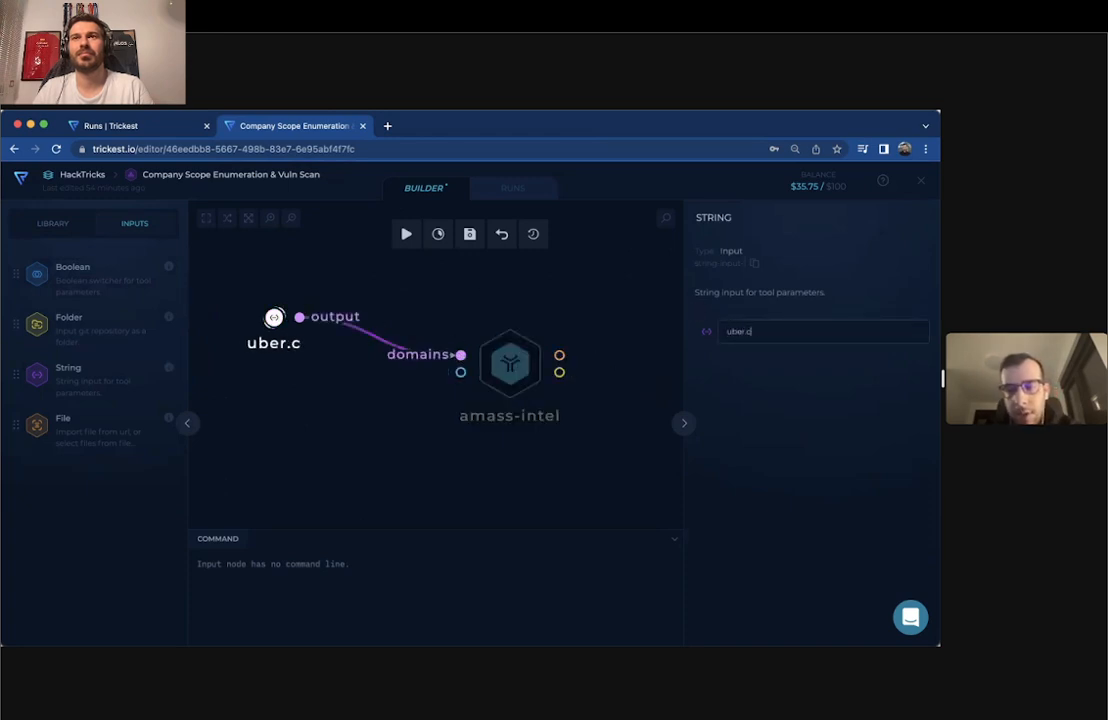
click(493, 352)
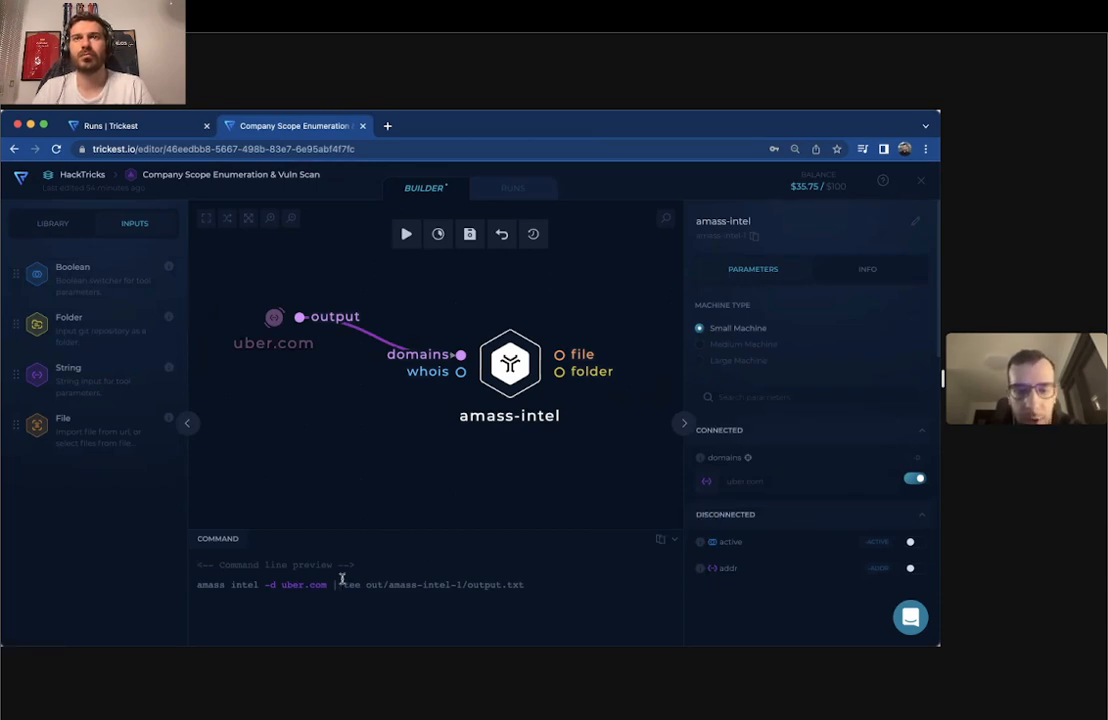
- Create a Boolean input with the value true, connected to the amass-intel node's whois parameter
click(461, 374)
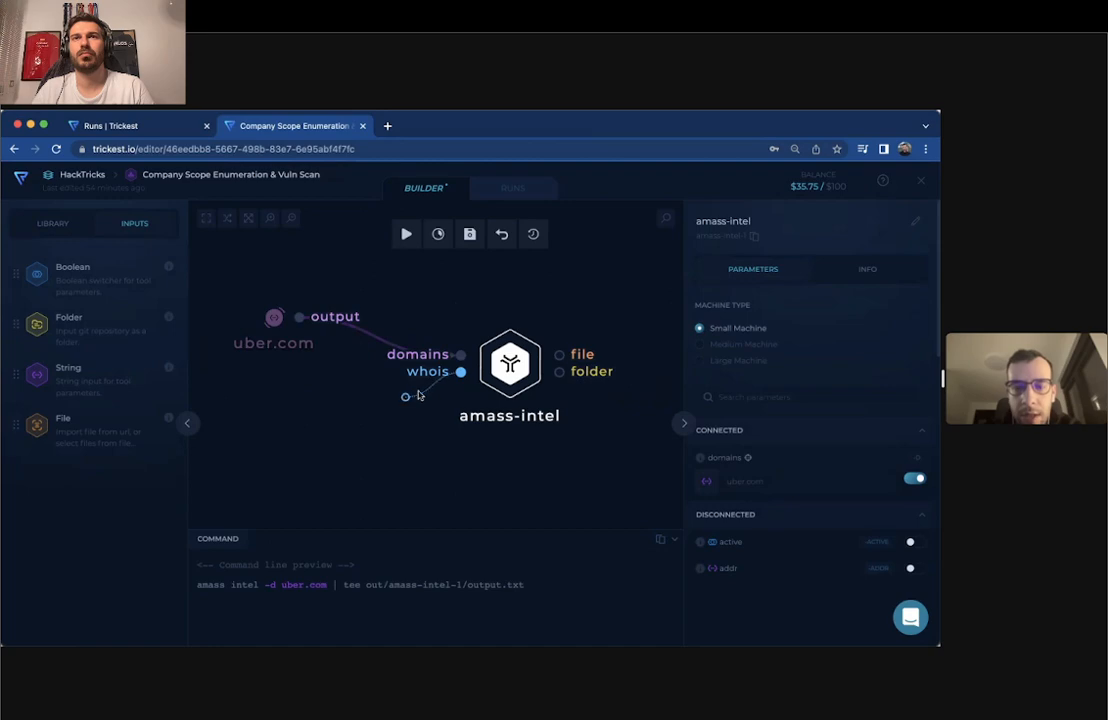
click(460, 373)
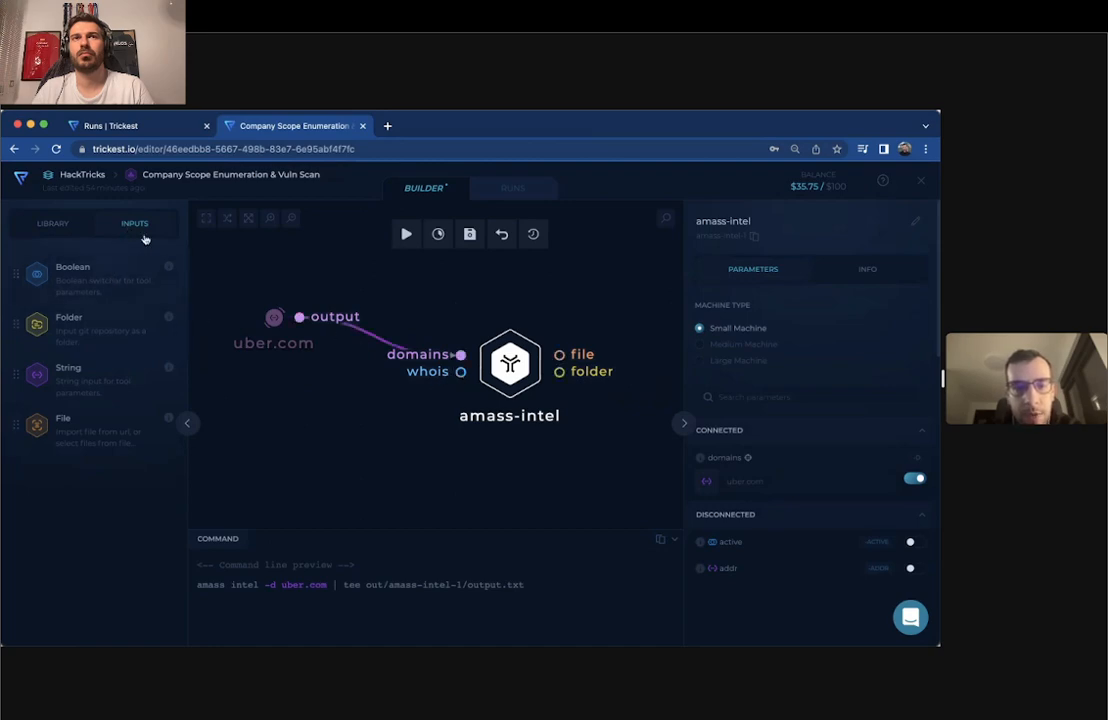
drag(460, 372, 333, 410)
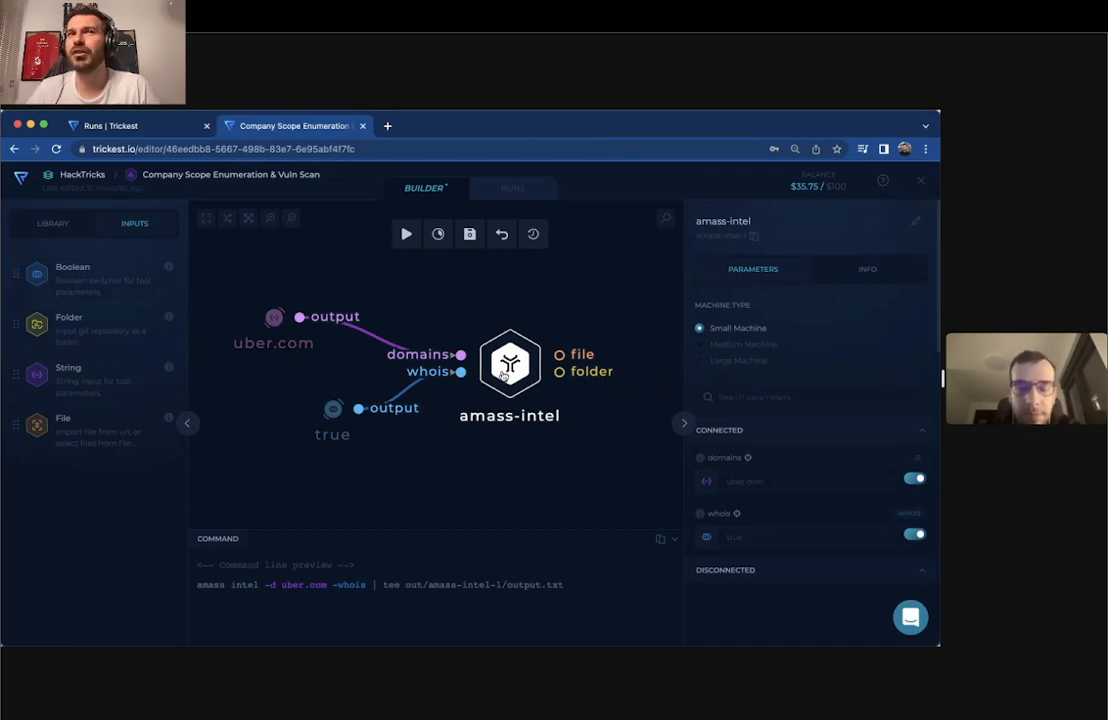
- Set the Boolean input connected to whois to false and check the amass-intel node's command line preview
click(333, 408)
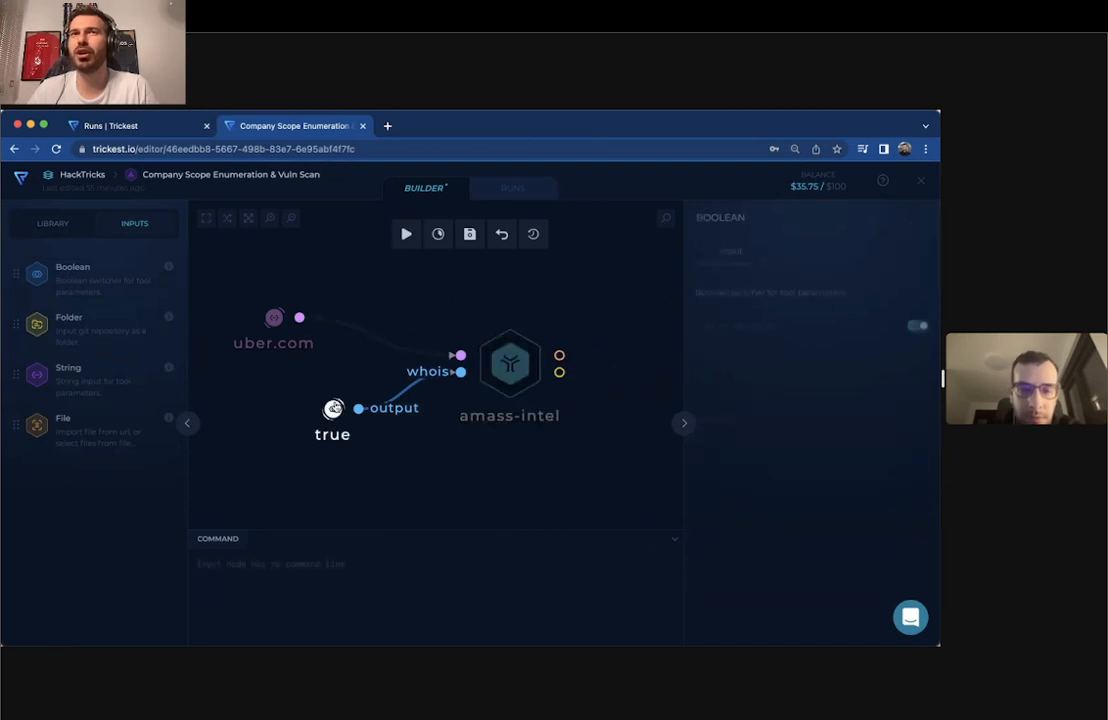
click(918, 326)
click(510, 362)
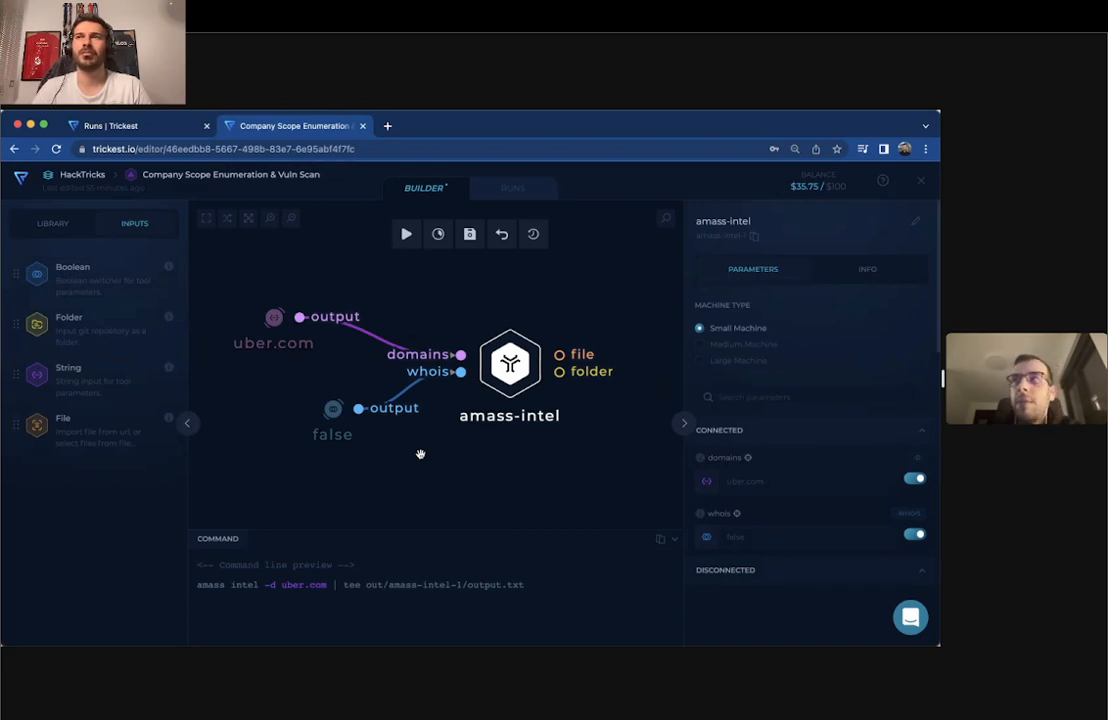
- Search the library for subfi, add a subfinder node below amass-intel, and connect the uber.com input to its domain parameter
scroll(420, 454, down, 5)
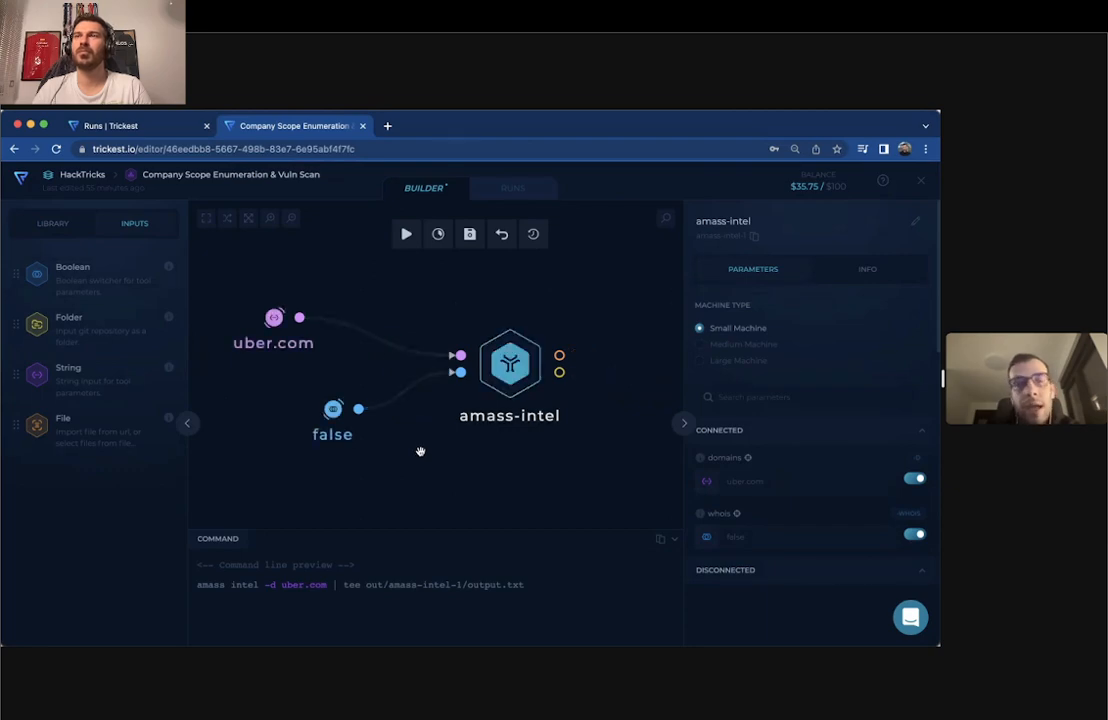
drag(418, 423, 386, 415)
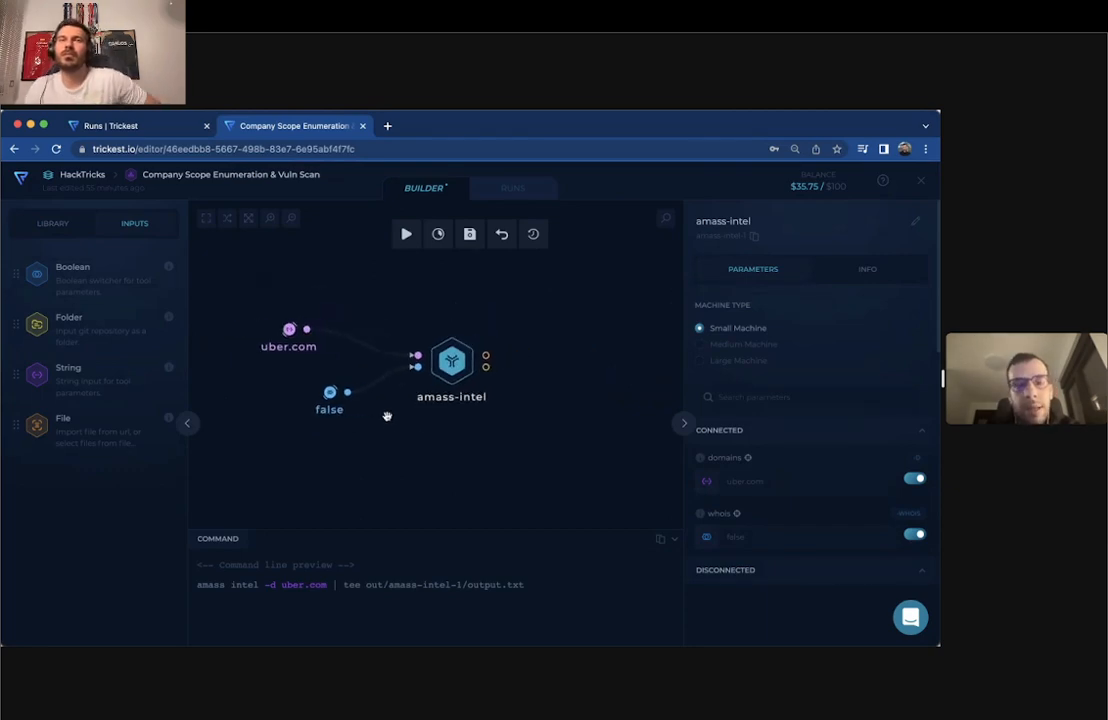
click(74, 224)
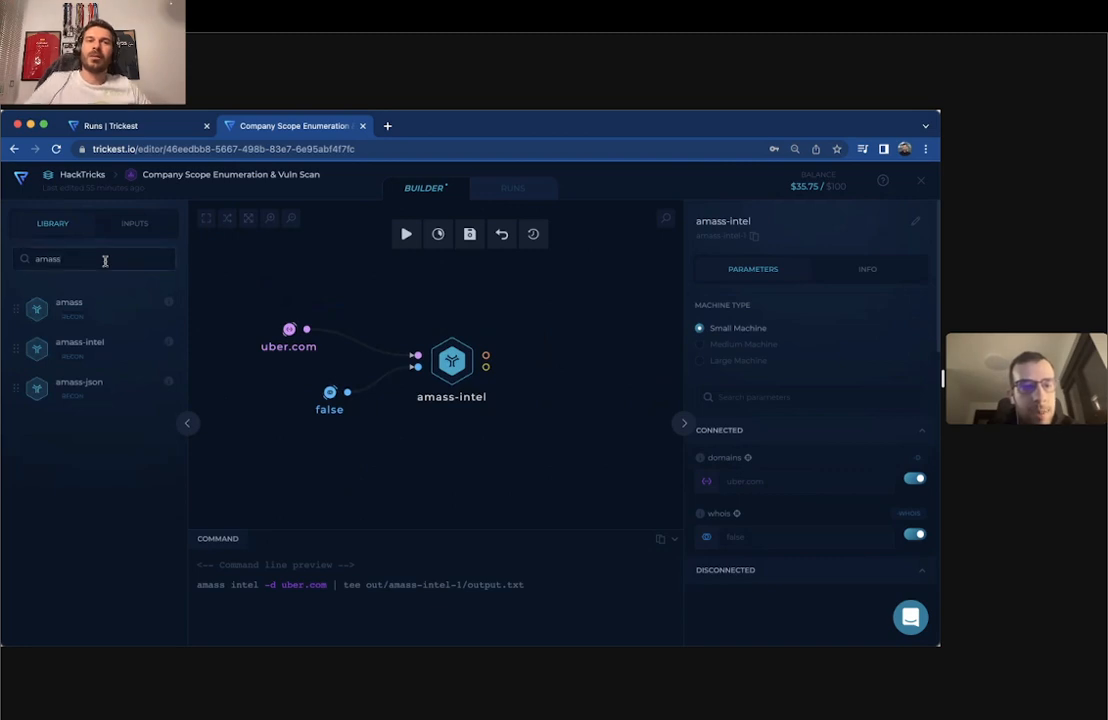
key(super+a)
text(subfi)
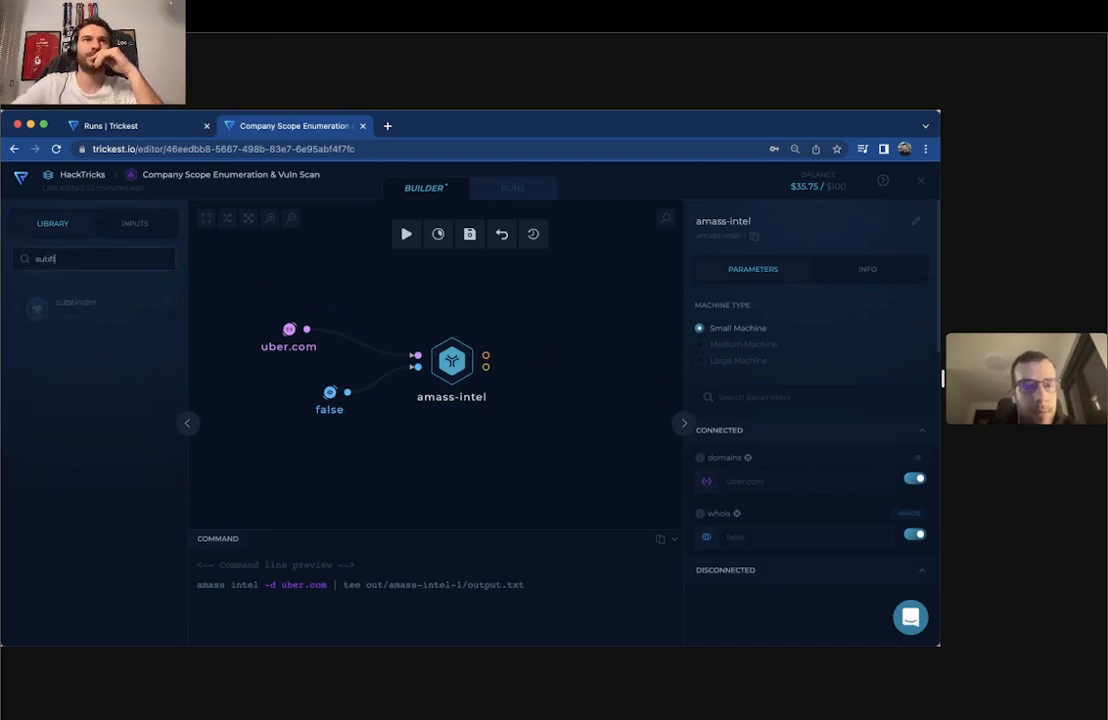
drag(85, 314, 292, 329)
click(289, 329)
click(418, 432)
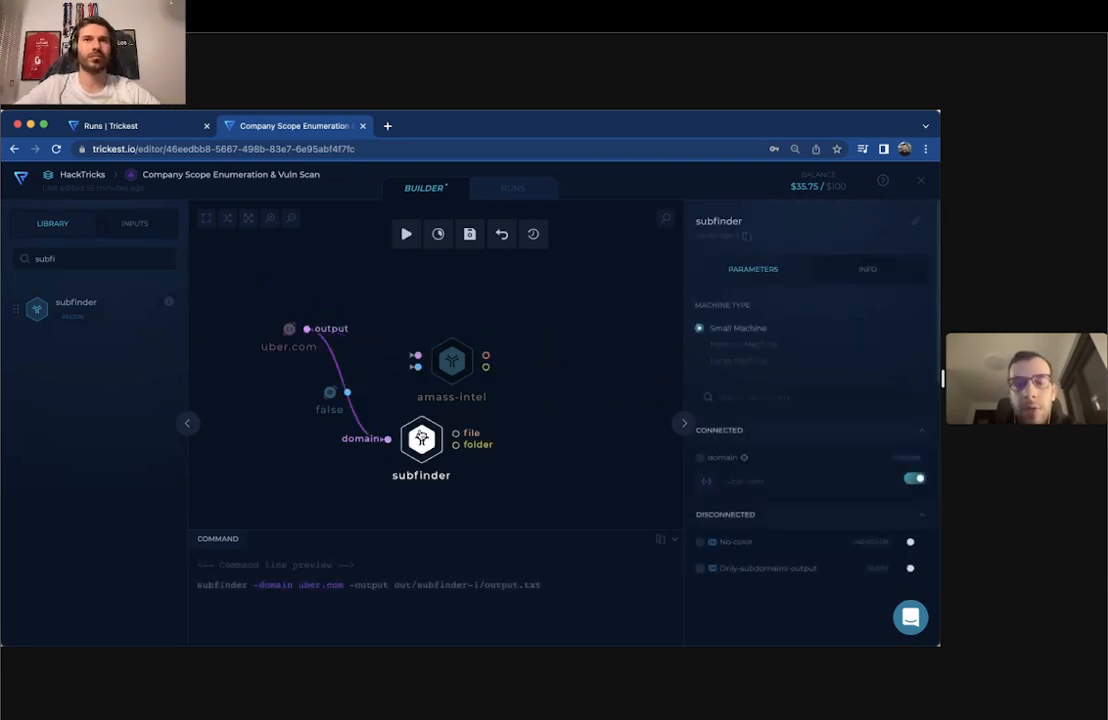
- Set the Boolean input connected to whois to true
click(330, 391)
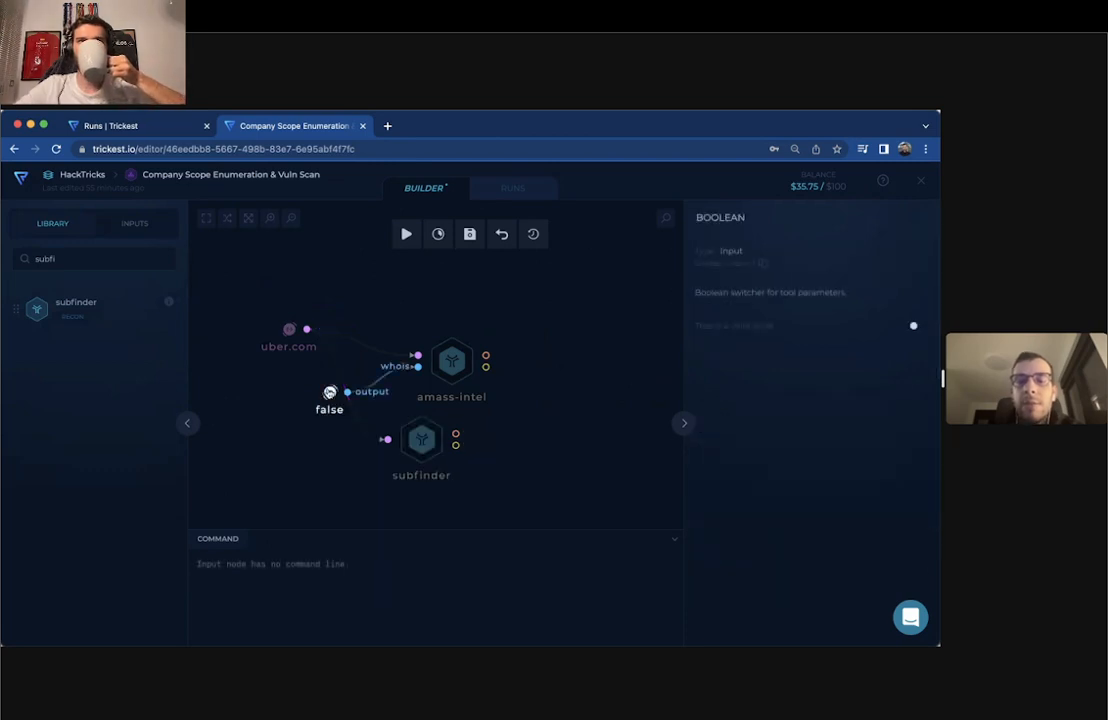
click(914, 325)
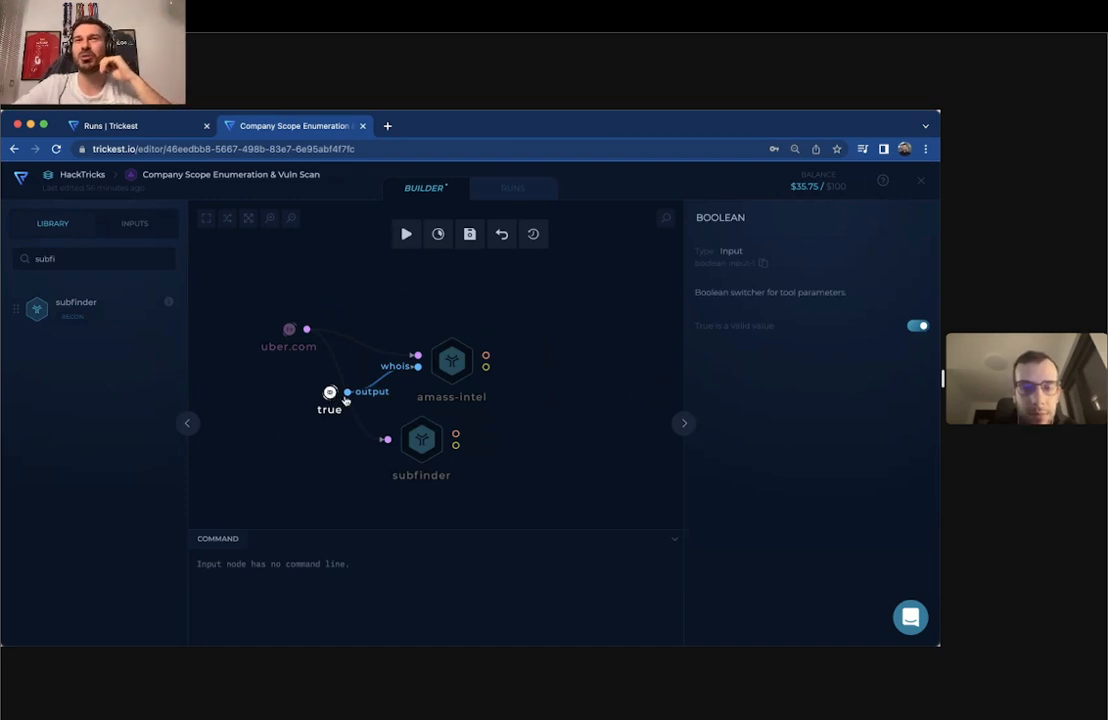
- Delete the Boolean input and the subfinder node from the canvas
key(BackSpace)
click(418, 445)
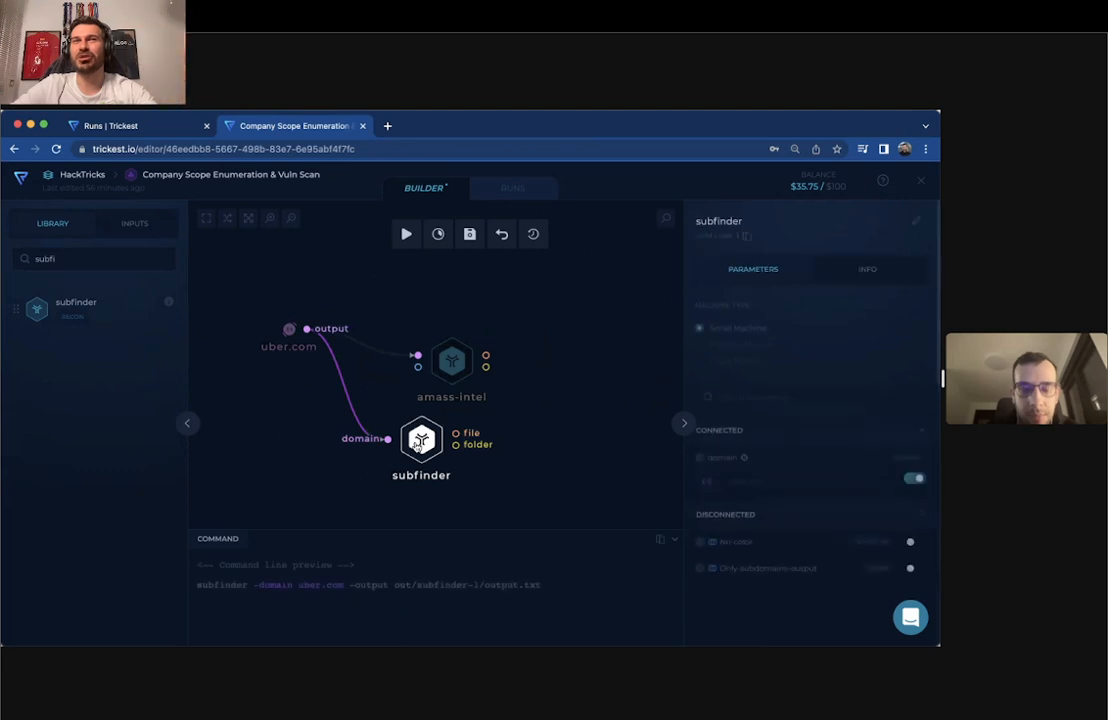
key(BackSpace)
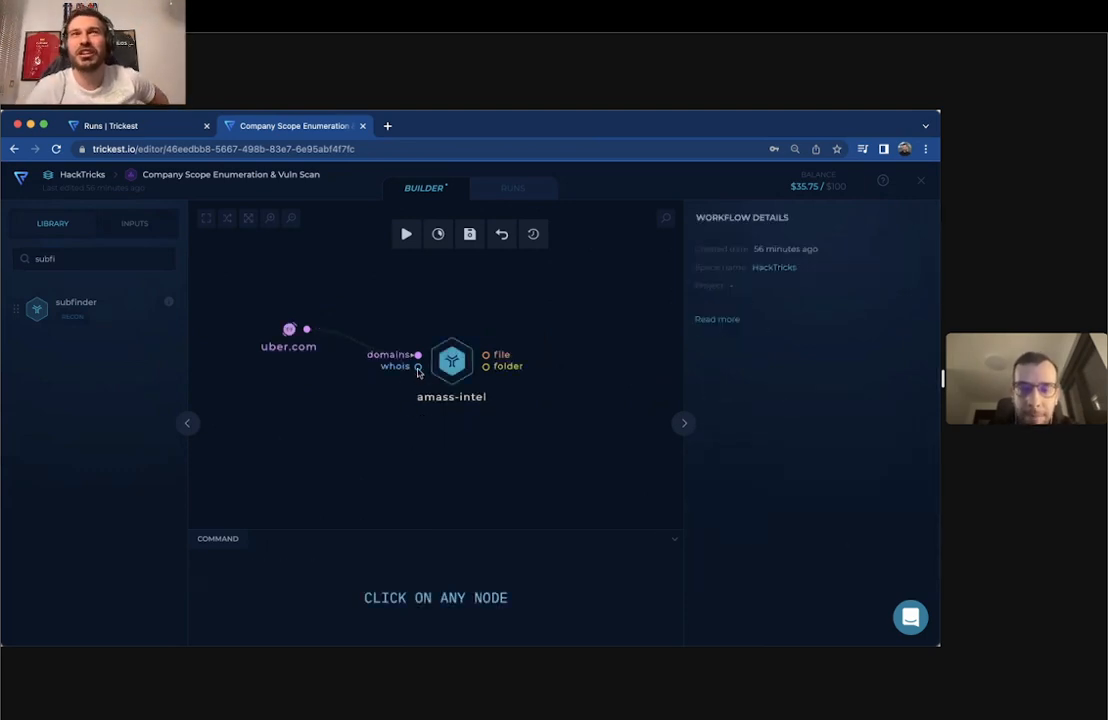
- Create a Boolean input set to true on the amass-intel node's whois parameter and show the node's command line preview
drag(418, 371, 311, 418)
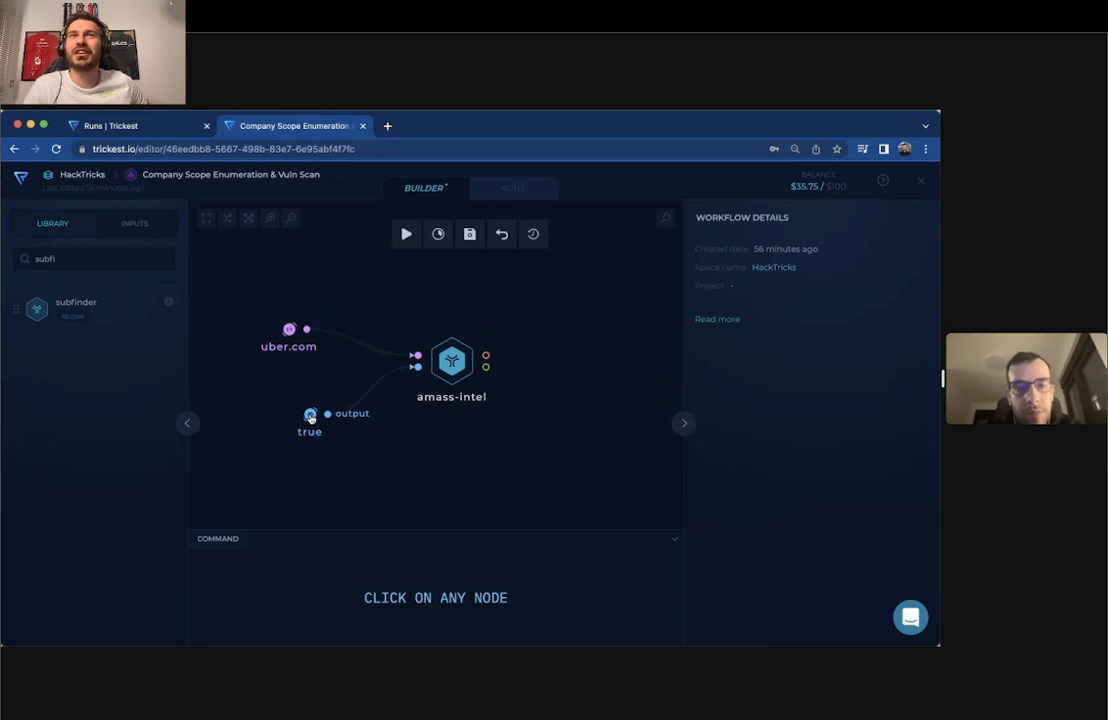
click(456, 380)
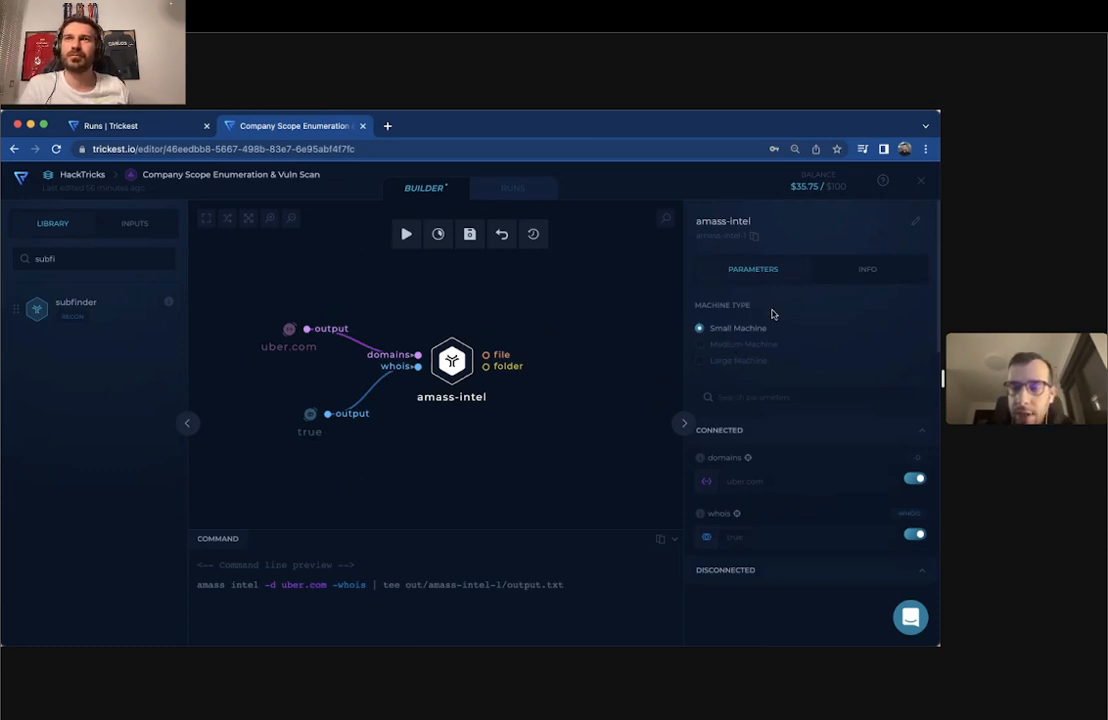
- Set the amass-intel node's machine type to Medium Machine and arrange the workflow nodes with Auto layout
click(724, 345)
scroll(552, 359, down, 3)
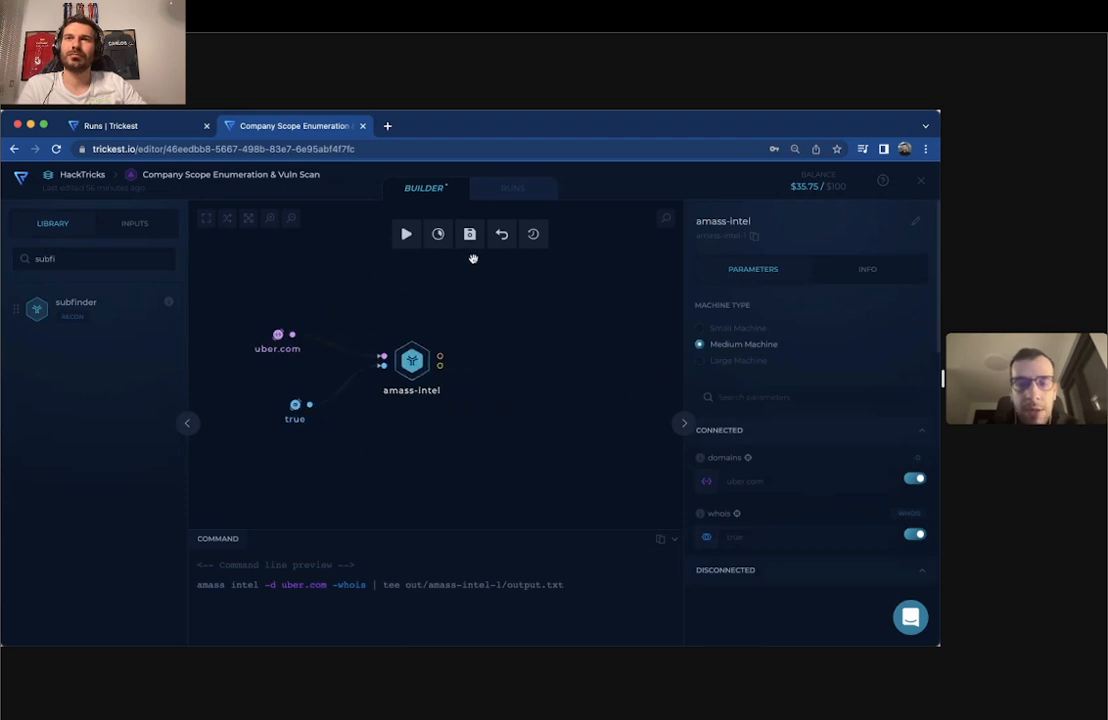
click(232, 224)
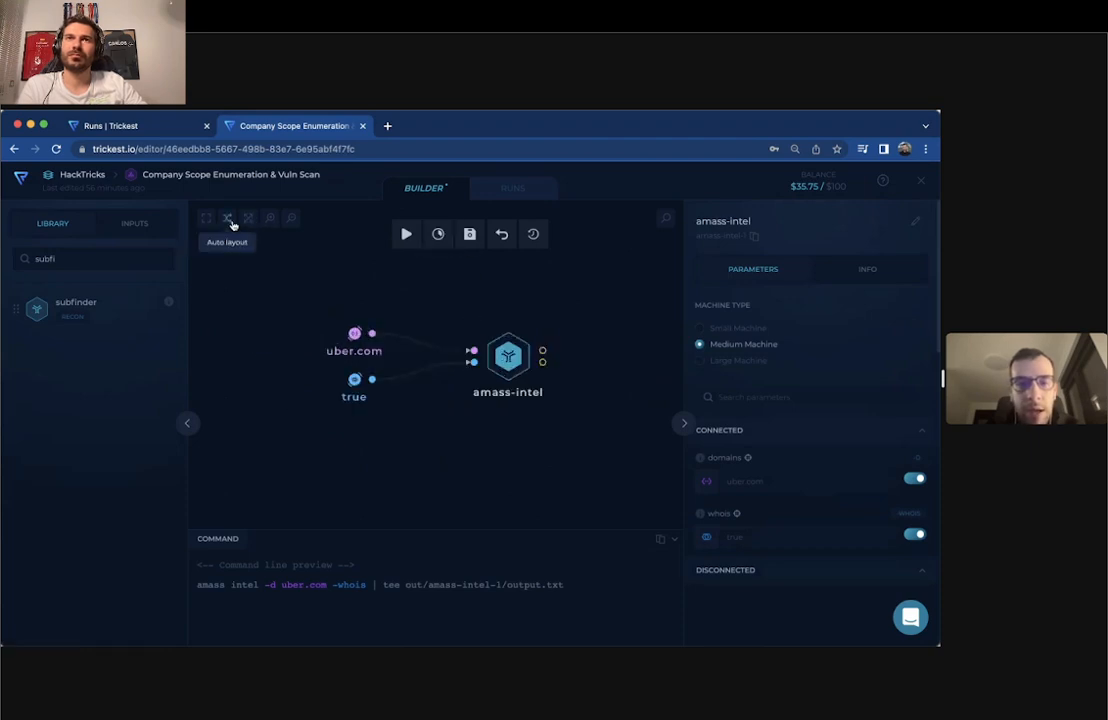
click(487, 298)
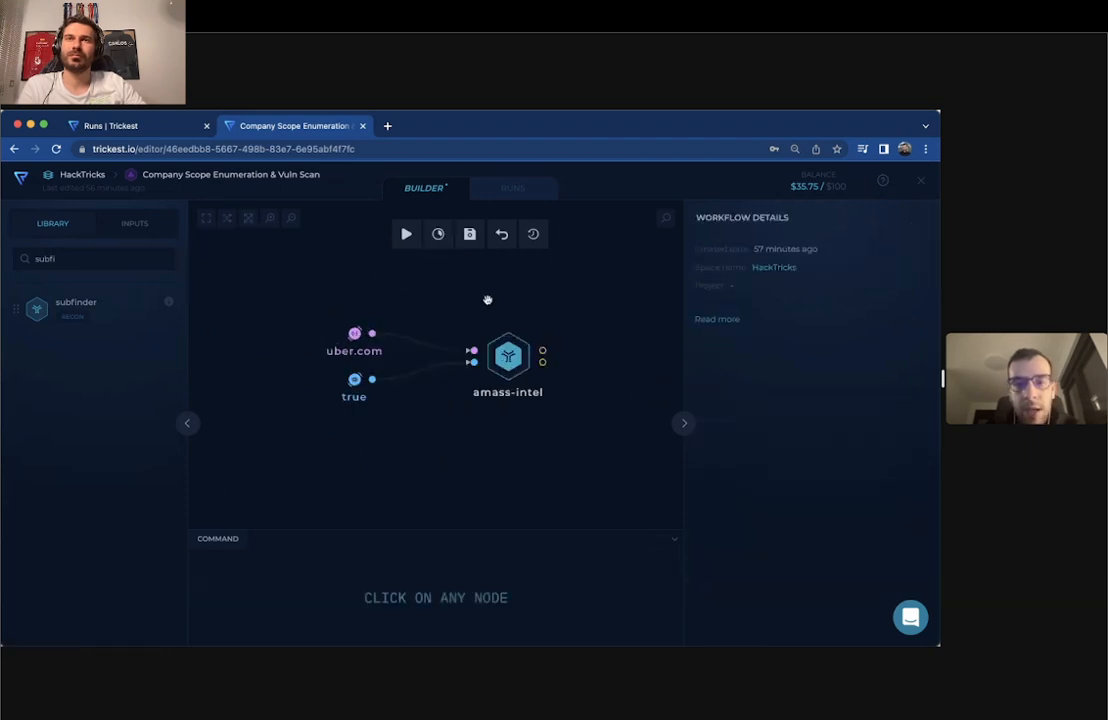
- Look at the workflow's version history, close it, and collapse the workflow details to widen the canvas
click(533, 238)
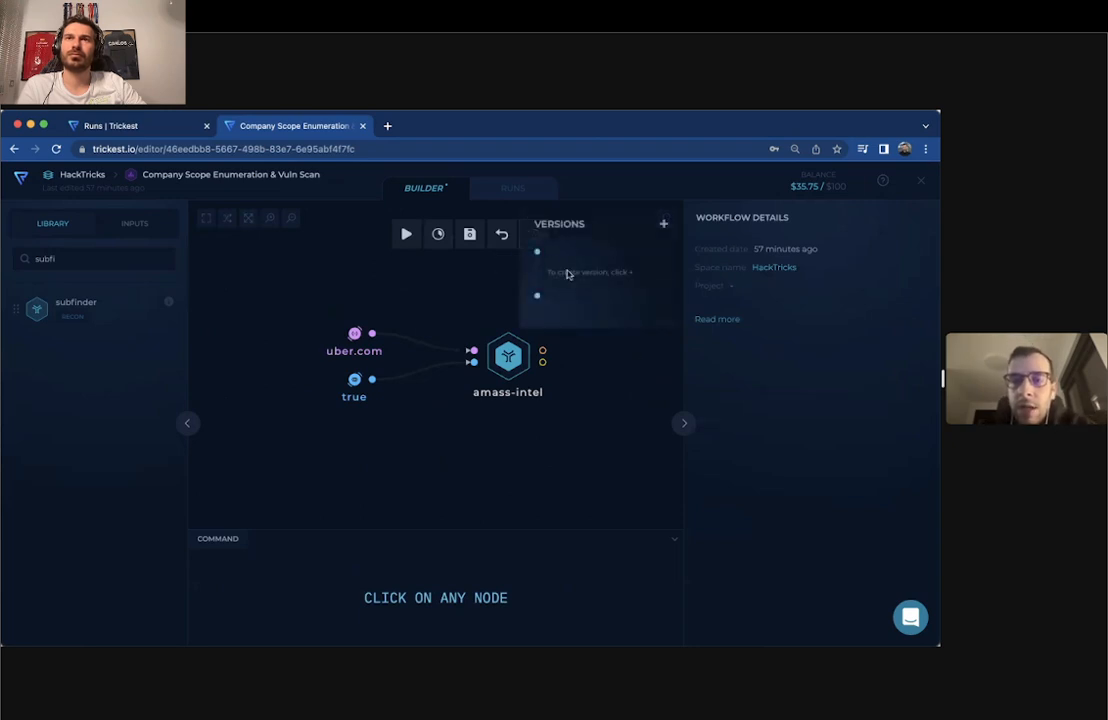
click(684, 423)
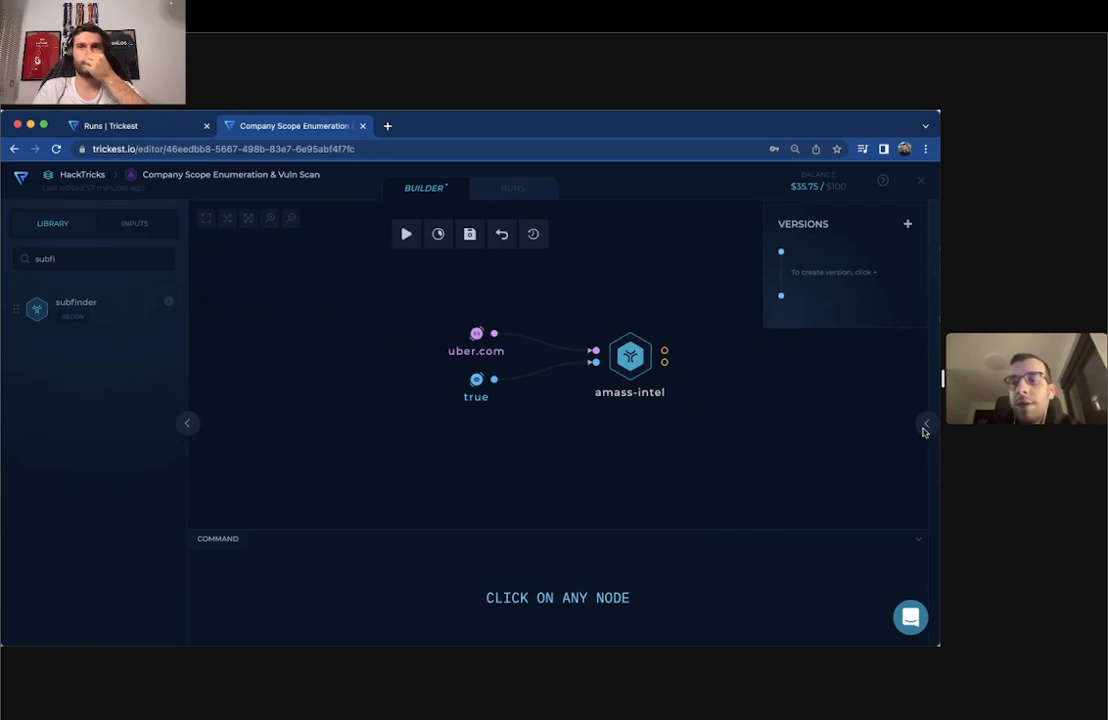
click(925, 425)
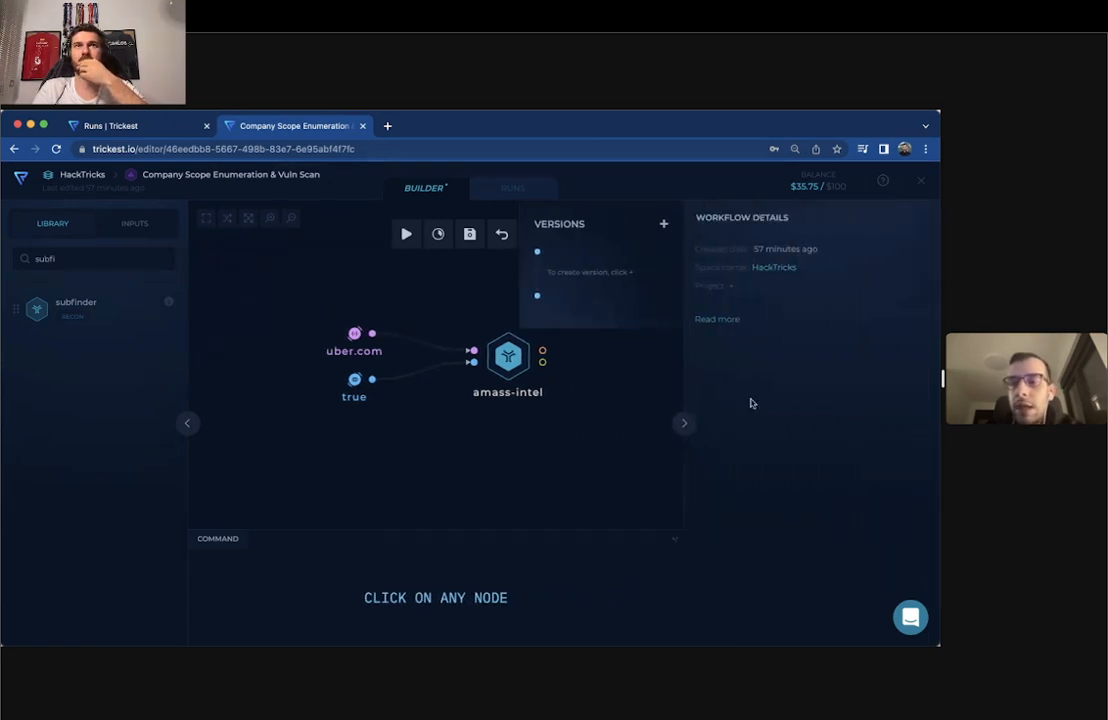
click(688, 423)
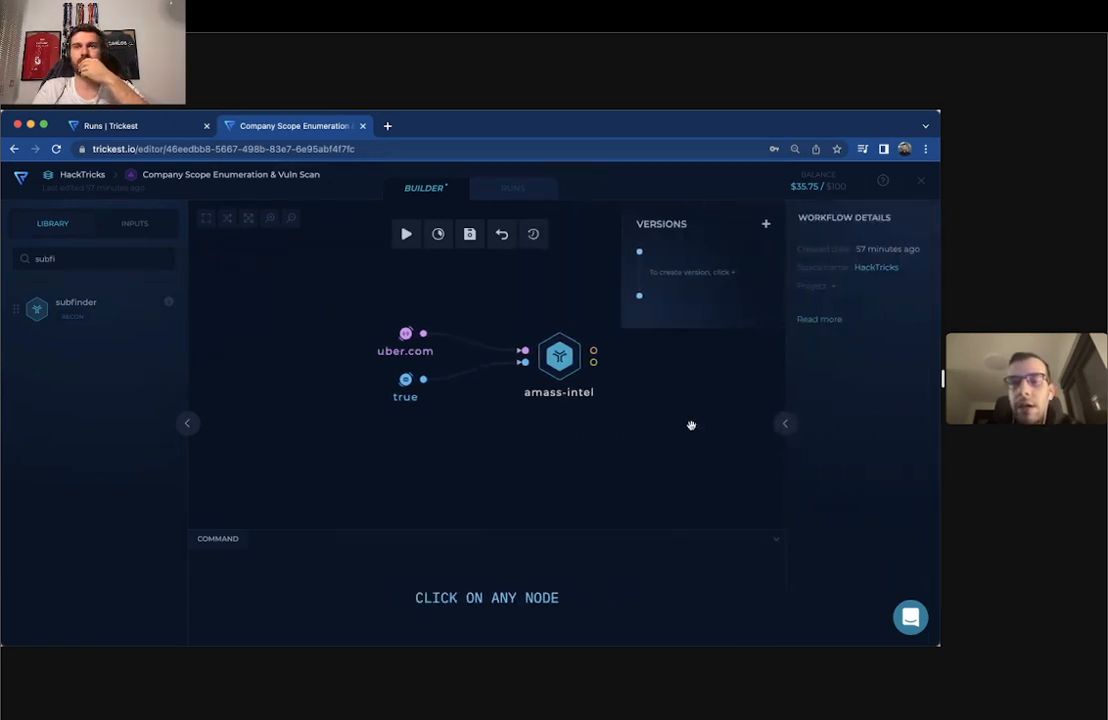
click(533, 233)
drag(607, 301, 490, 299)
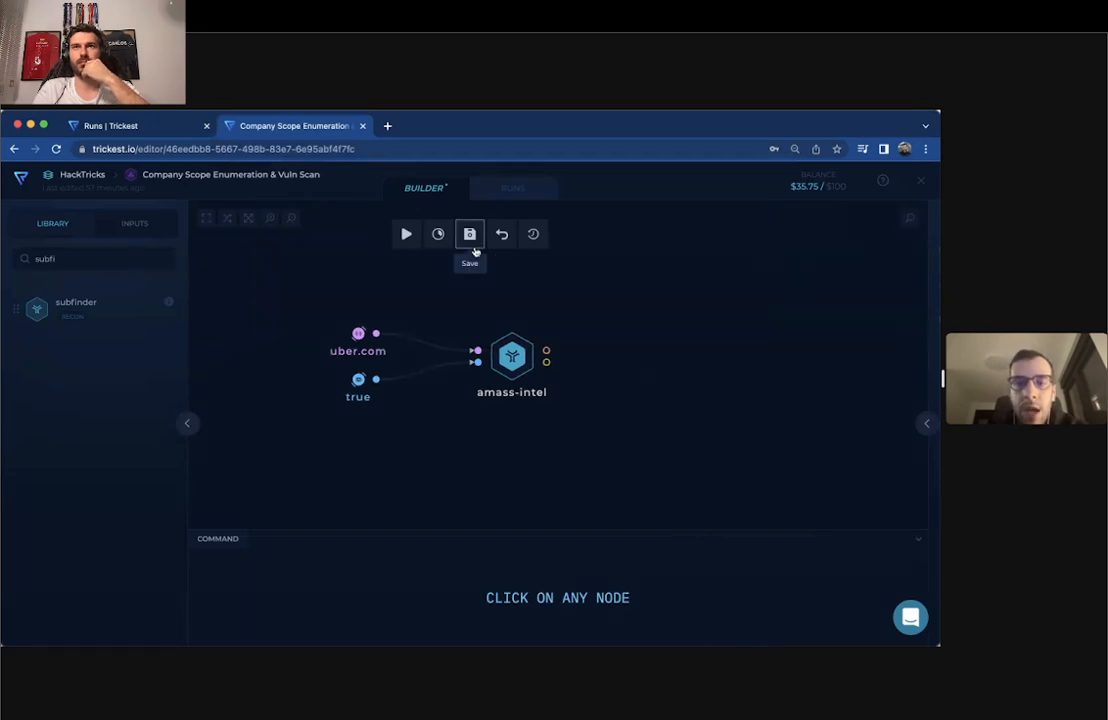
- Save the workflow changes and execute the workflow on one medium machine
click(407, 237)
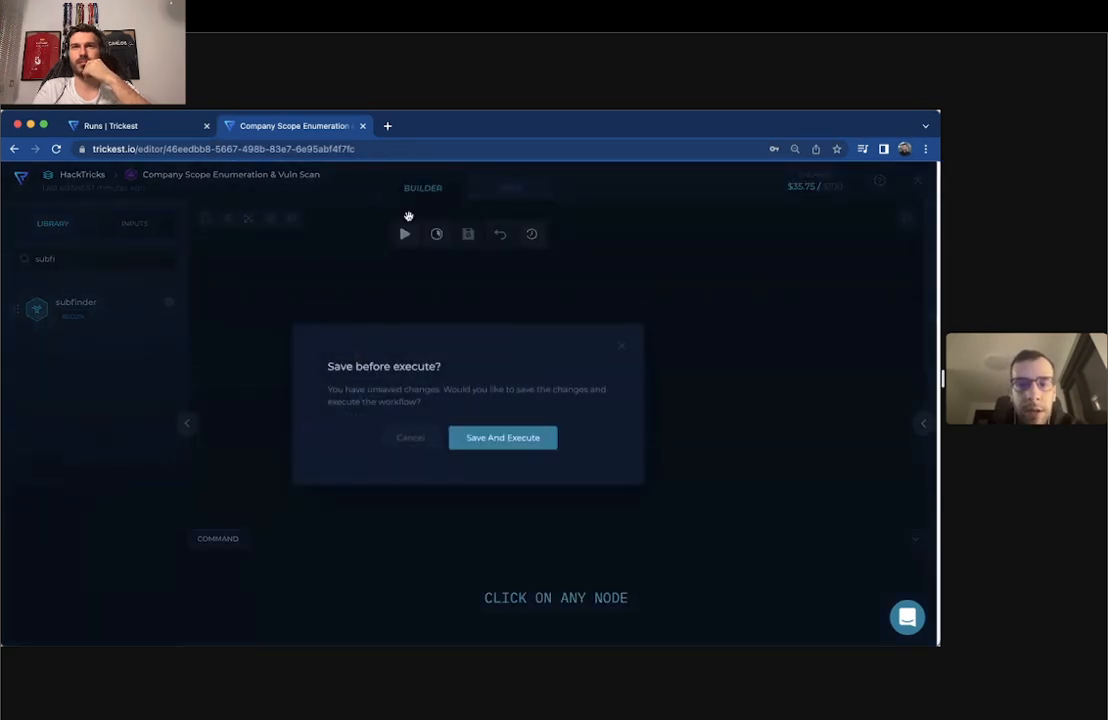
click(490, 437)
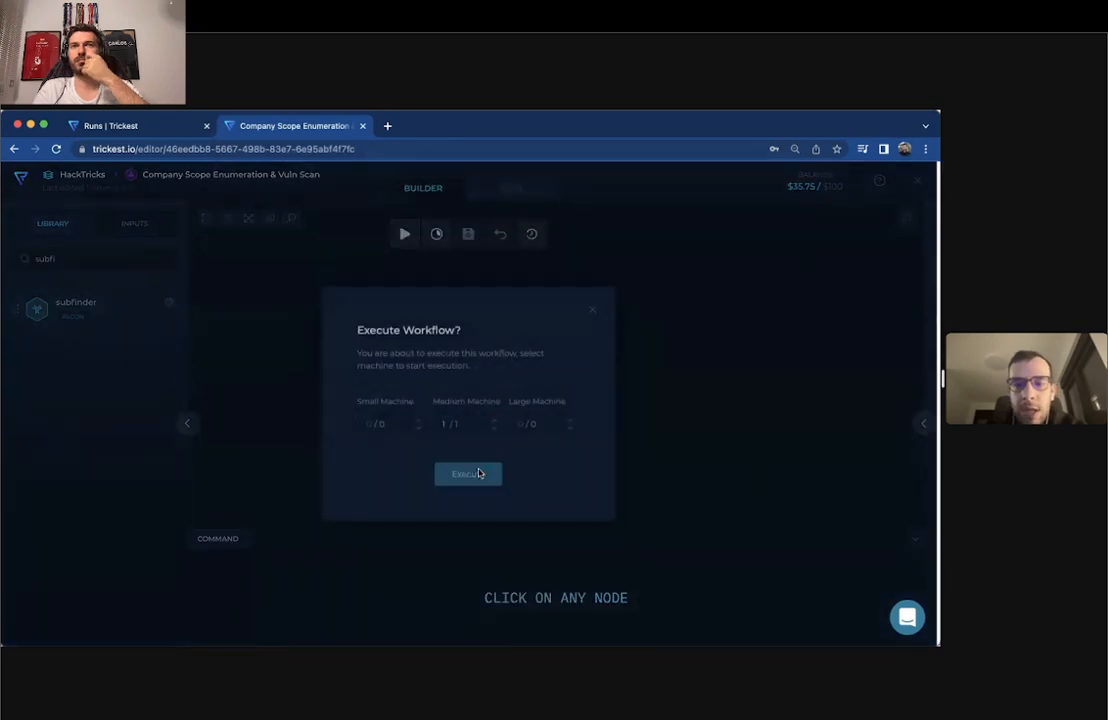
click(468, 473)
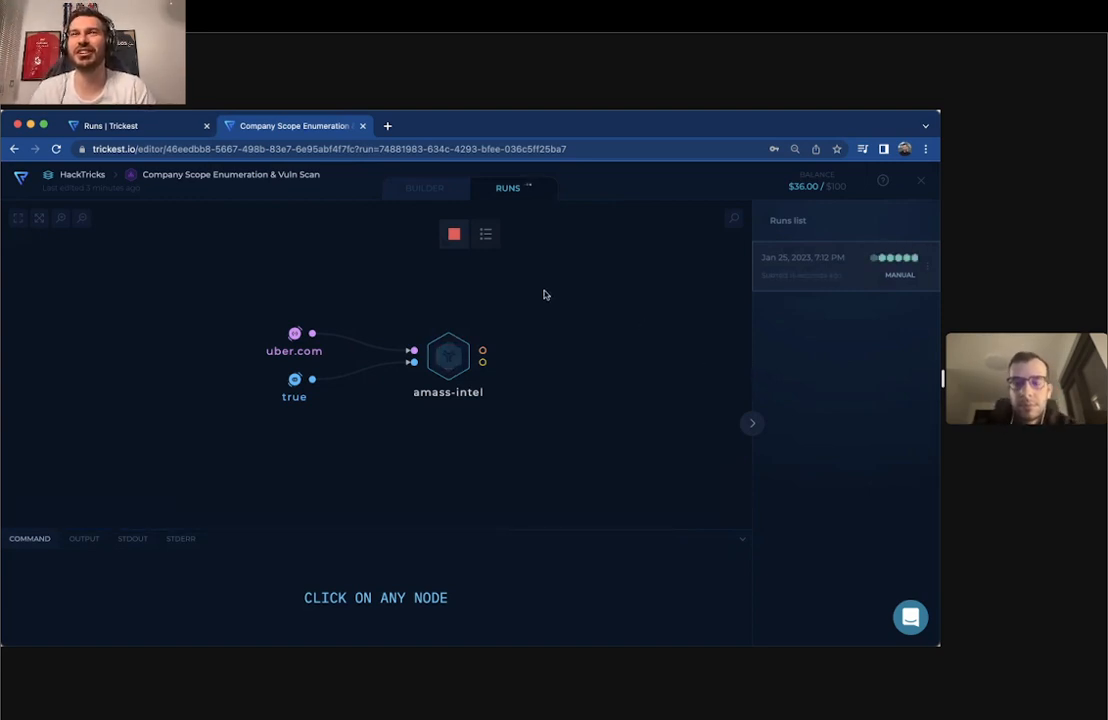
- Examine the running amass-intel node's stdout in an enlarged output area, reading through the discovered domains
click(450, 359)
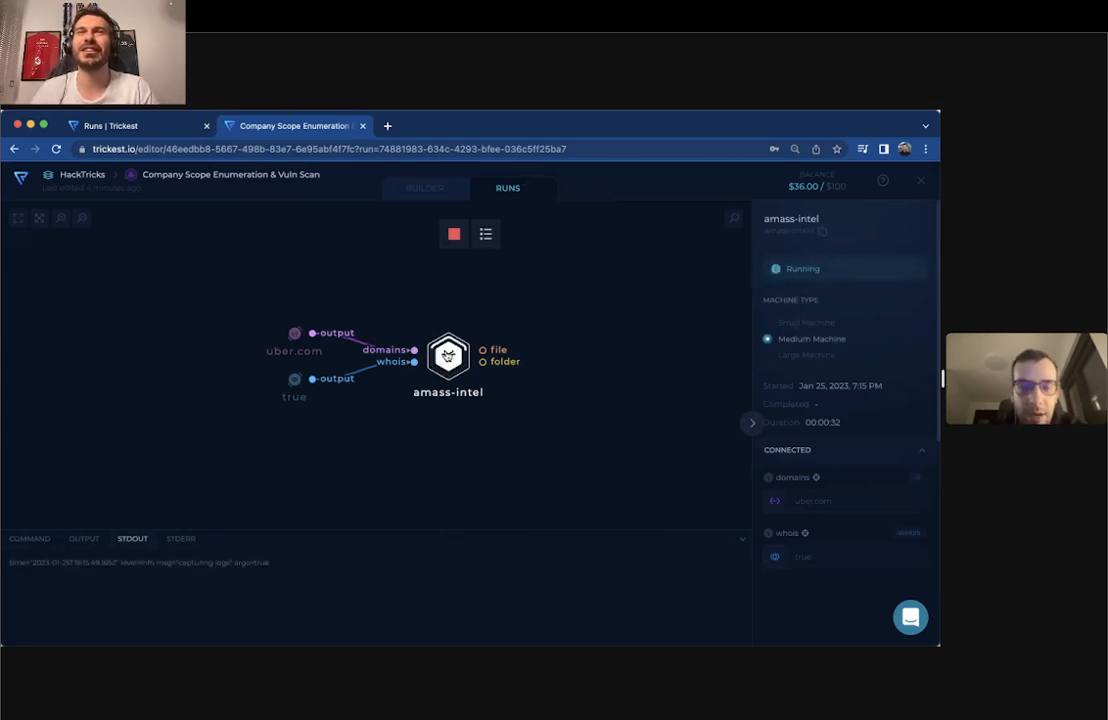
click(504, 381)
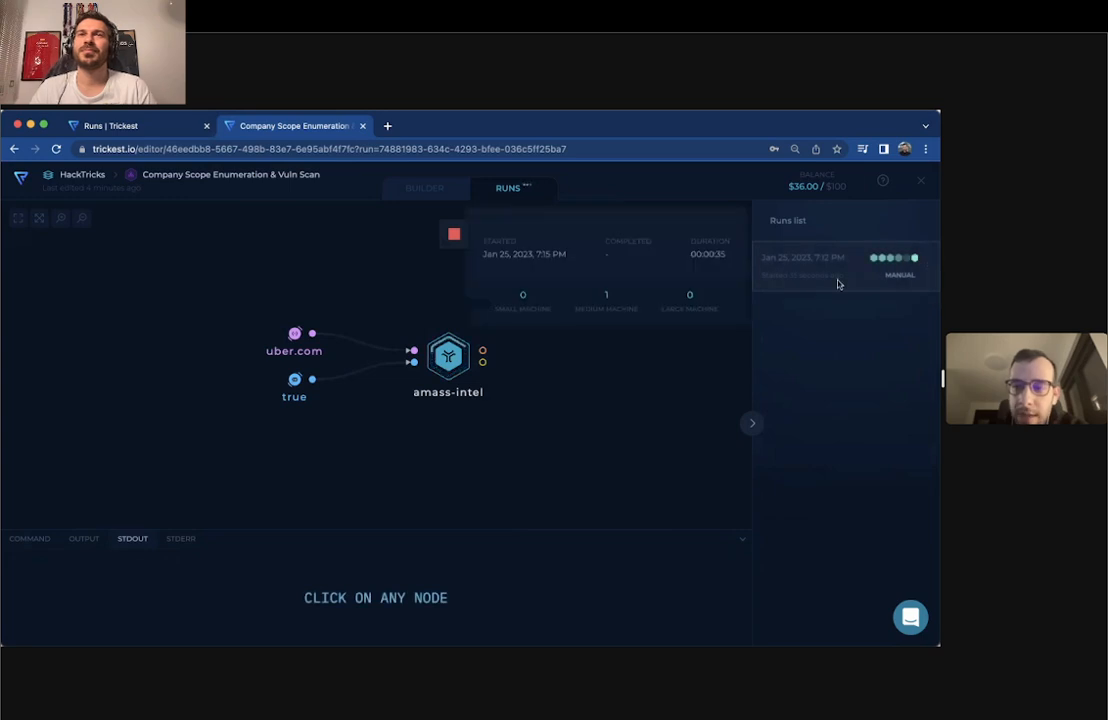
click(842, 280)
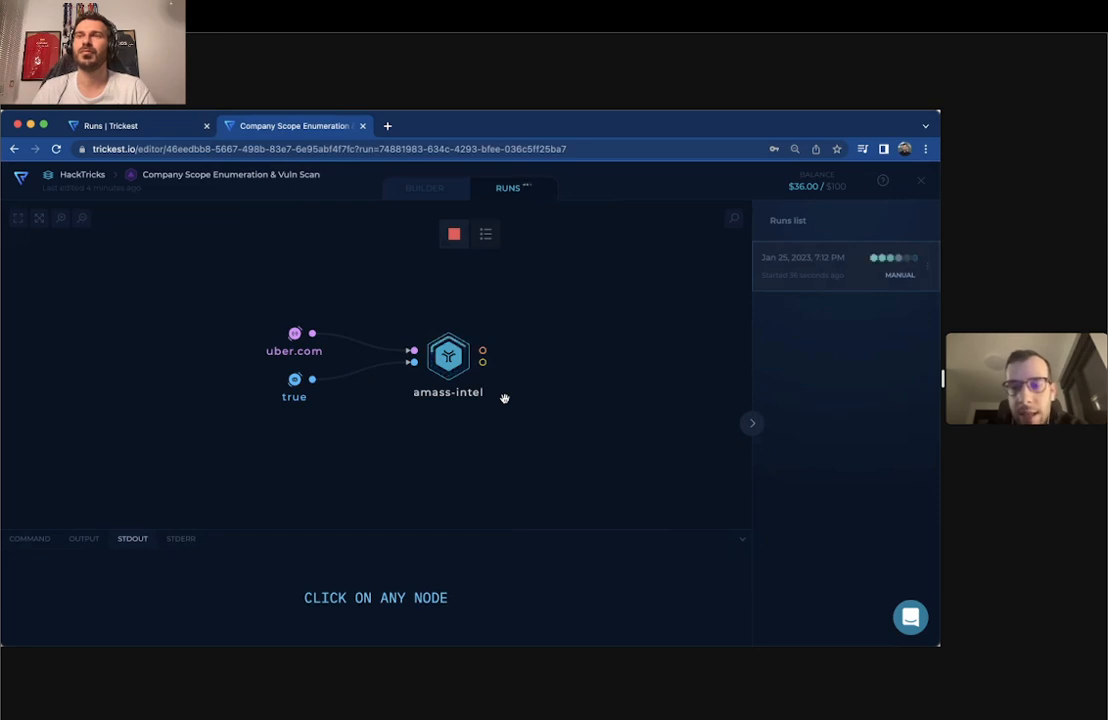
click(437, 372)
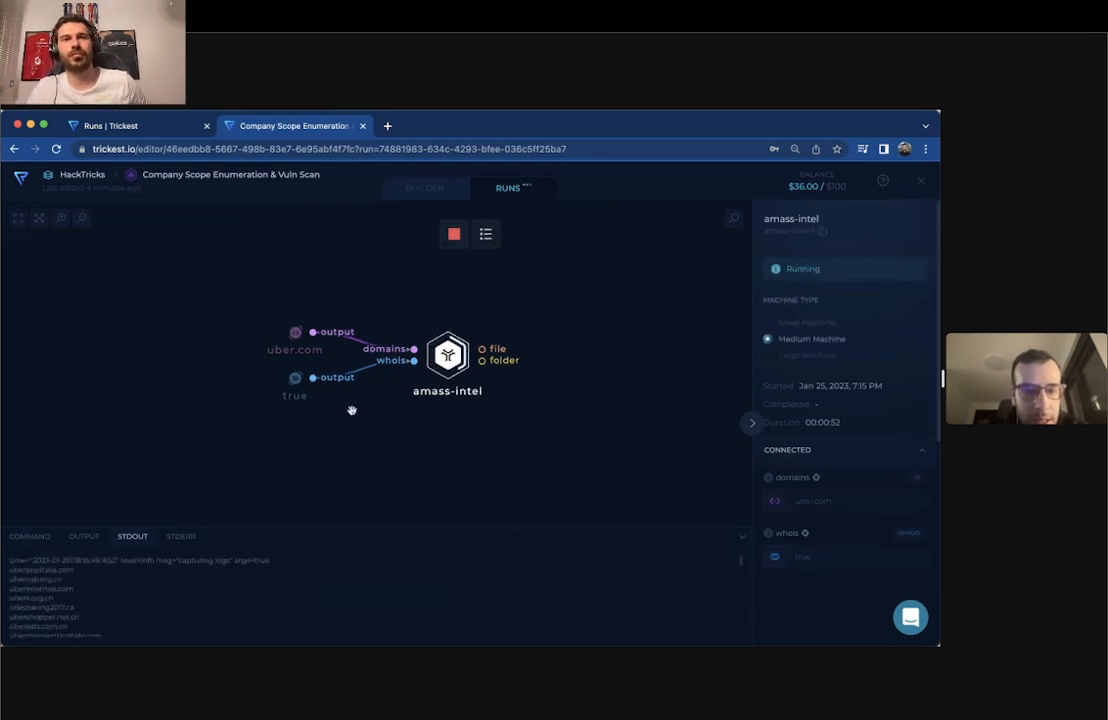
drag(351, 527, 351, 411)
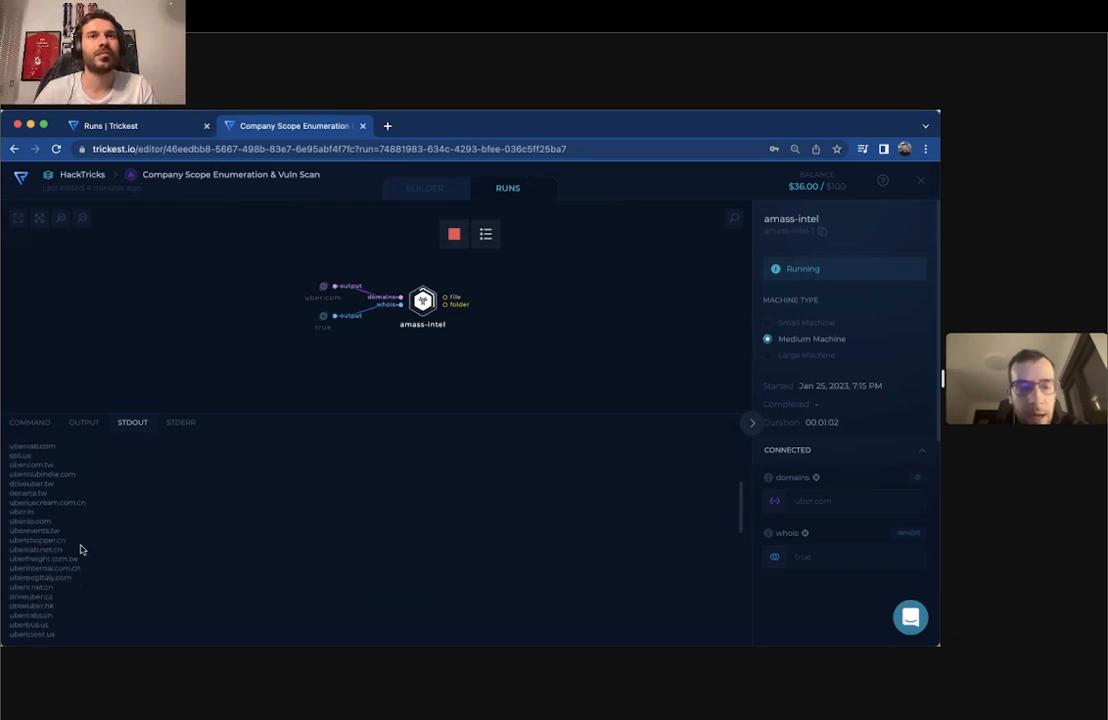
scroll(82, 549, down, 1)
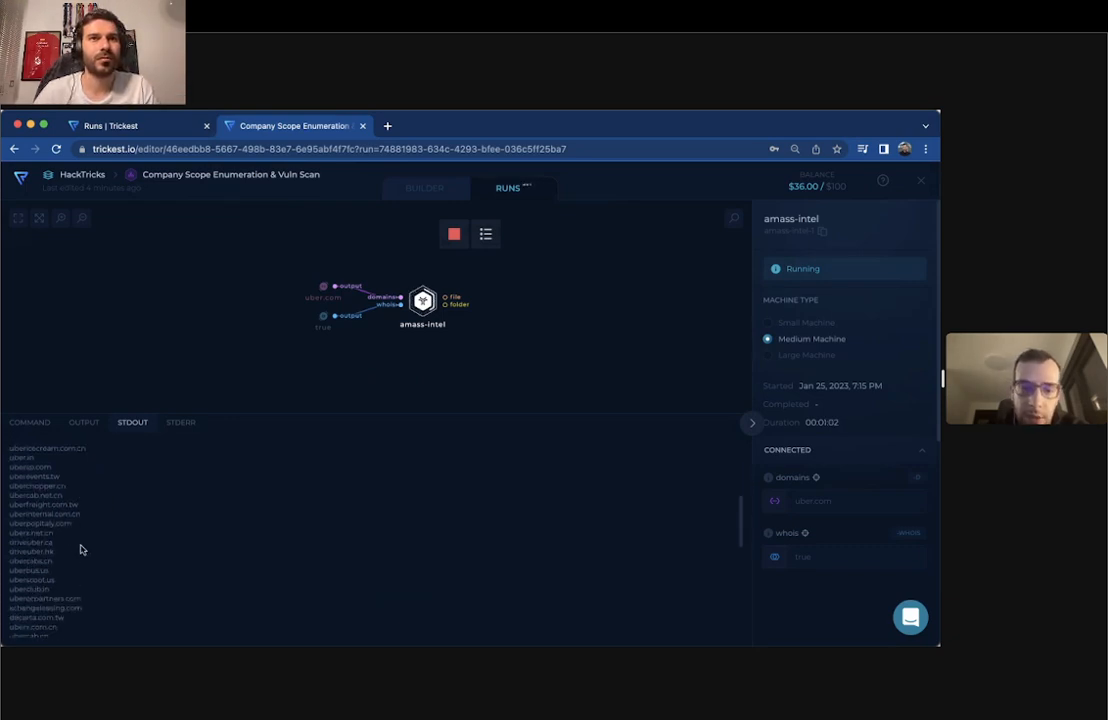
scroll(82, 549, down, 1)
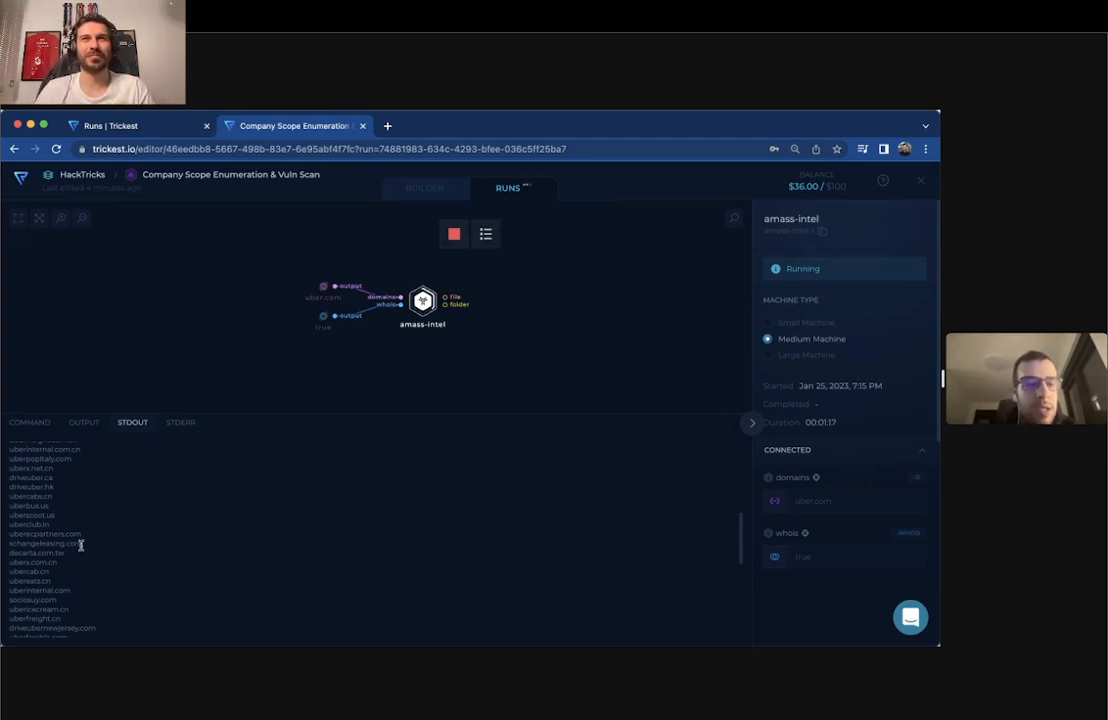
- Return to the workflow builder, search the library for fgrep, and add the fgrep-by-string node beside amass-intel
click(426, 188)
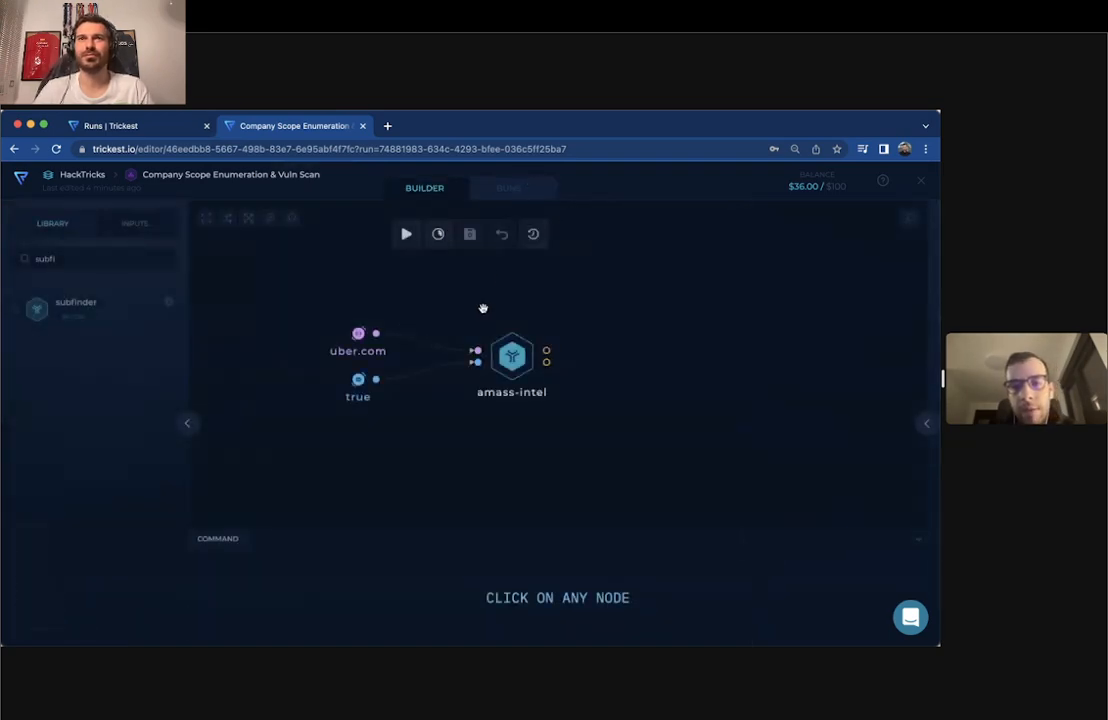
drag(495, 294, 376, 294)
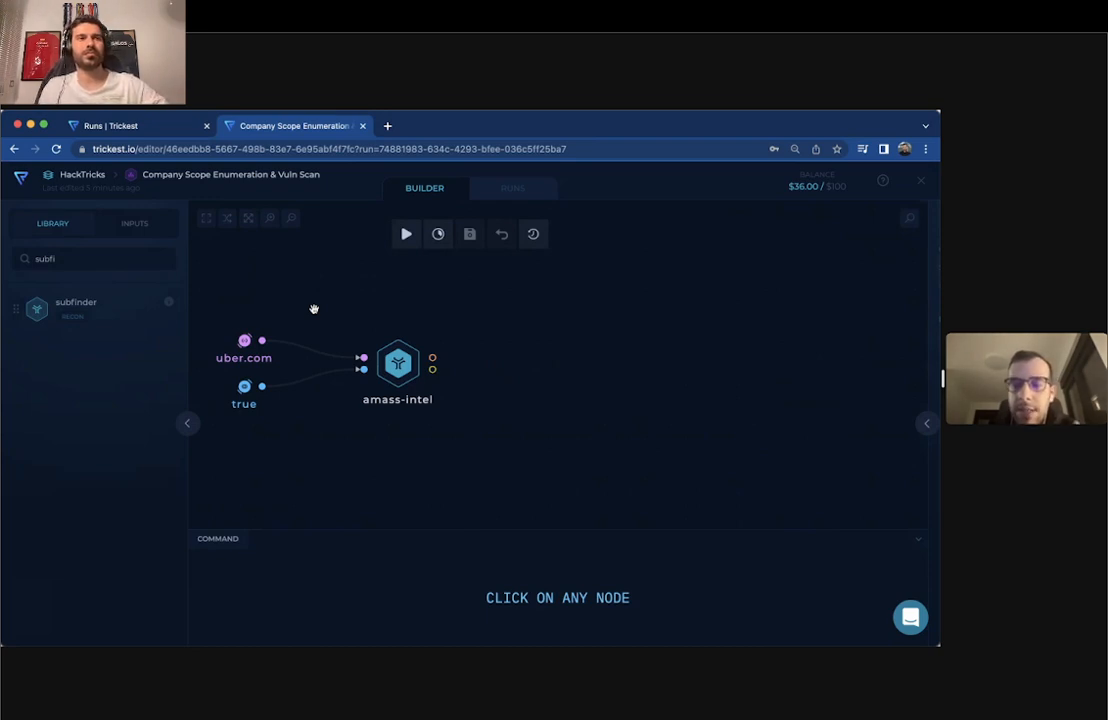
click(124, 252)
key(BackSpace)
key(BackSpace)
key(BackSpace)
key(BackSpace)
key(BackSpace)
text(f)
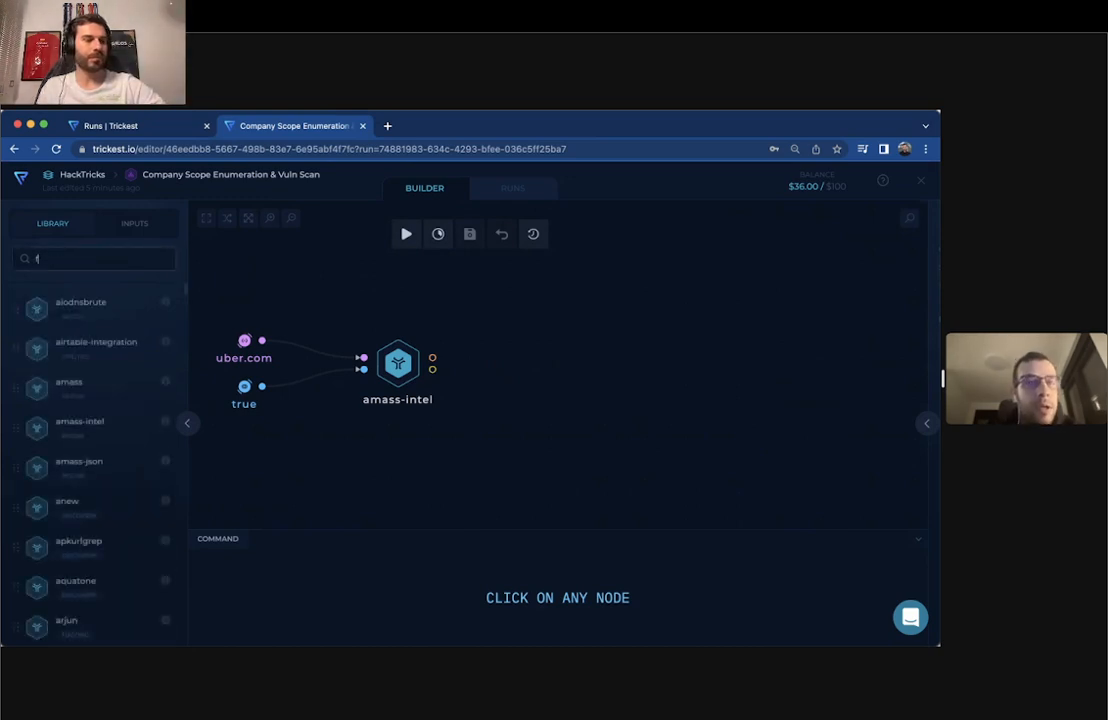
text(grep)
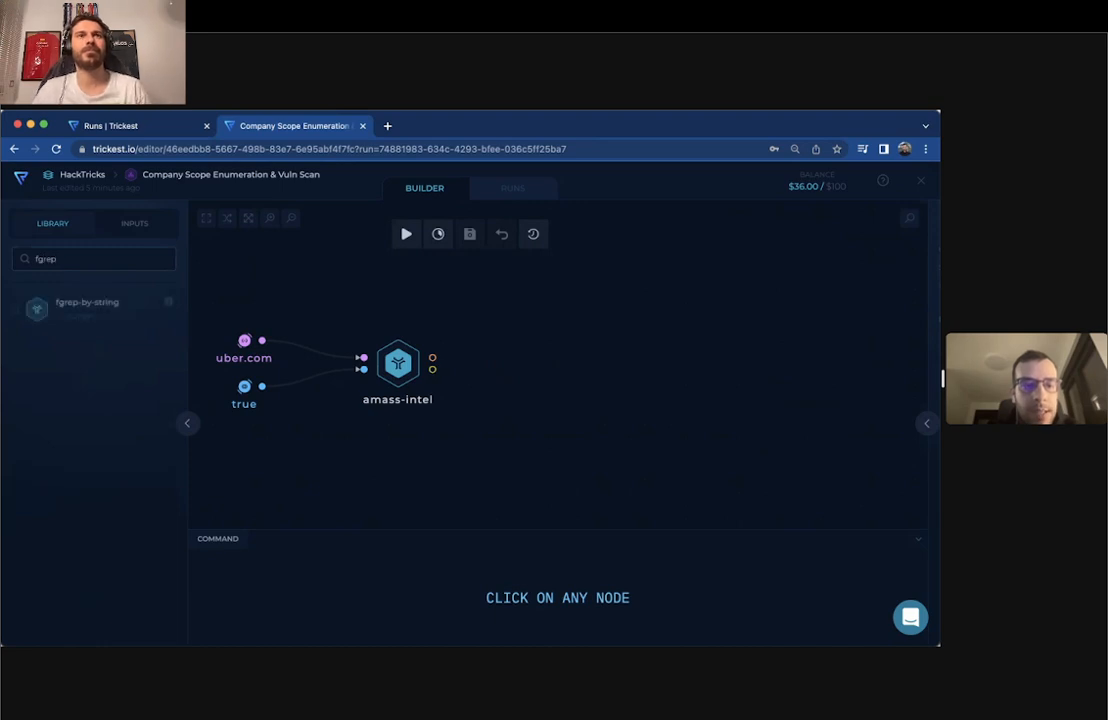
drag(74, 302, 508, 310)
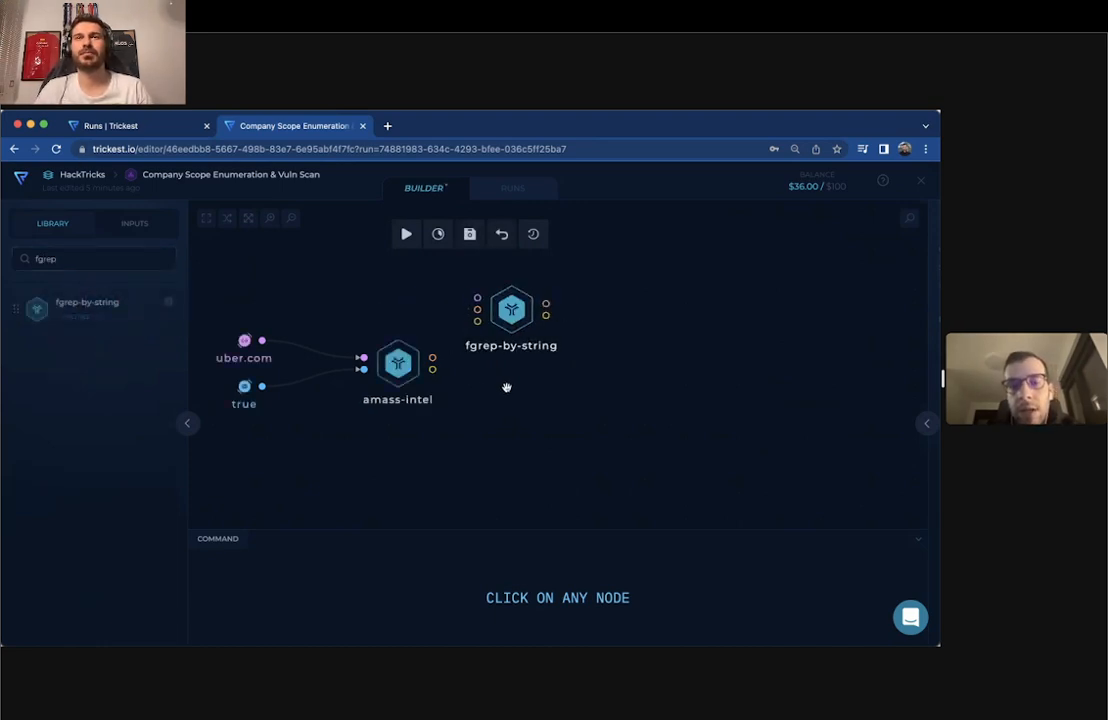
- Adjust the fgrep-by-string node's placement and show its command line preview
drag(507, 388, 465, 387)
drag(469, 323, 477, 323)
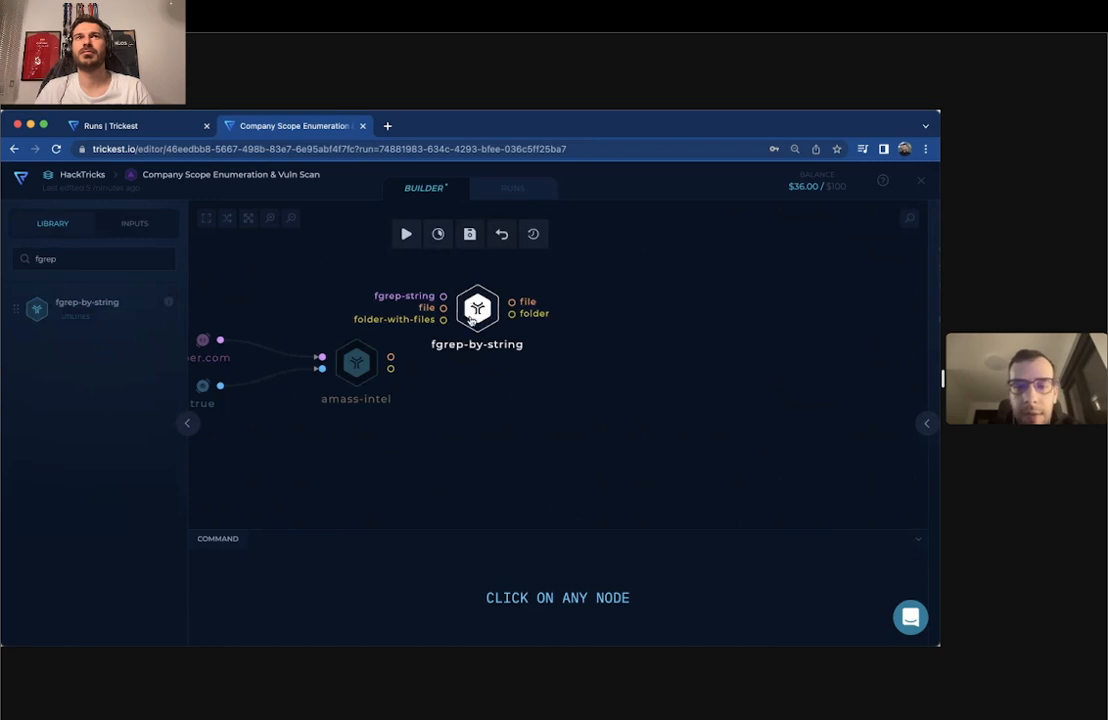
click(470, 318)
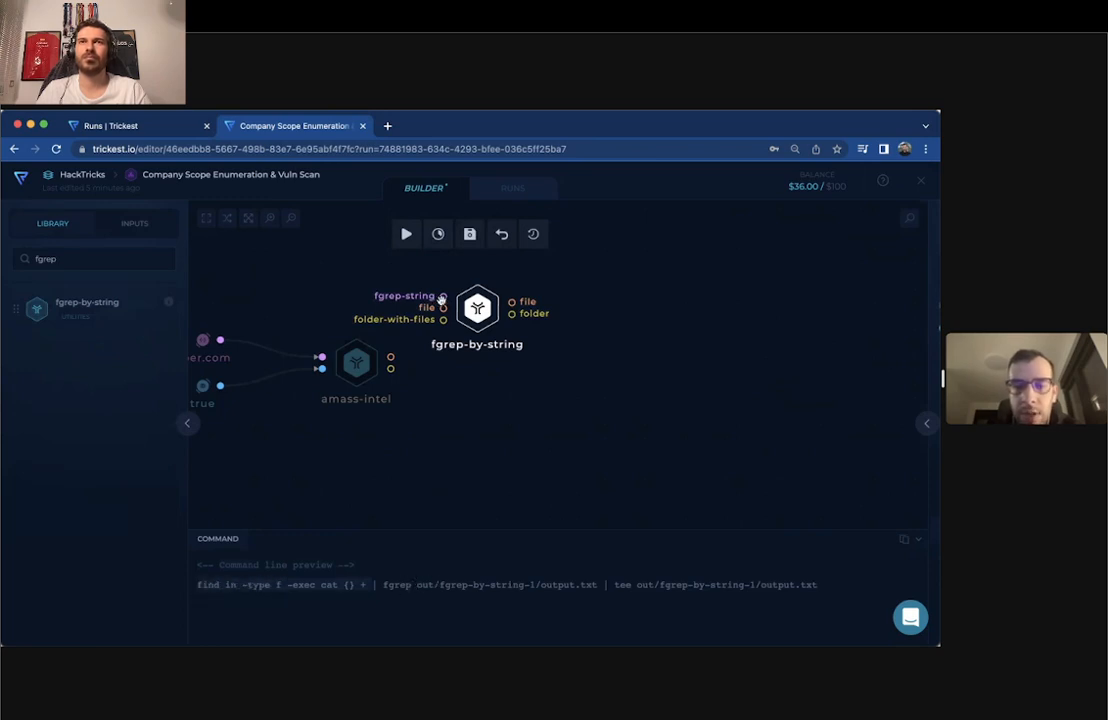
- Create a String input uber.com on fgrep-by-string's fgrep-string parameter and connect amass-intel's file output to its file input
drag(443, 297, 332, 267)
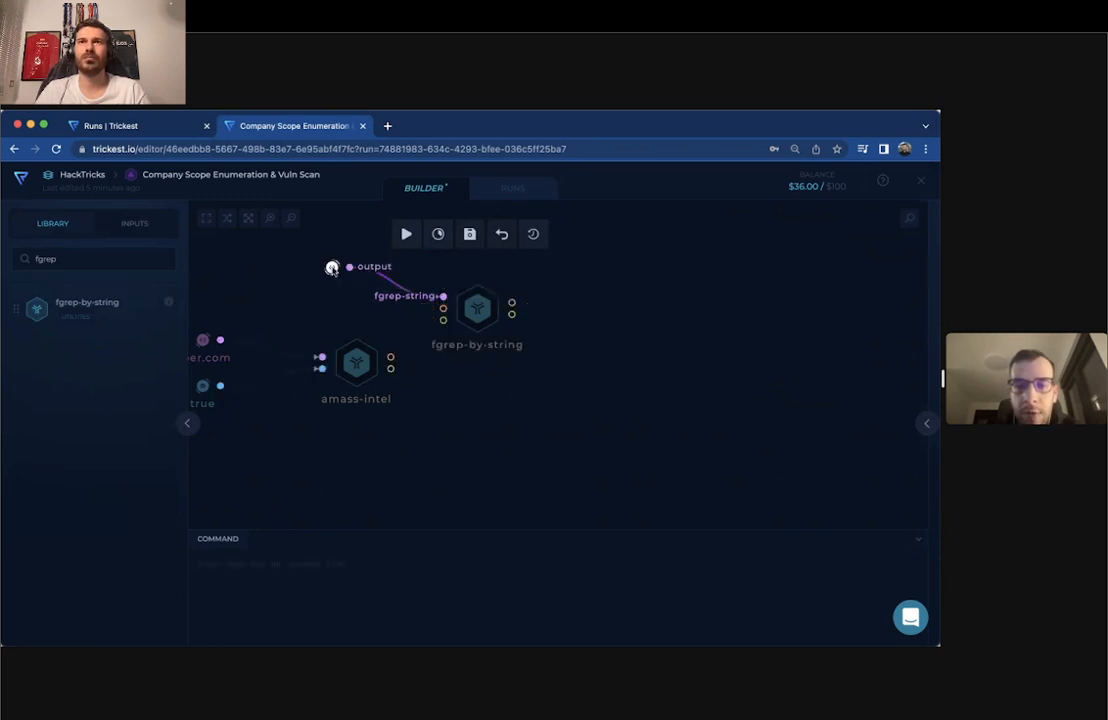
click(925, 428)
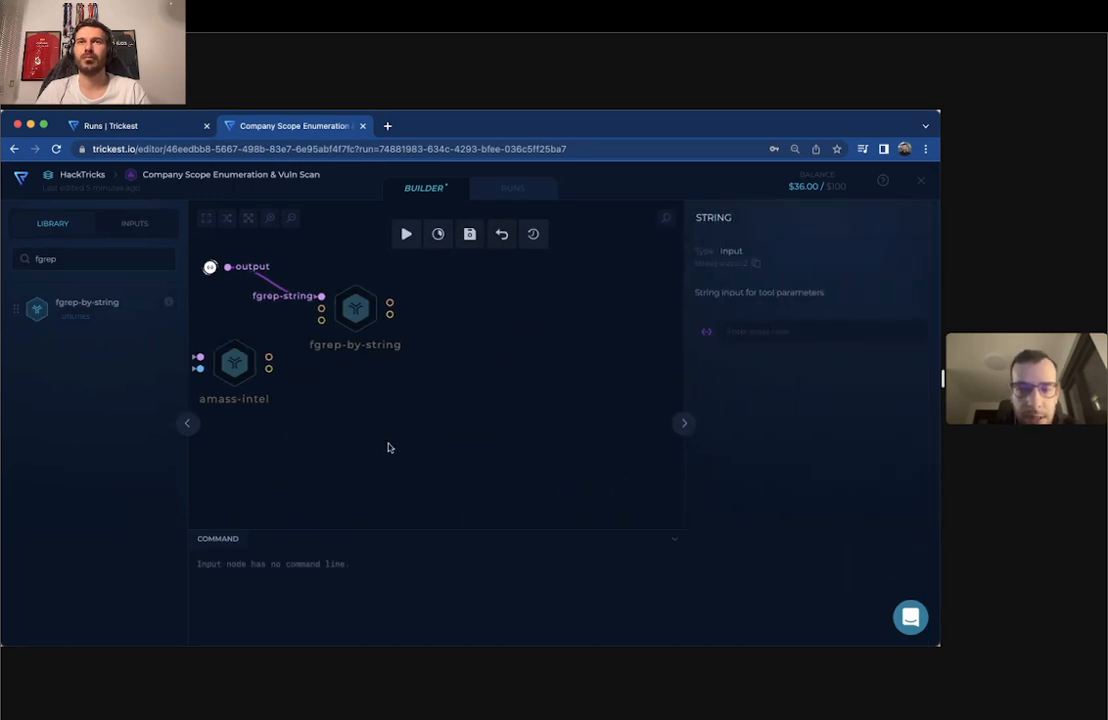
click(769, 330)
text(uber.com)
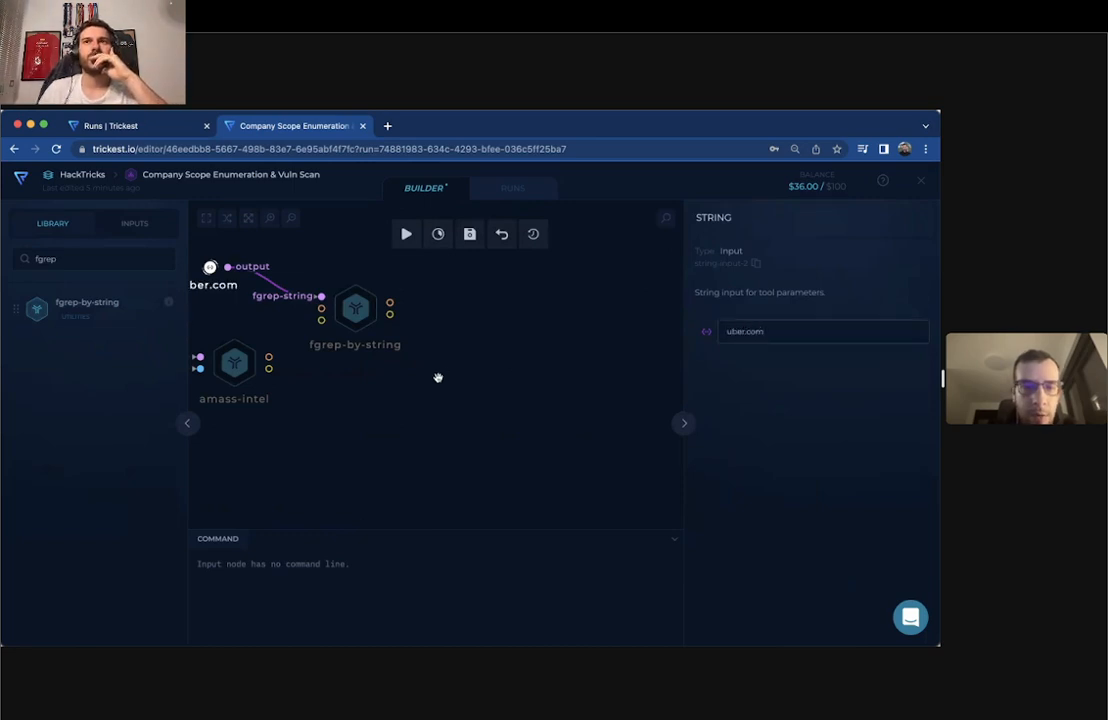
drag(438, 378, 645, 394)
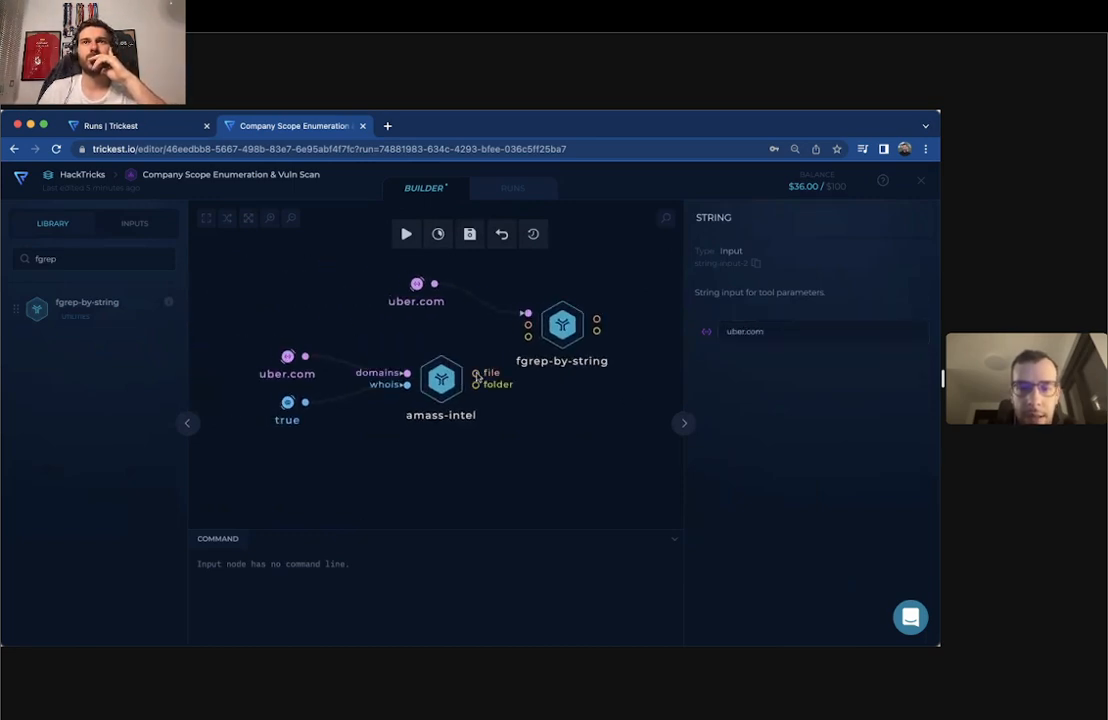
drag(478, 376, 525, 325)
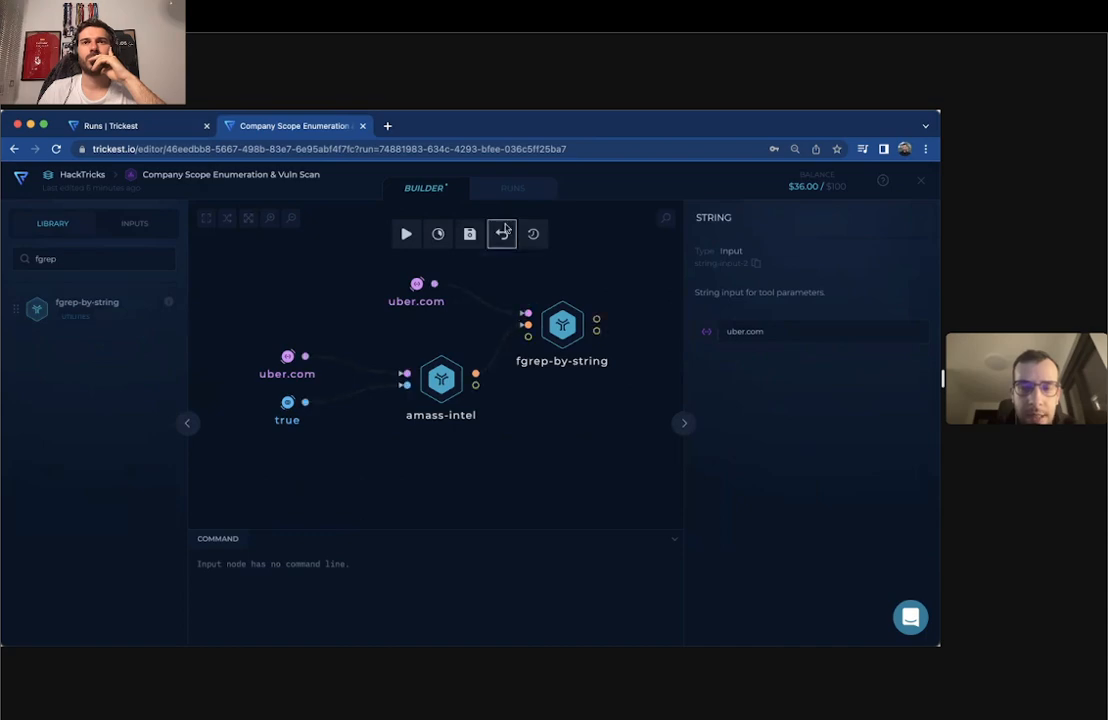
- Review amass-intel's output.txt in the run, then check the node's command line and connections in the builder
click(512, 187)
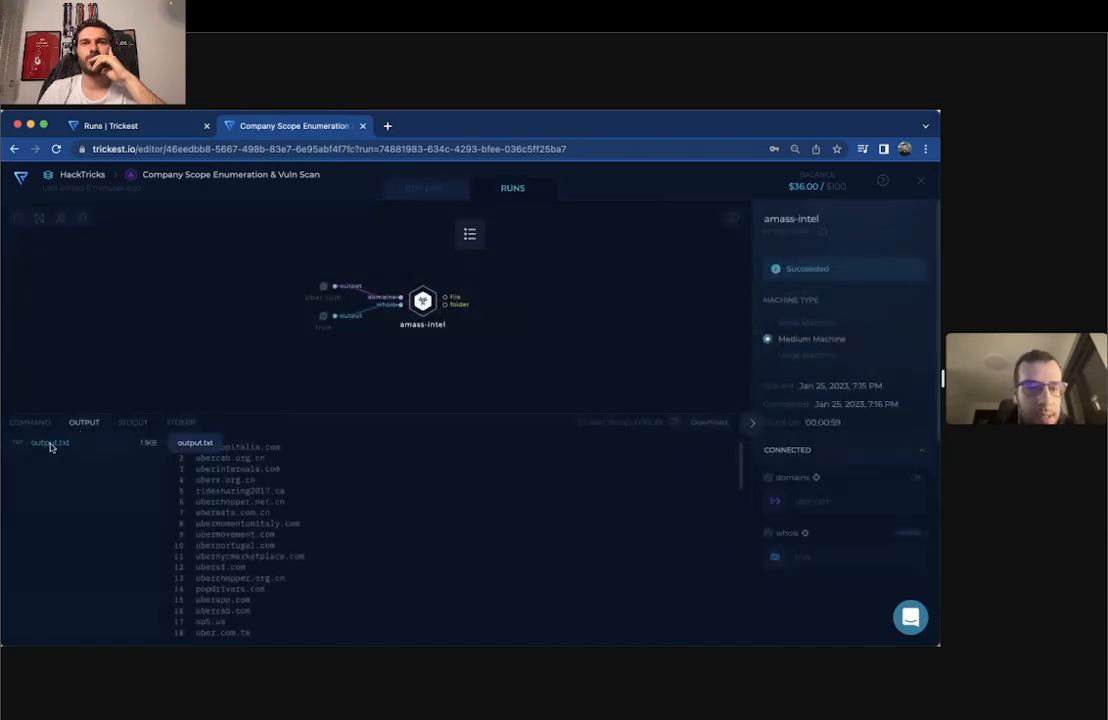
scroll(450, 289, up, 5)
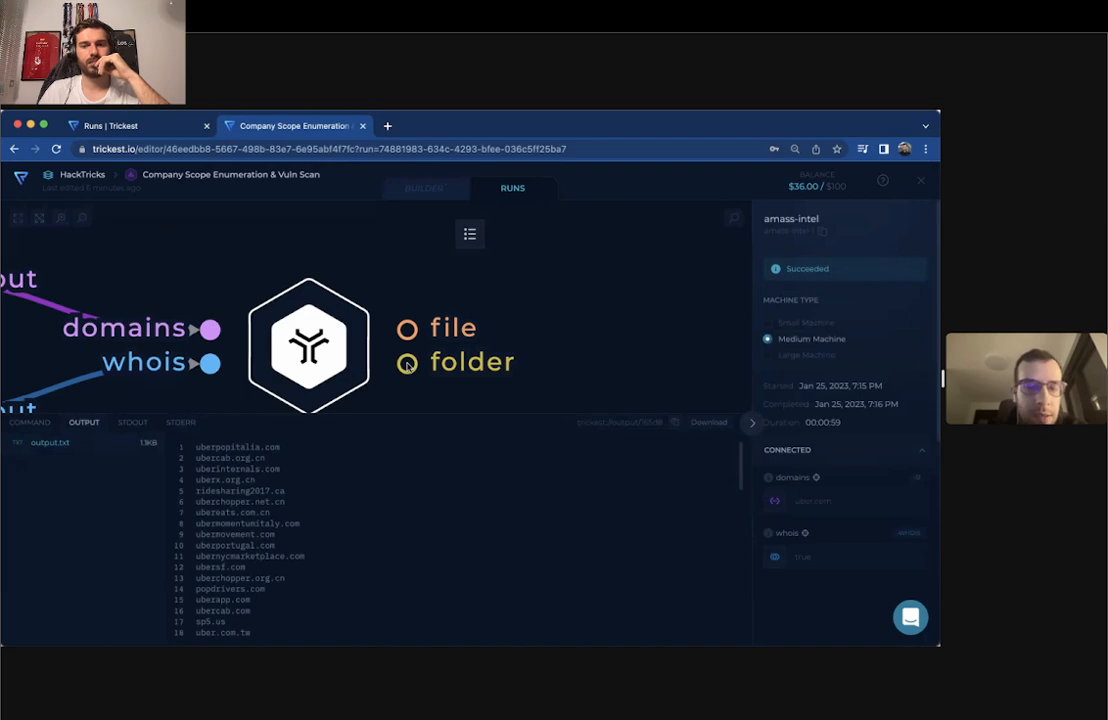
scroll(357, 291, down, 2)
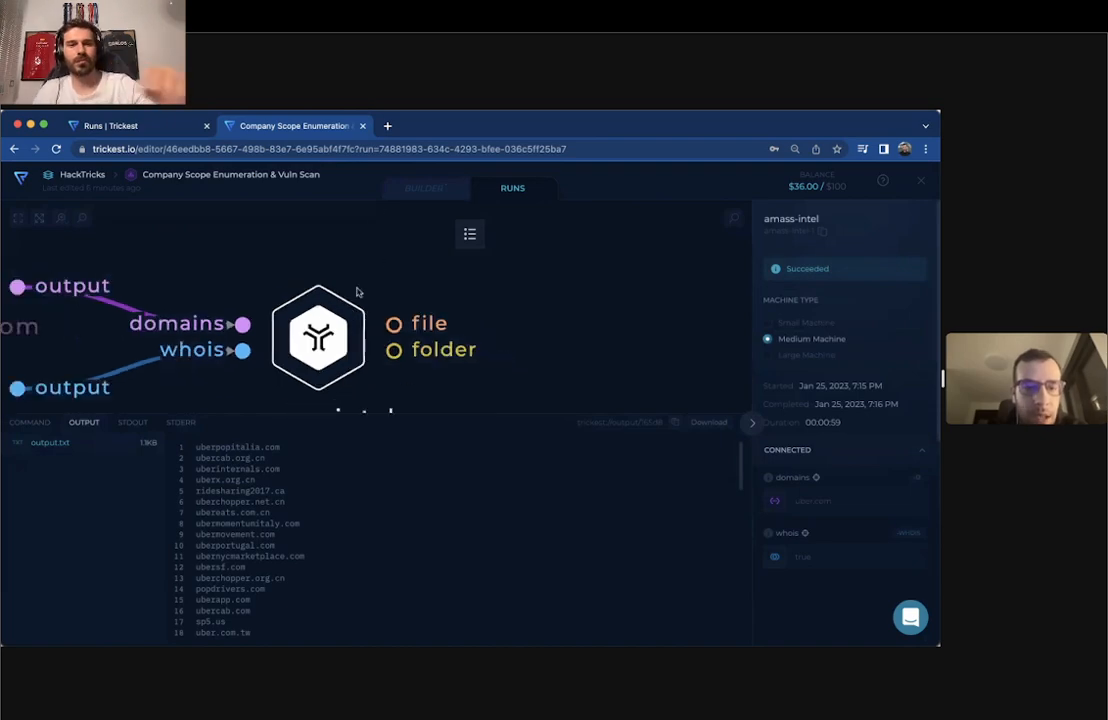
click(396, 188)
drag(447, 358, 370, 358)
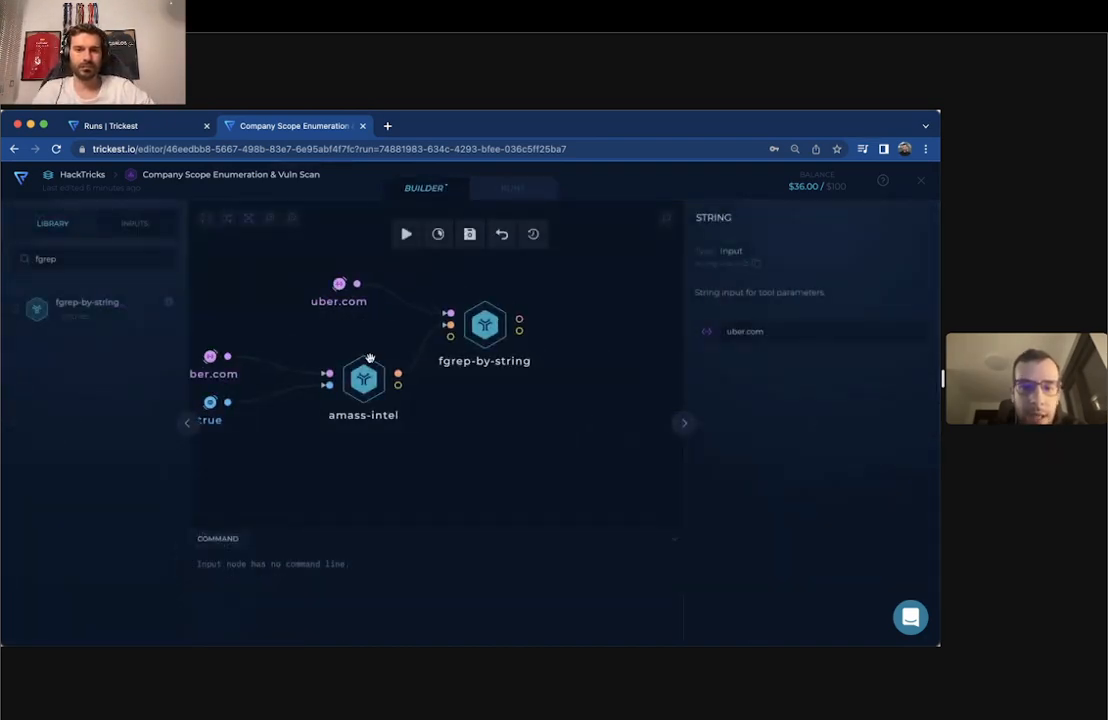
click(368, 365)
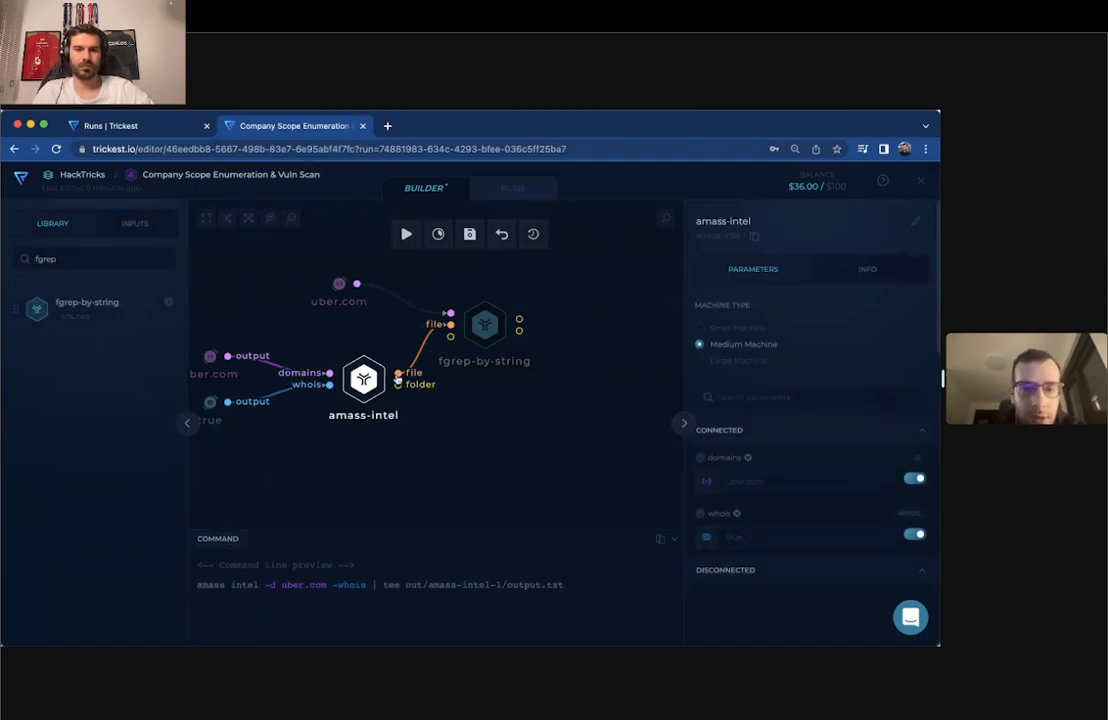
mouse_move(480, 331)
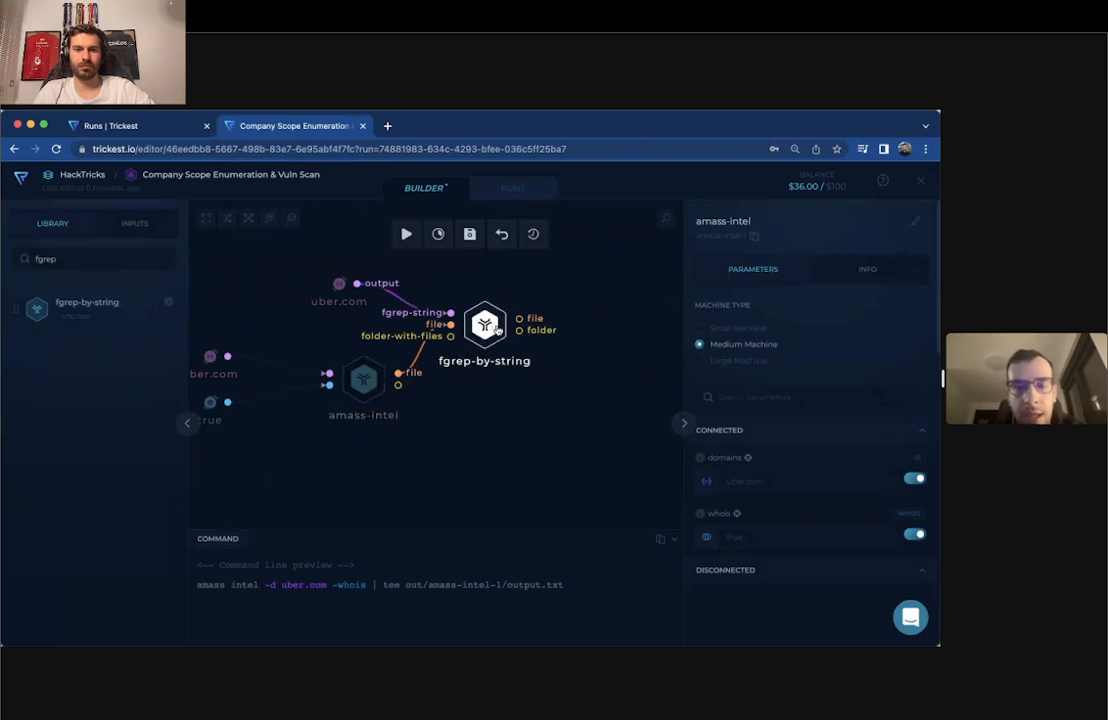
- Set the String input feeding fgrep-by-string to uber
click(341, 284)
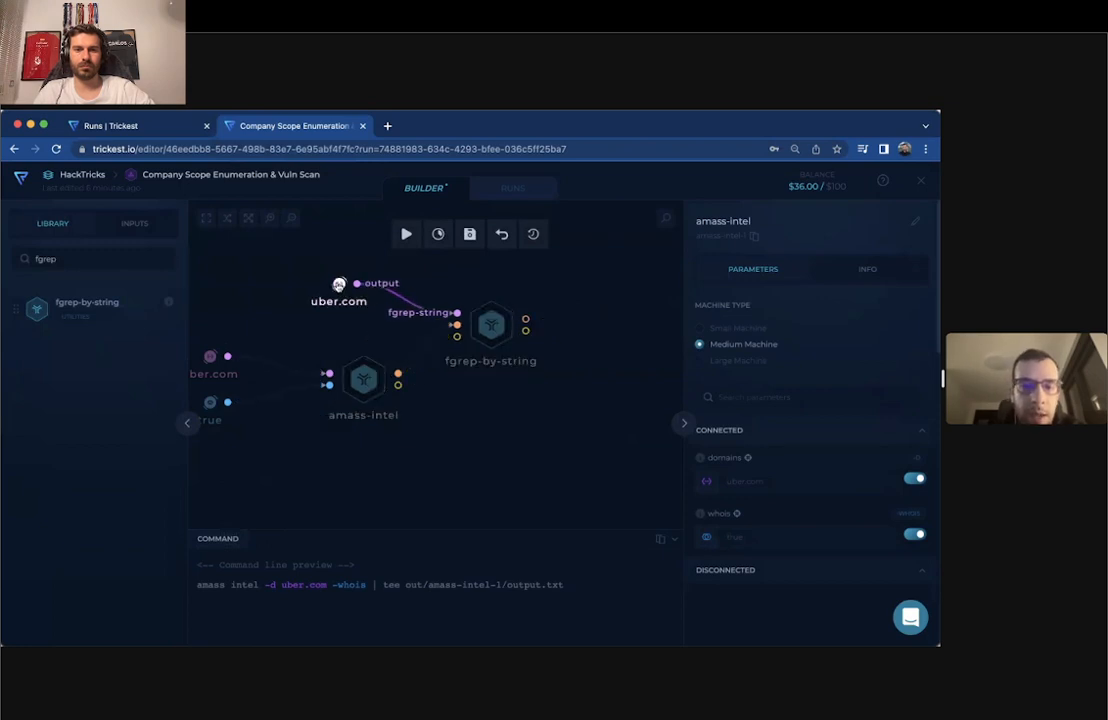
click(730, 331)
key(BackSpace)
key(BackSpace)
key(BackSpace)
key(BackSpace)
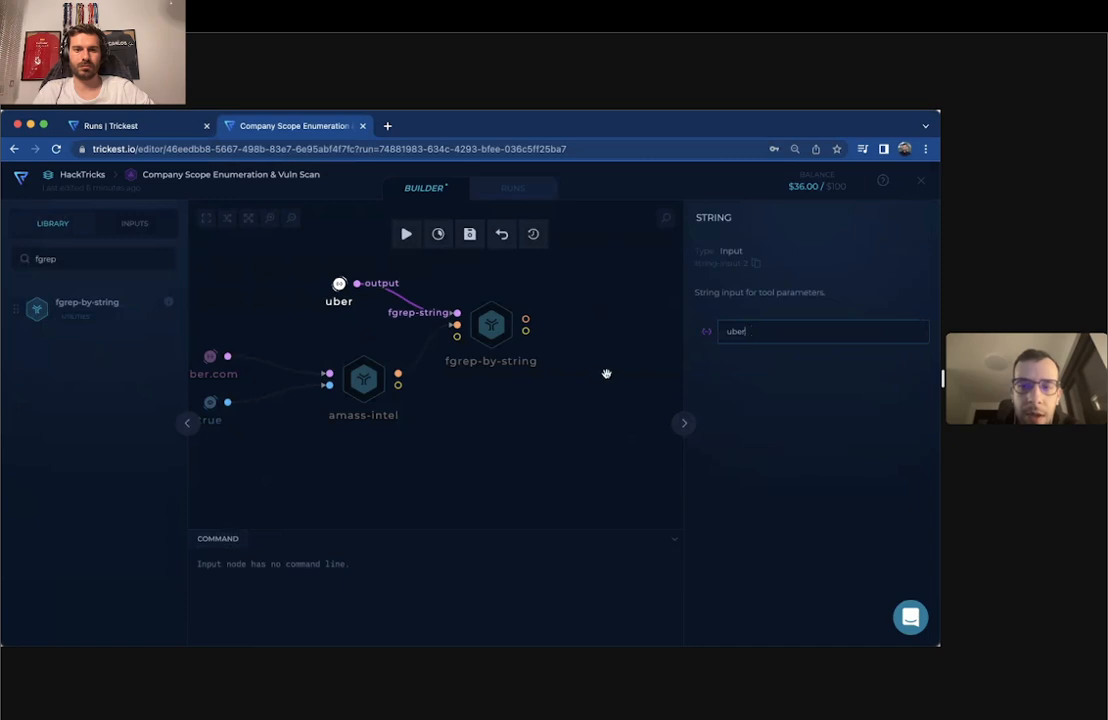
click(600, 373)
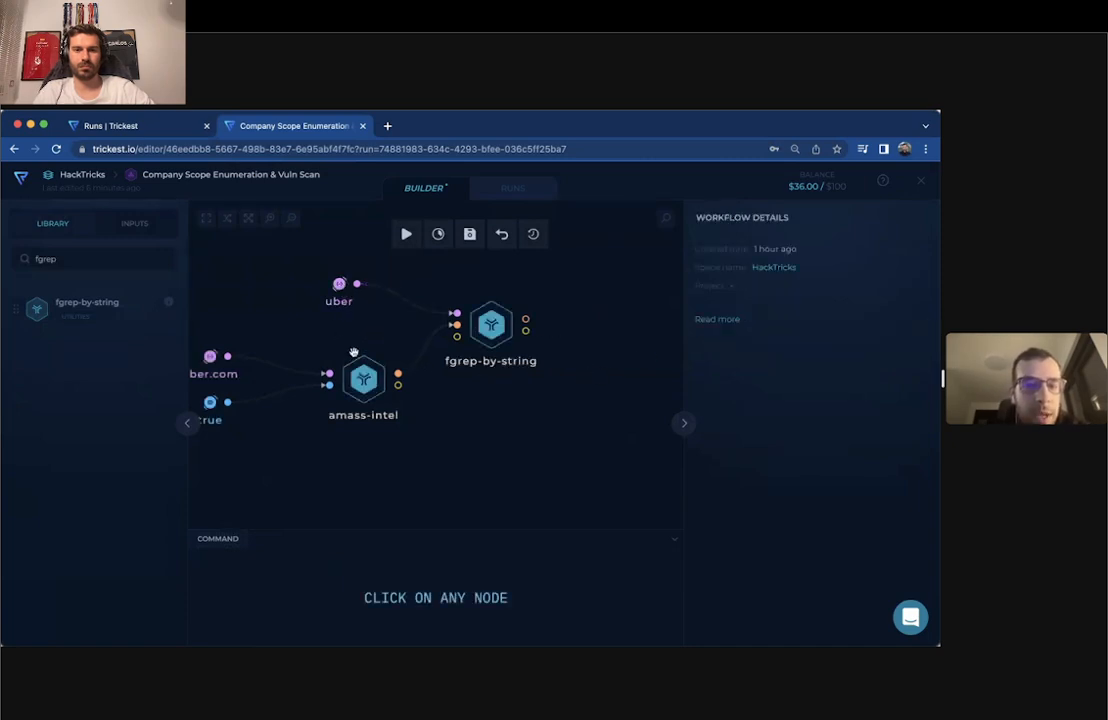
- Search the library for whois and add the whois-get-registrant-organization node beyond fgrep-by-string
drag(357, 283, 415, 336)
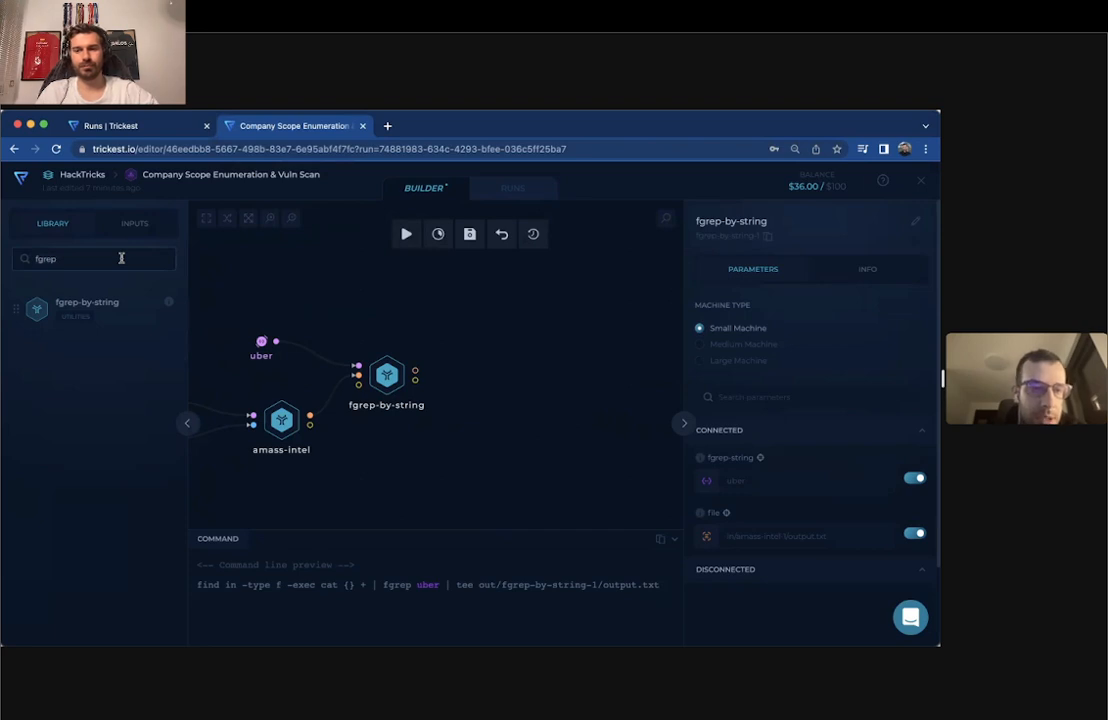
key(super+a)
key(BackSpace)
text(whoi)
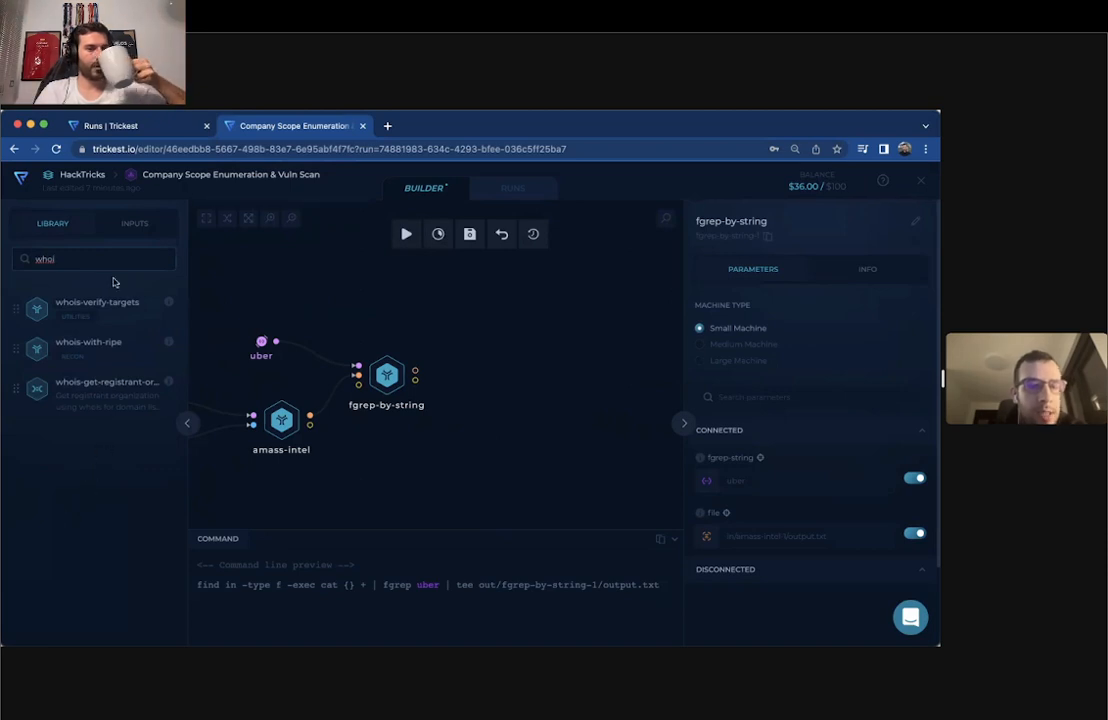
text(s)
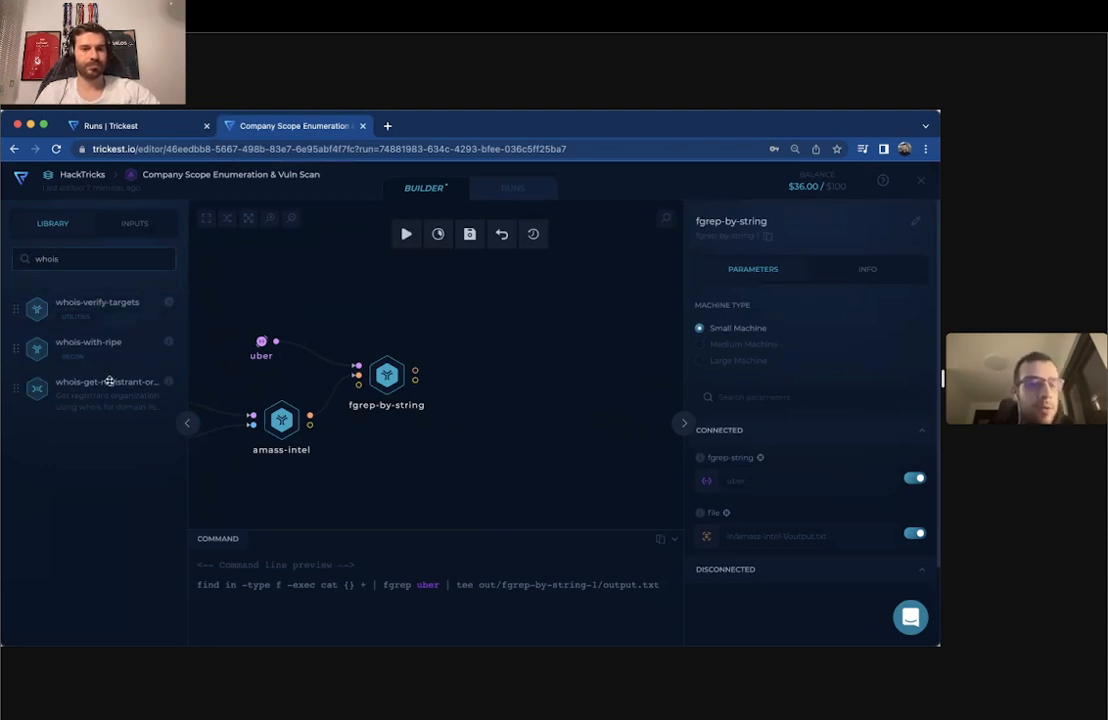
drag(101, 397, 516, 326)
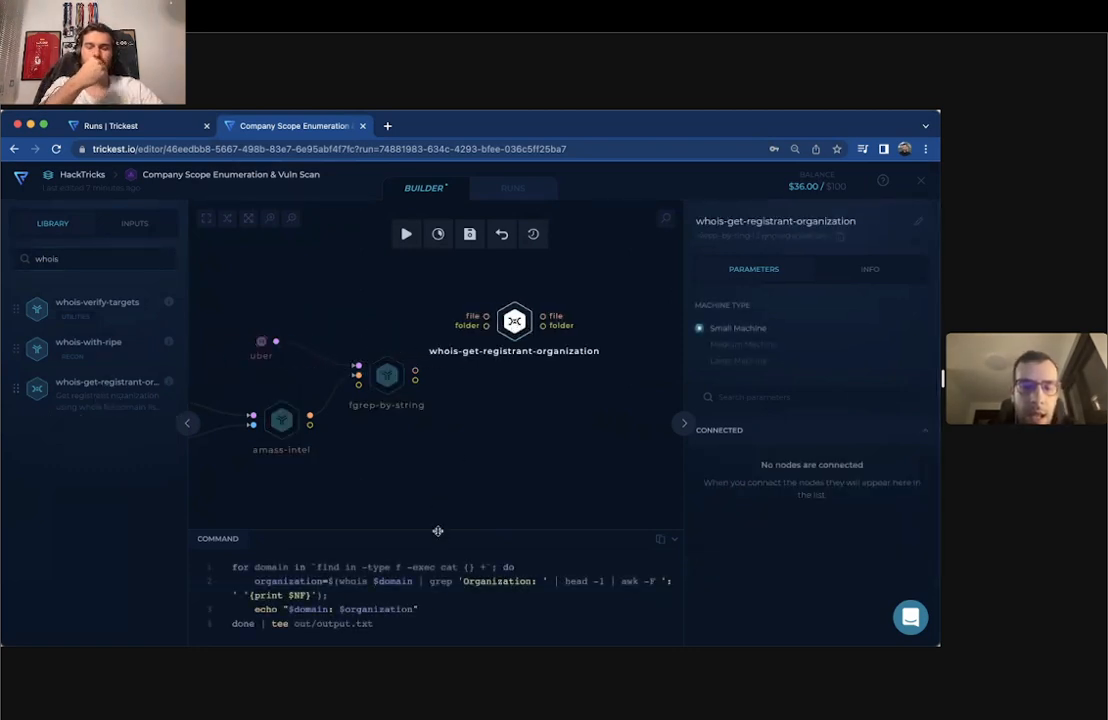
- Enlarge the command area, clear the library search and examine the whois-get-registrant-organization script
drag(437, 529, 437, 470)
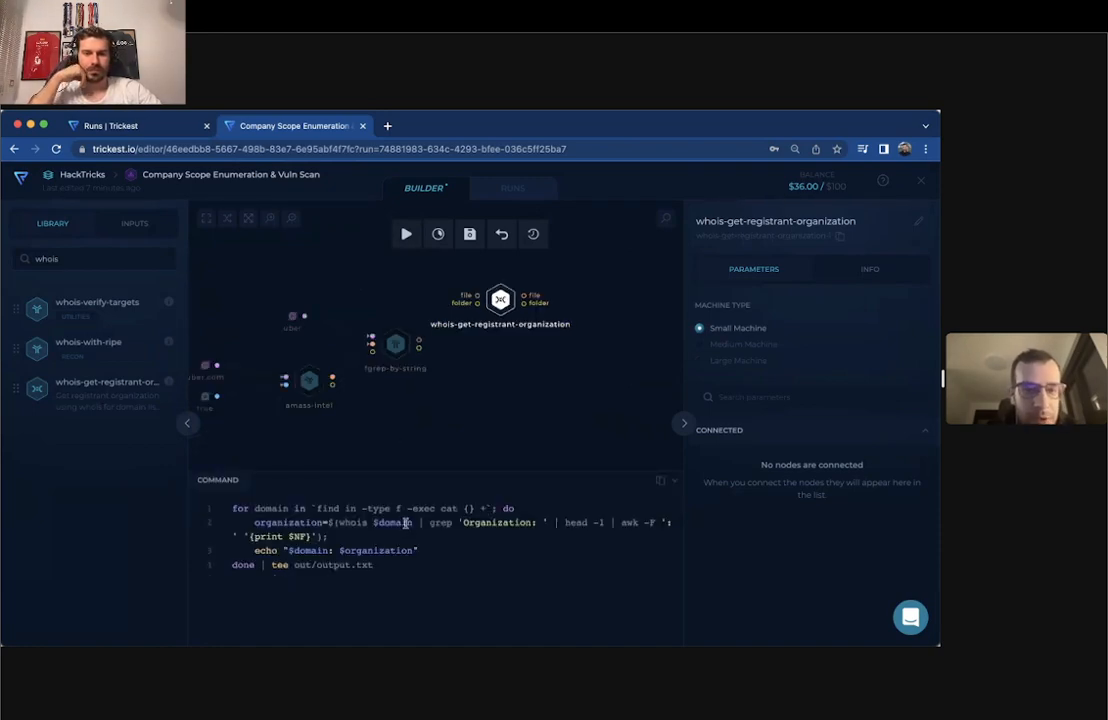
key(super+a)
key(BackSpace)
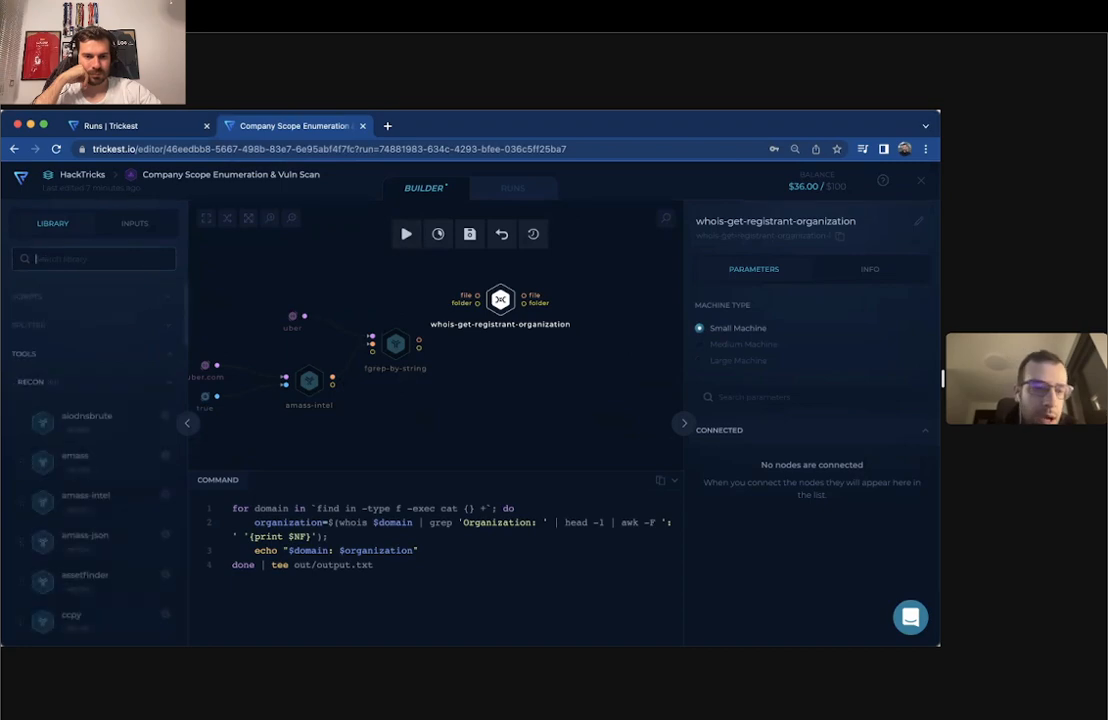
click(130, 300)
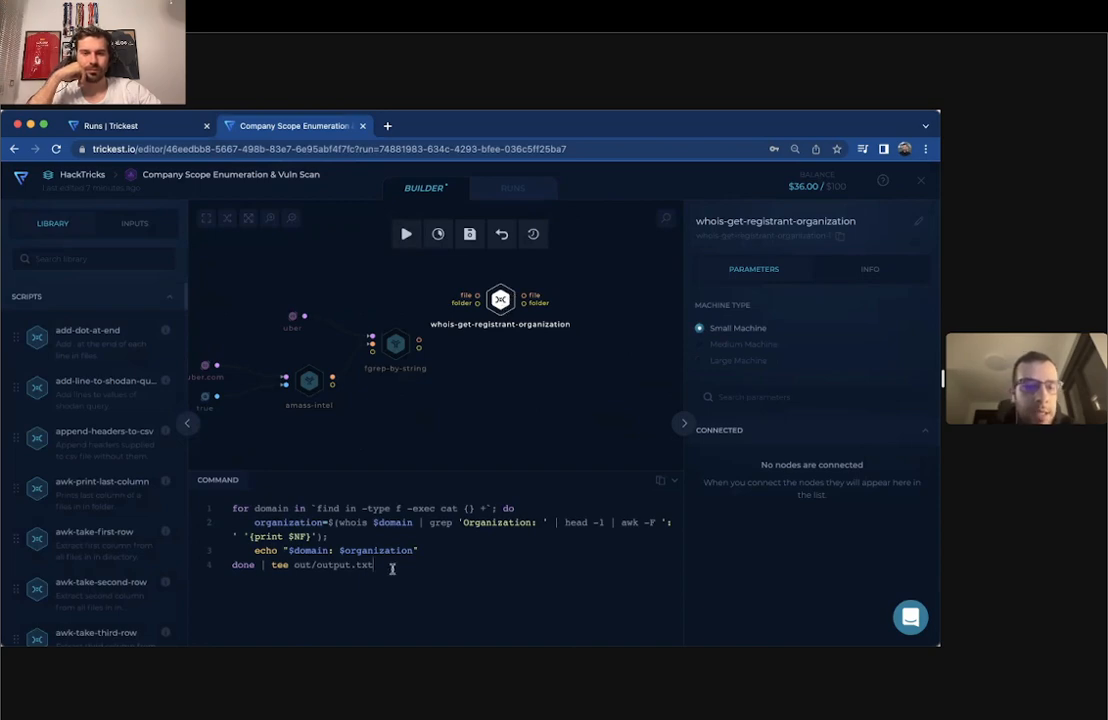
drag(232, 566, 229, 514)
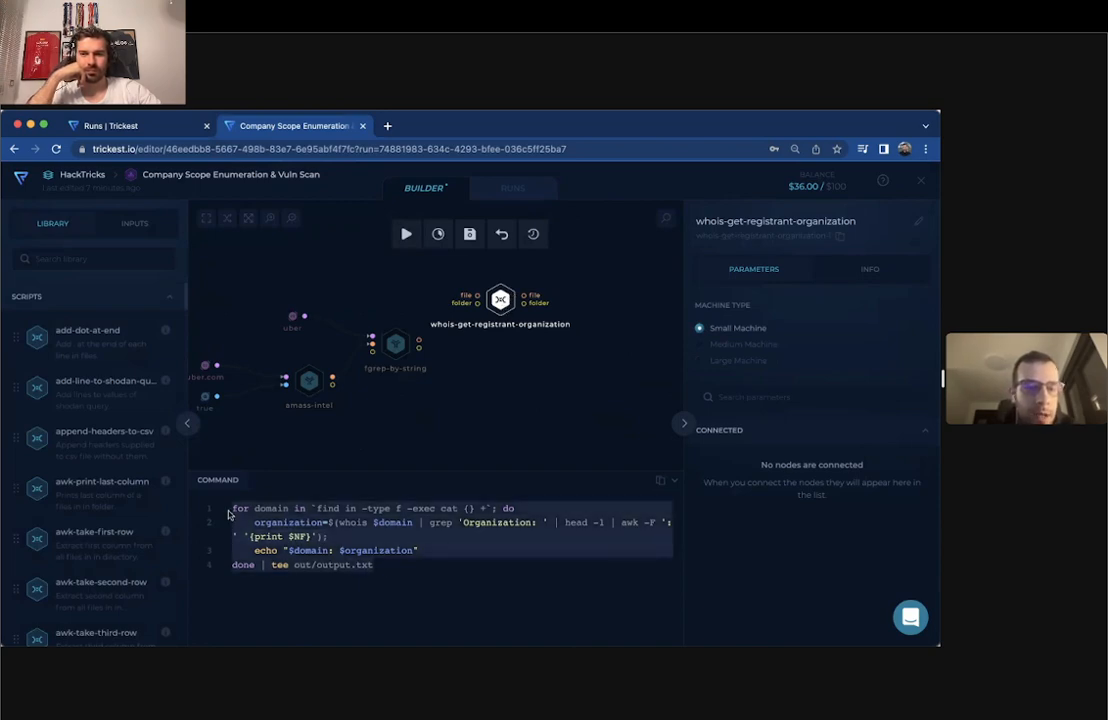
- Search the library for custom-sc and add a custom-script node below whois-get-registrant-organization
click(97, 258)
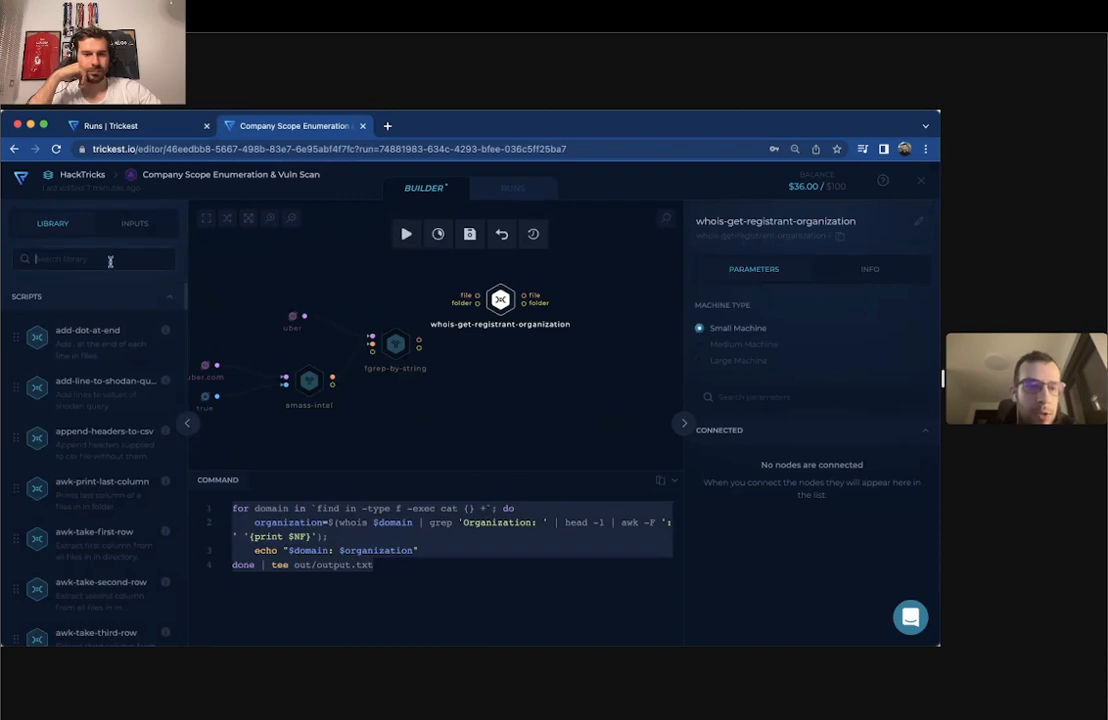
text(custom)
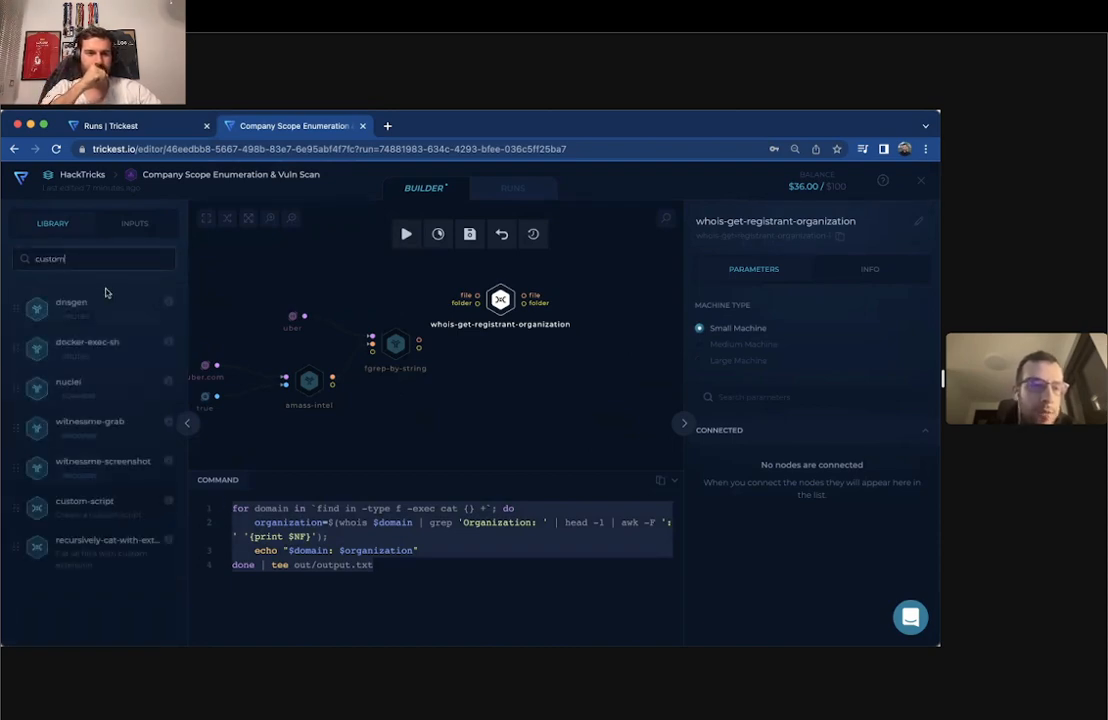
text(-sc)
drag(86, 314, 519, 383)
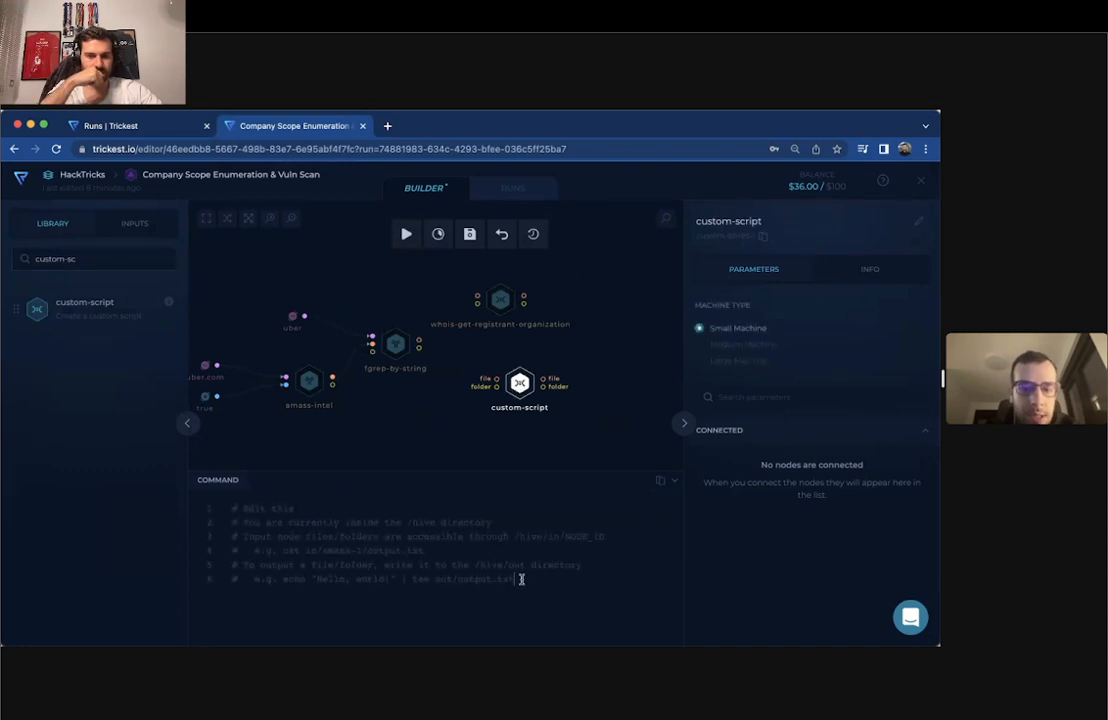
- Review the custom-script template's example input and output paths, then replace the template with echo "Test" > out/output.txt
drag(425, 549, 300, 545)
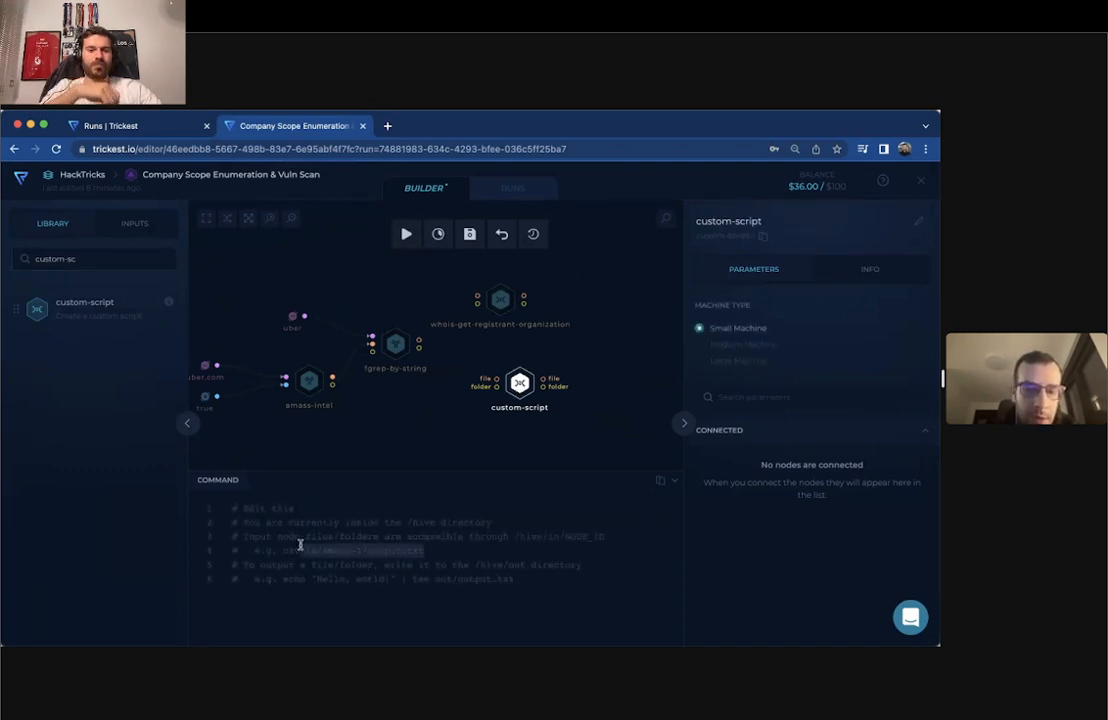
drag(515, 580, 433, 584)
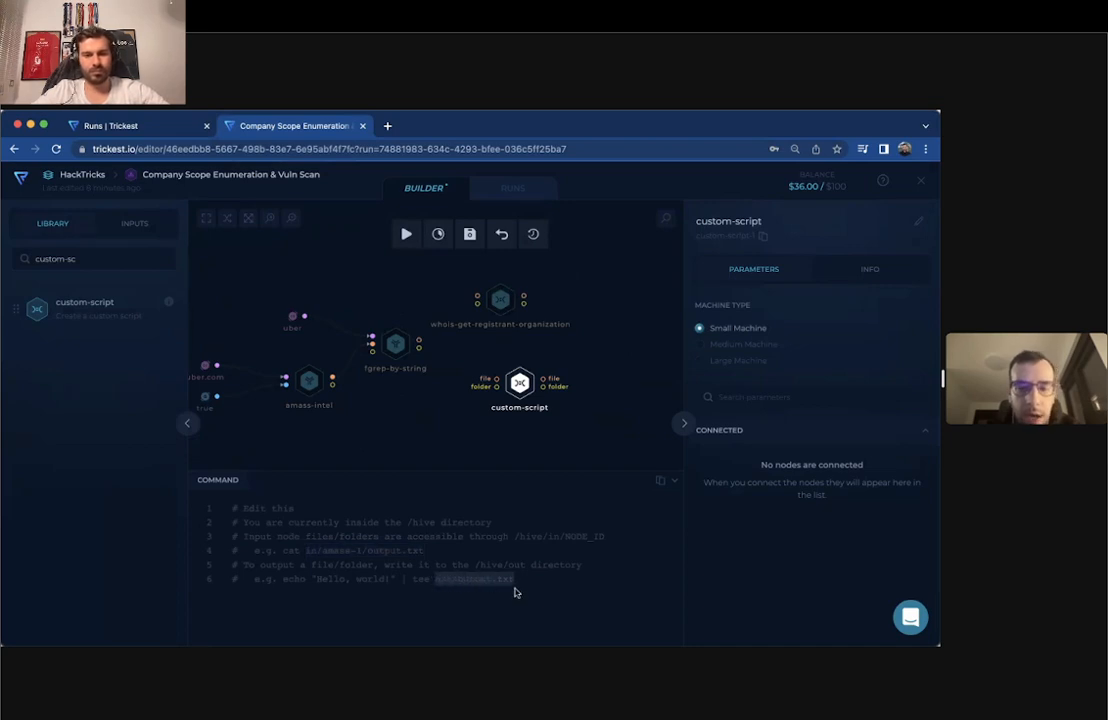
drag(527, 582, 218, 505)
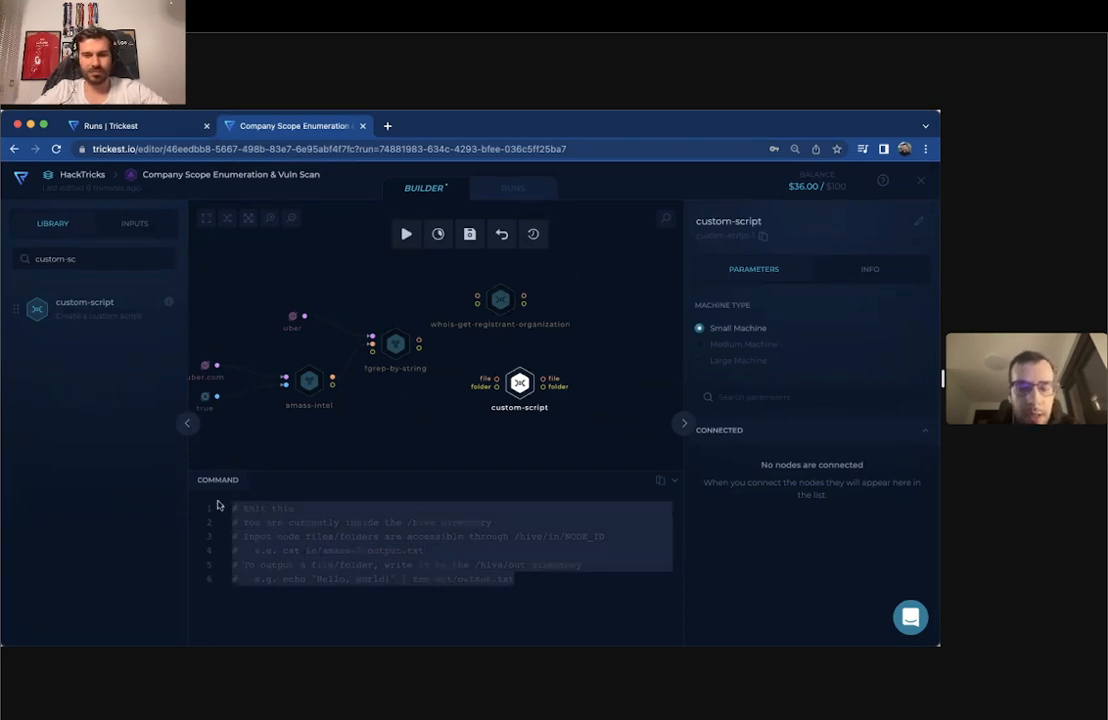
text(echo "Test")
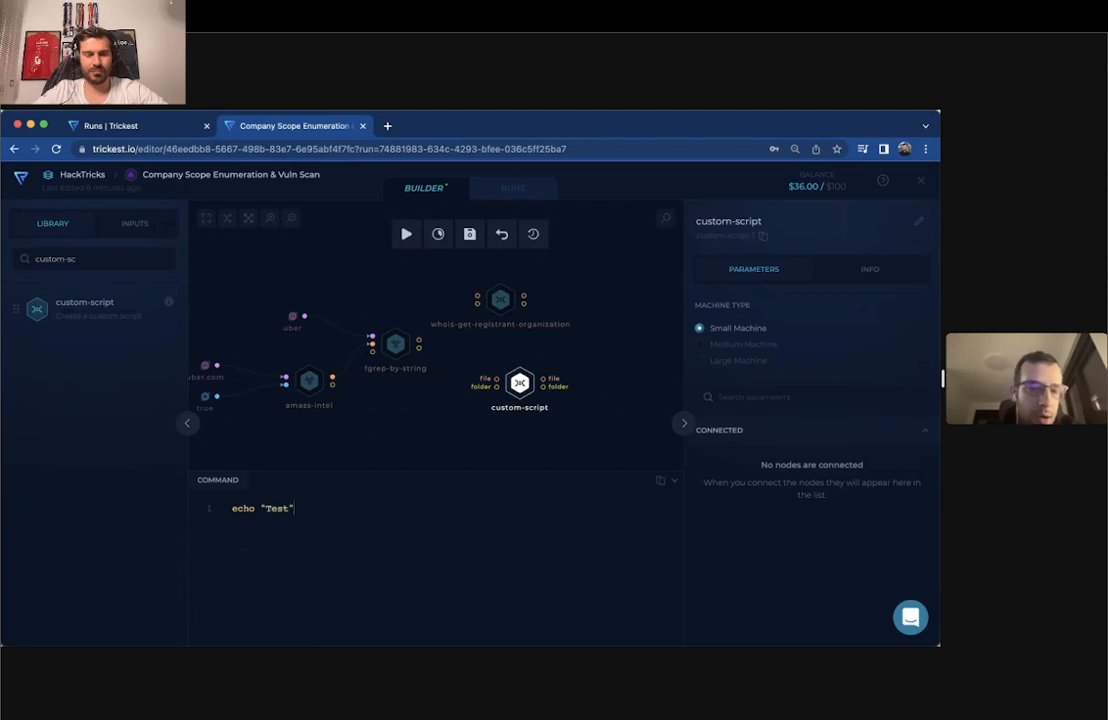
text( > out/output)
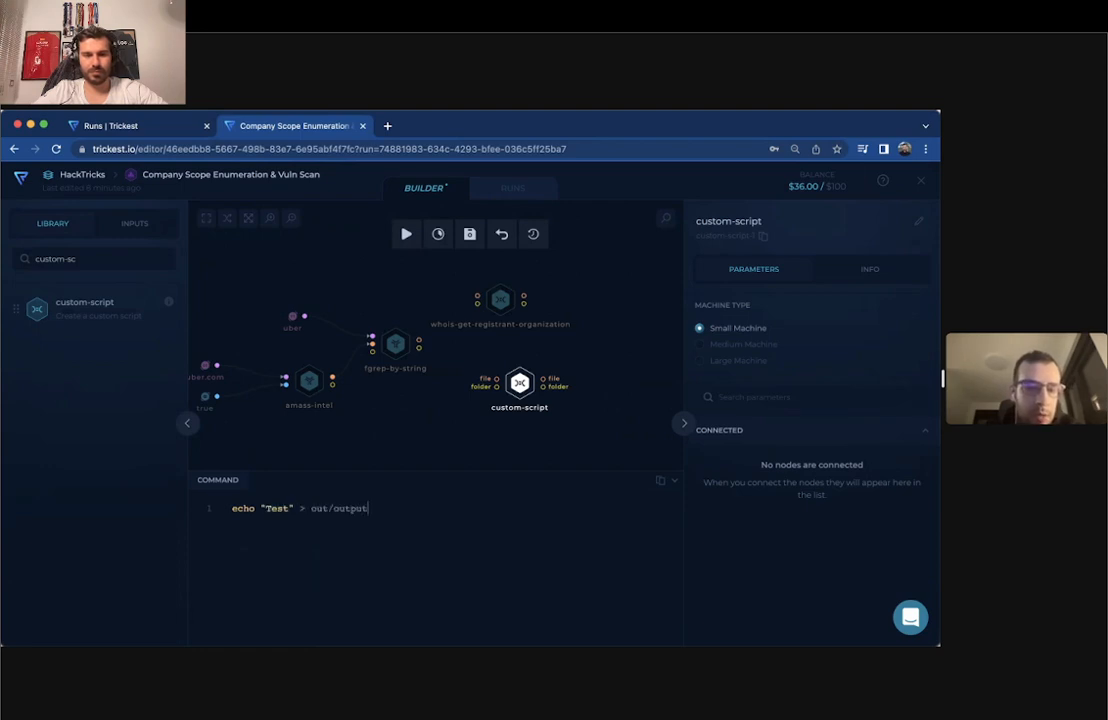
text(.txt)
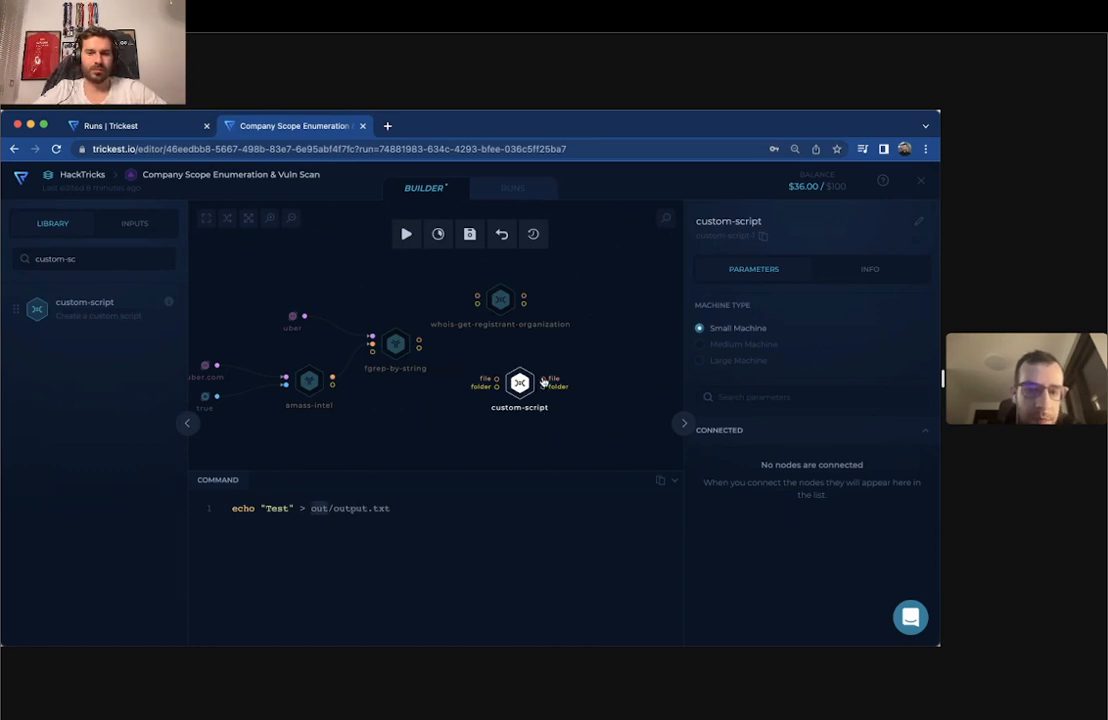
- Delete the custom-script node from the workflow
drag(543, 380, 600, 388)
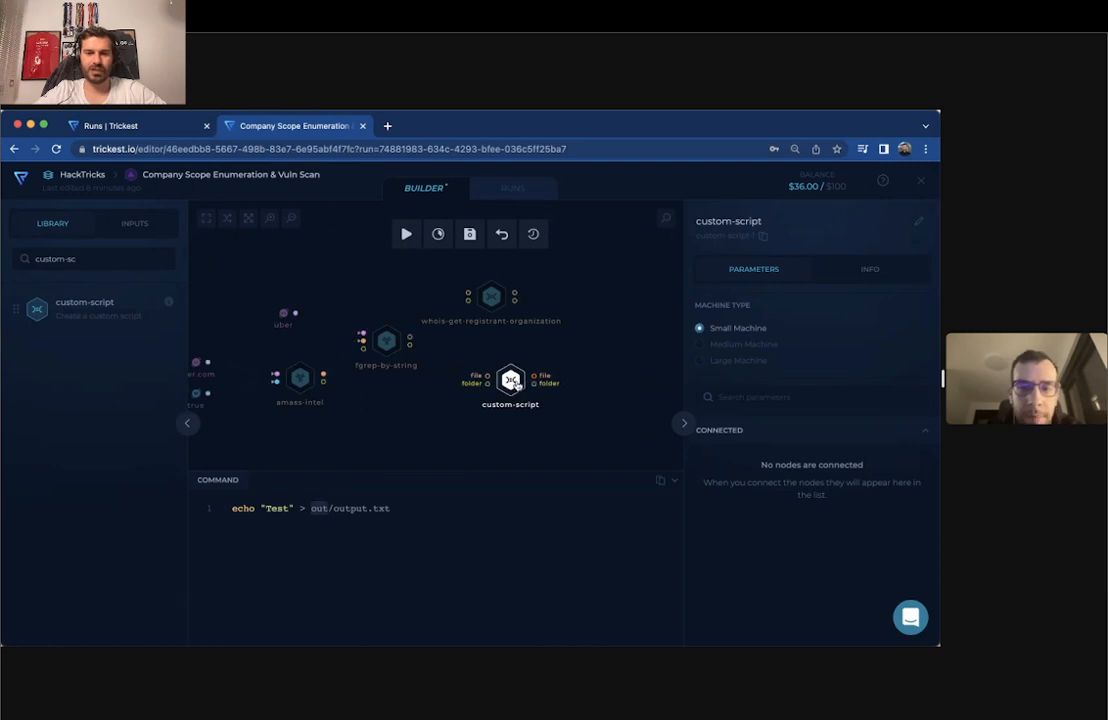
key(BackSpace)
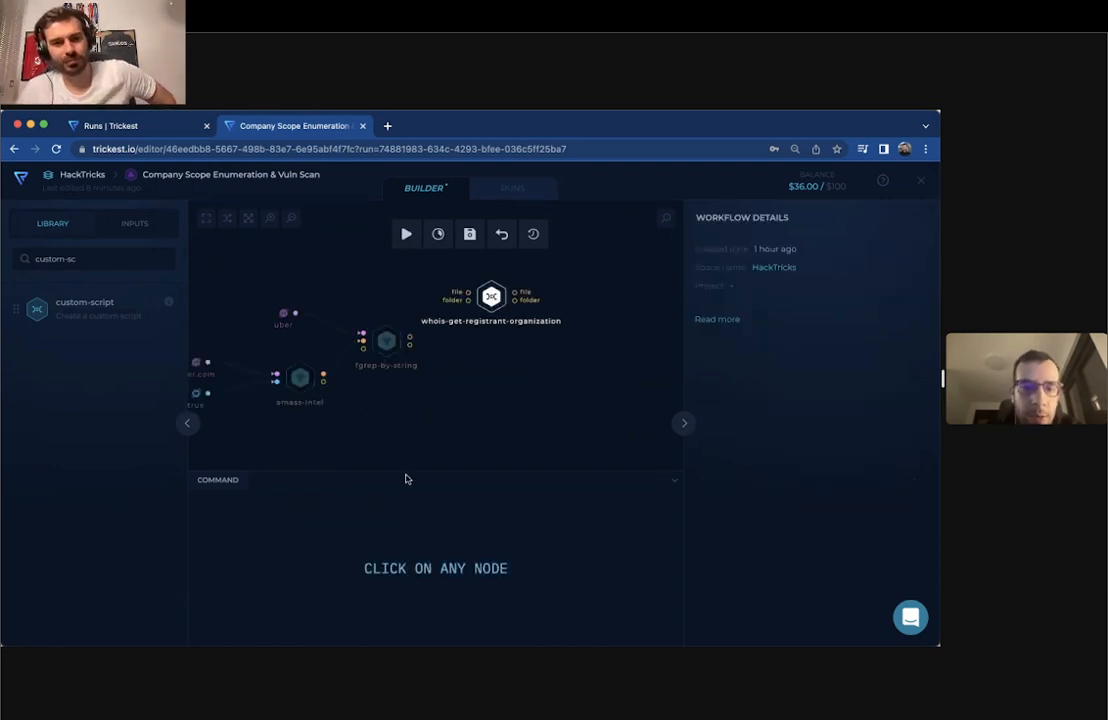
- Examine the domain loop, whois lookup, echo line and output path in the whois-get-registrant-organization script
click(493, 282)
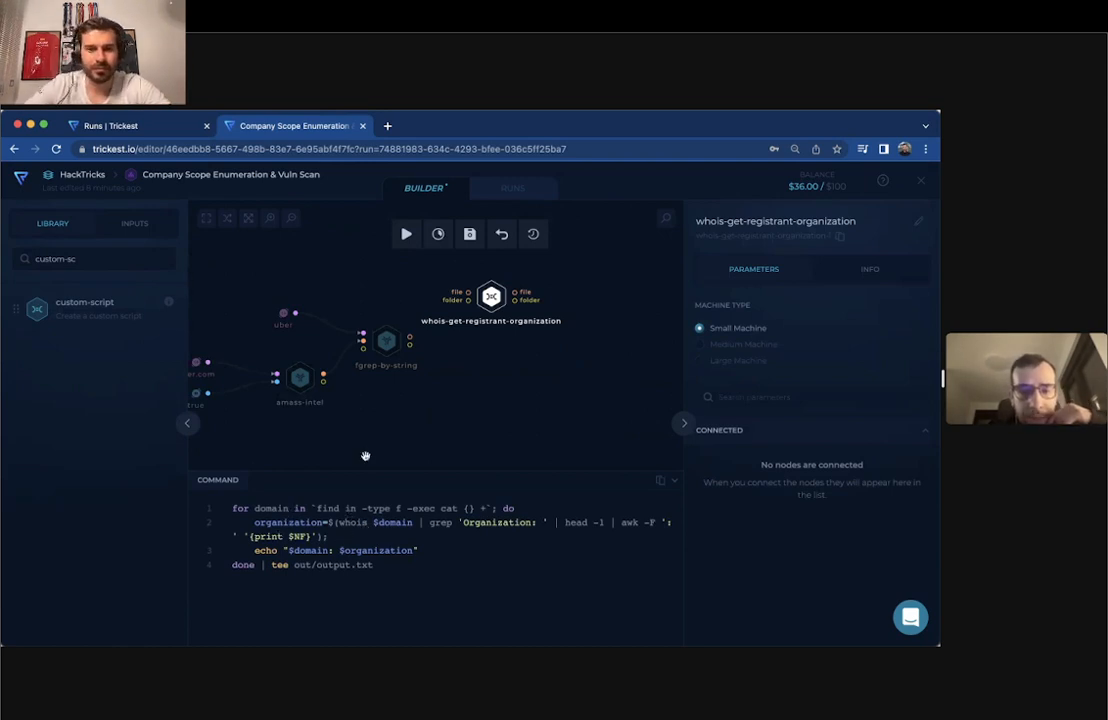
drag(316, 507, 485, 507)
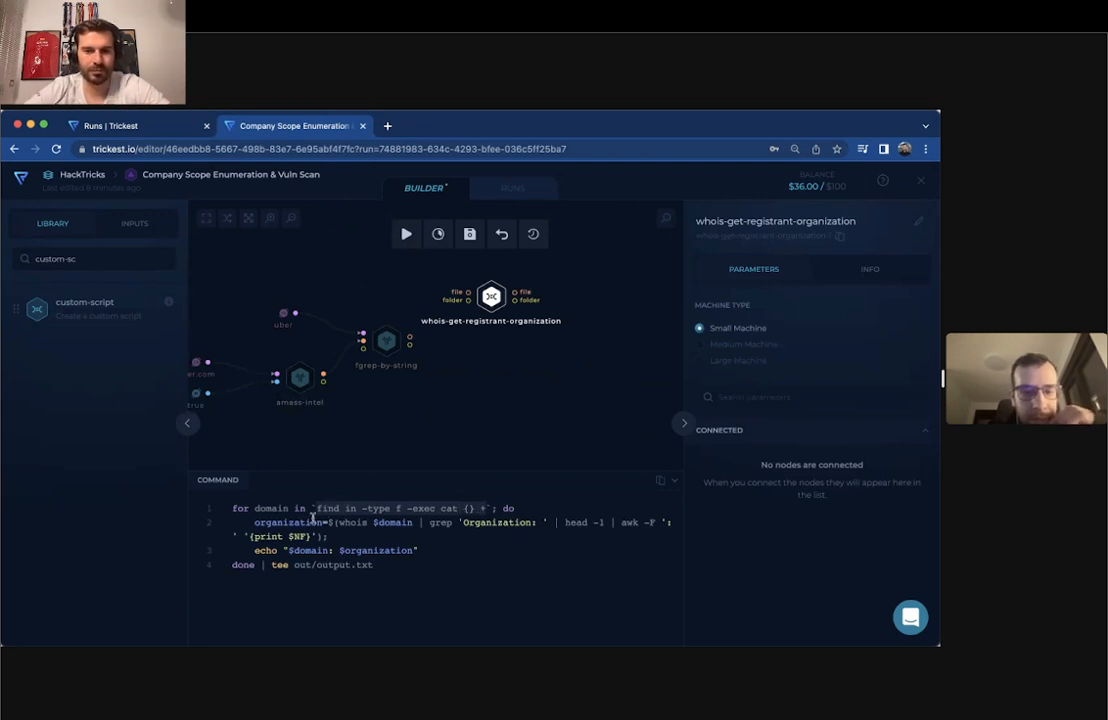
double_click(390, 522)
double_click(310, 550)
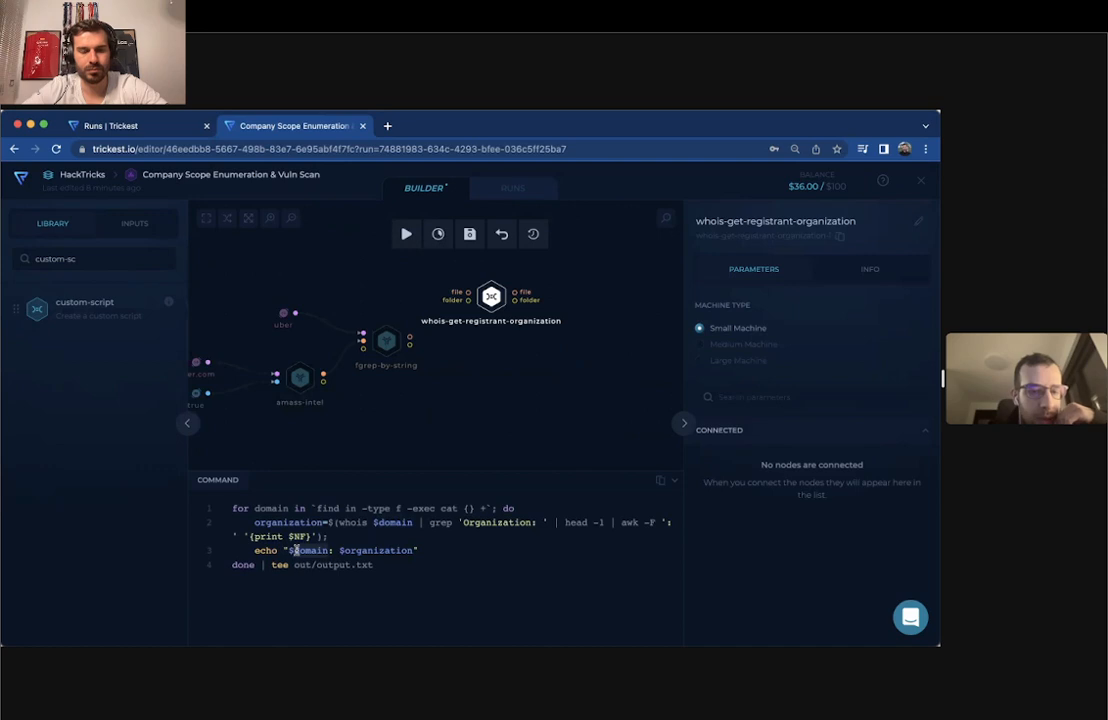
double_click(400, 550)
click(383, 564)
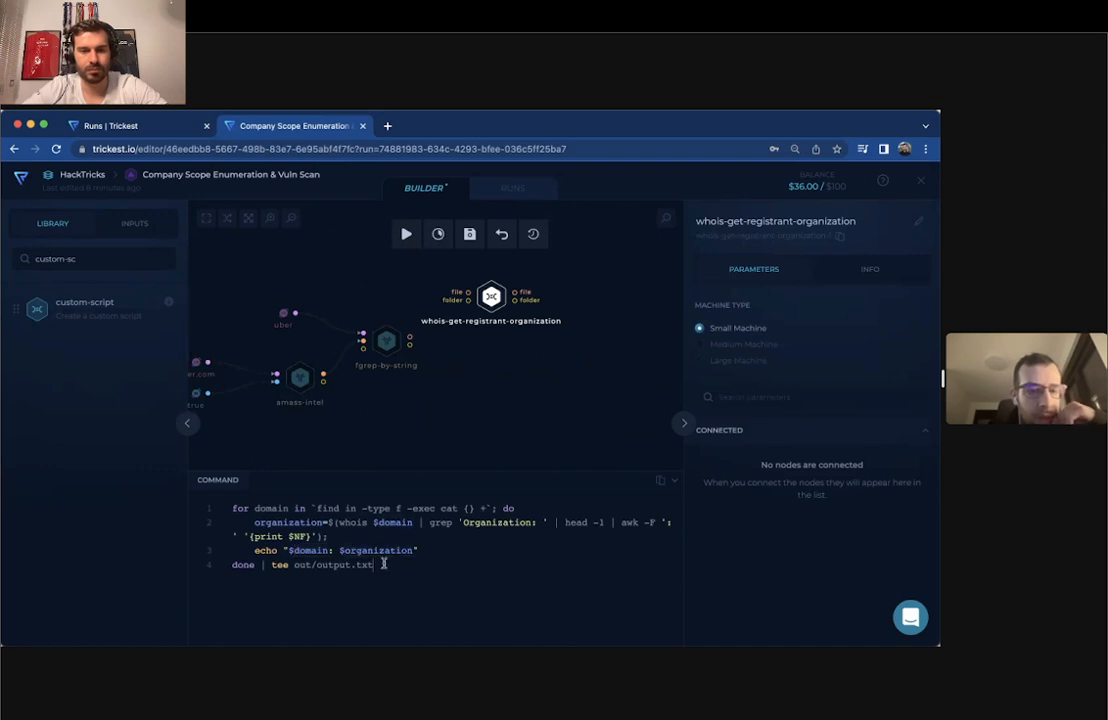
drag(294, 565, 389, 566)
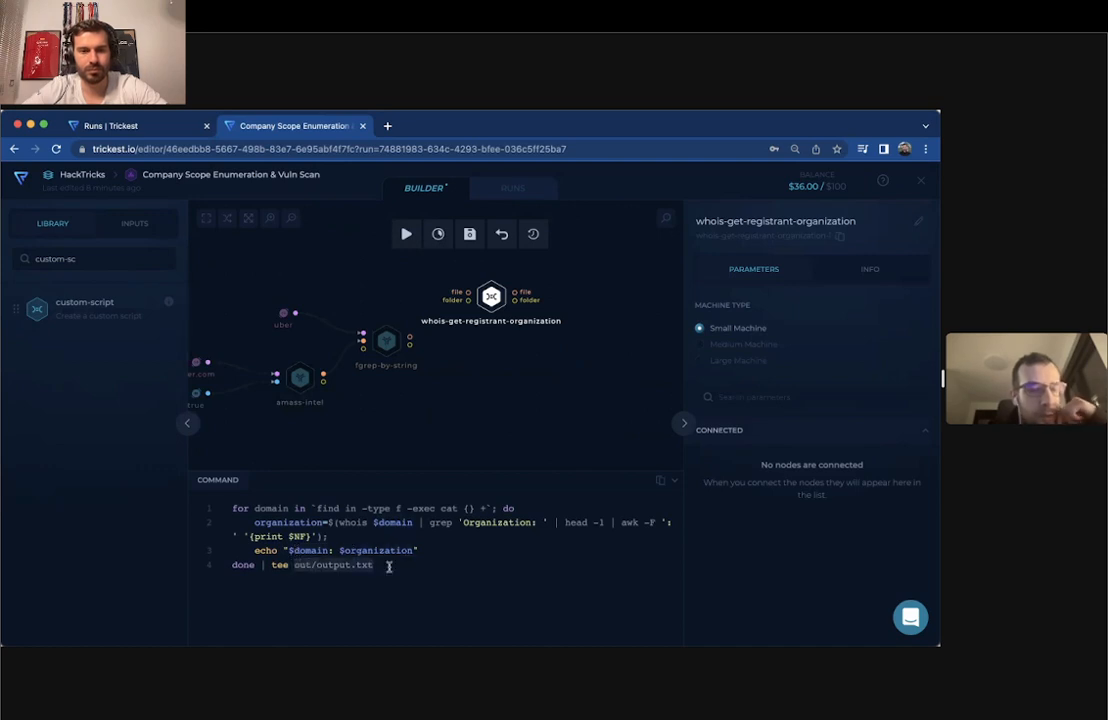
- Connect fgrep-by-string's file output to whois-get-registrant-organization's file input and set both nodes to Medium Machine
drag(410, 337, 468, 292)
click(388, 342)
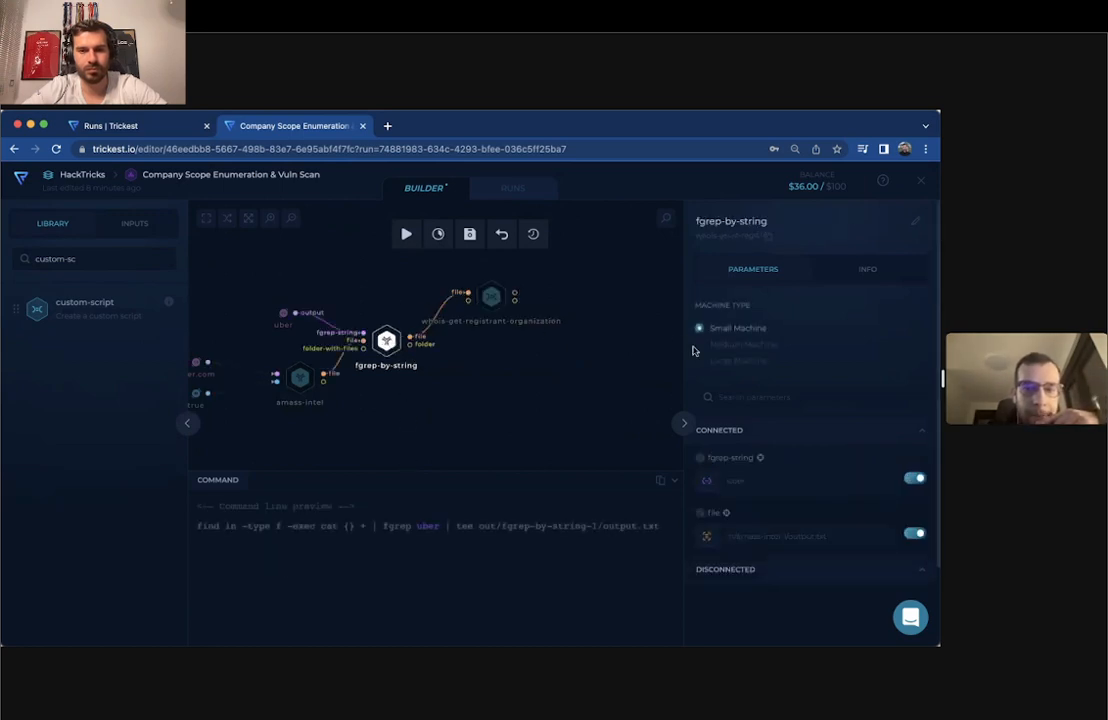
click(491, 296)
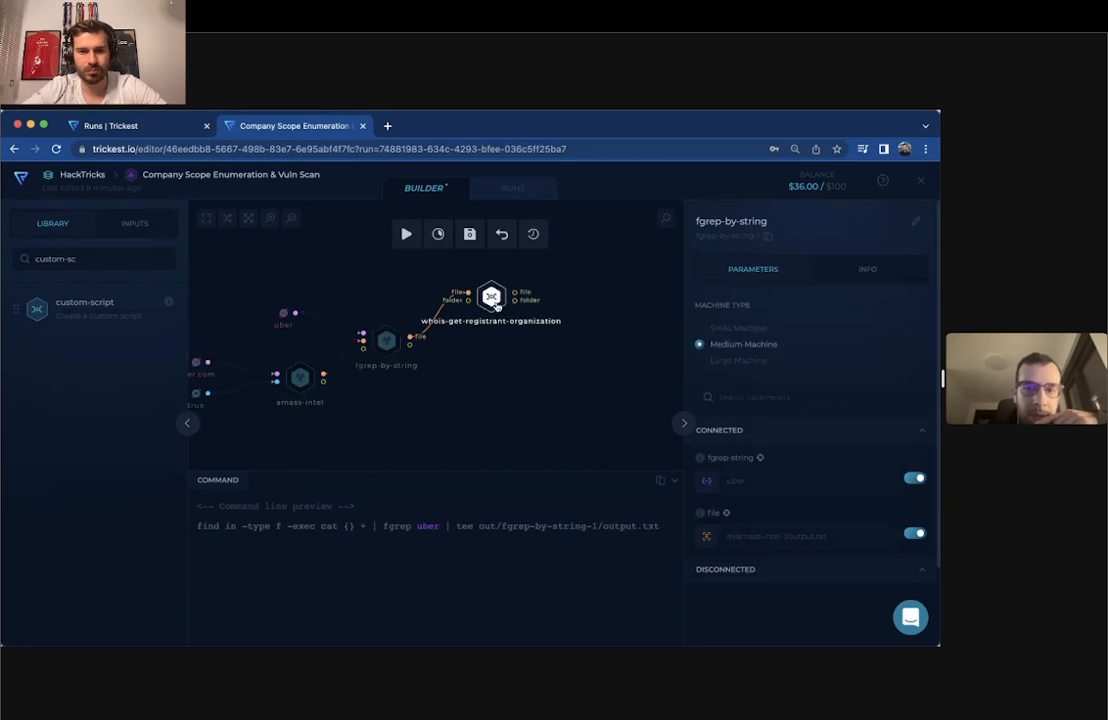
click(720, 345)
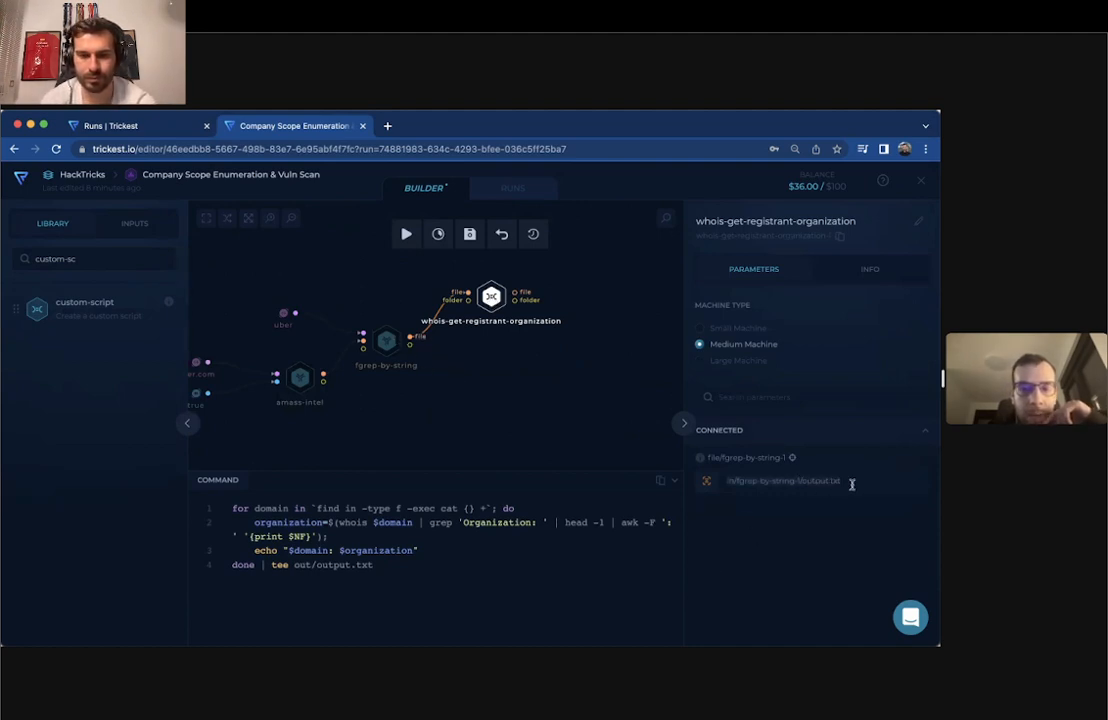
drag(488, 508, 316, 506)
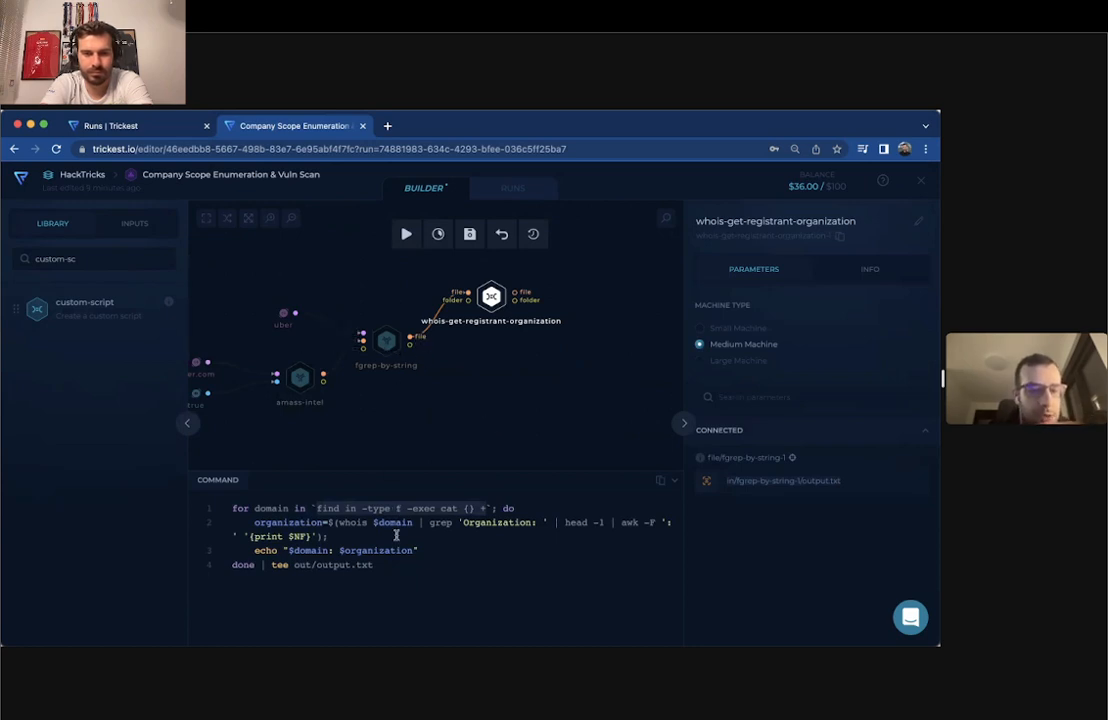
- Rearrange the workflow nodes with auto layout and save the workflow
scroll(460, 385, down, 2)
click(460, 385)
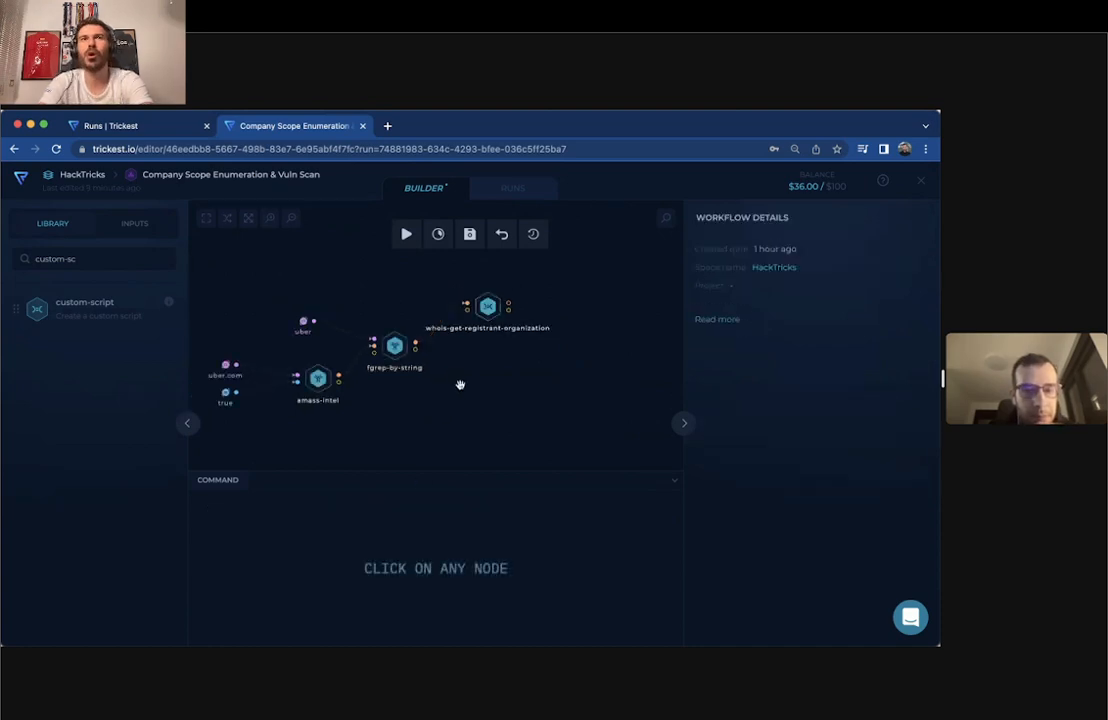
scroll(460, 385, down, 2)
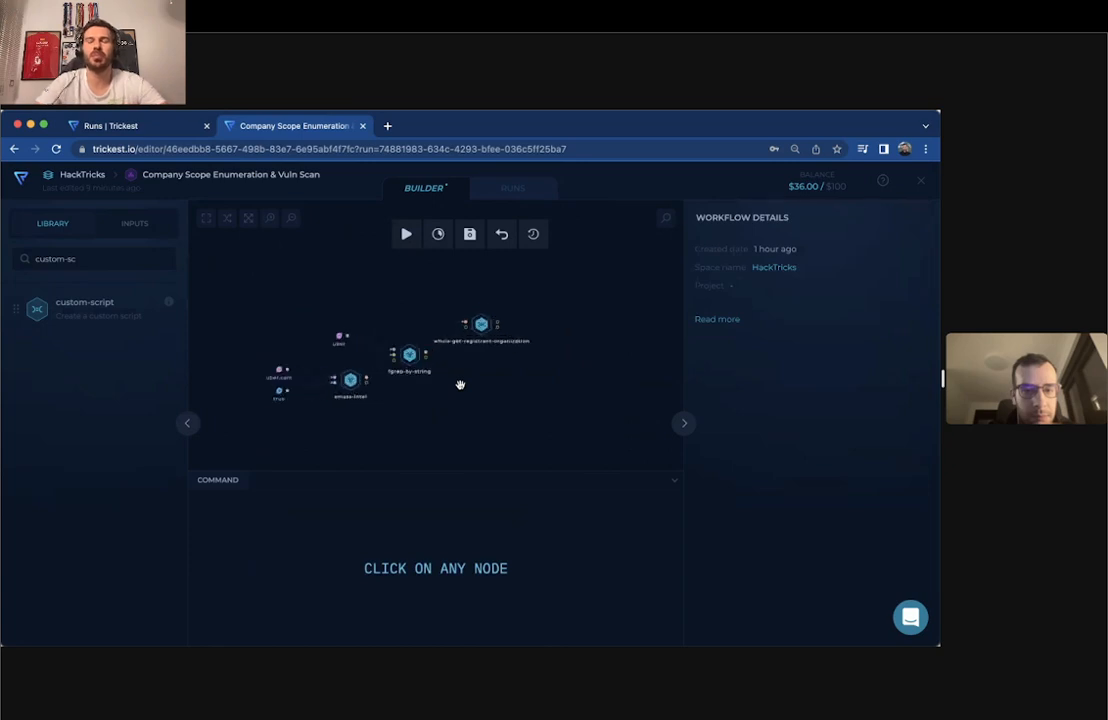
click(229, 221)
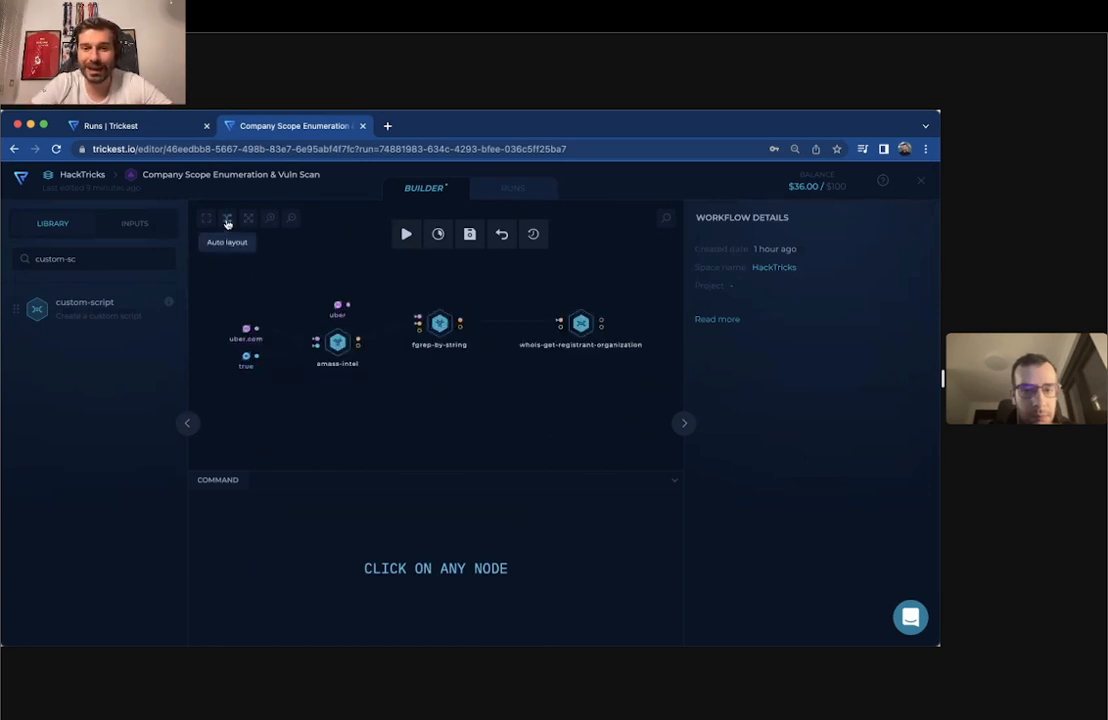
click(580, 324)
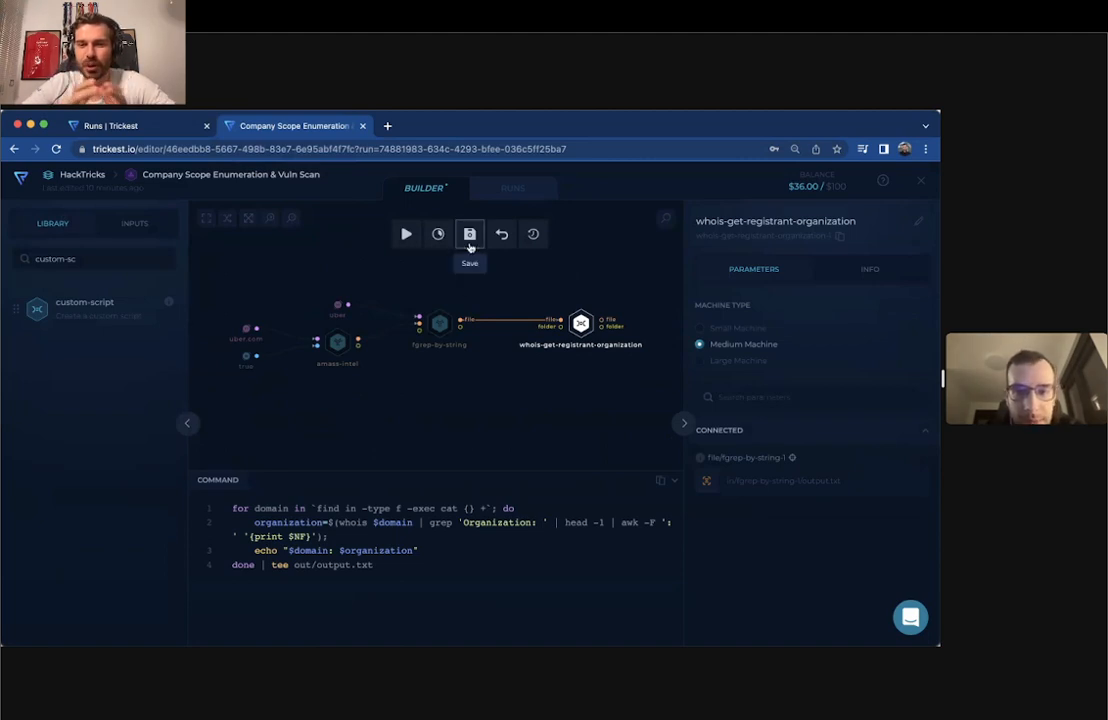
click(469, 236)
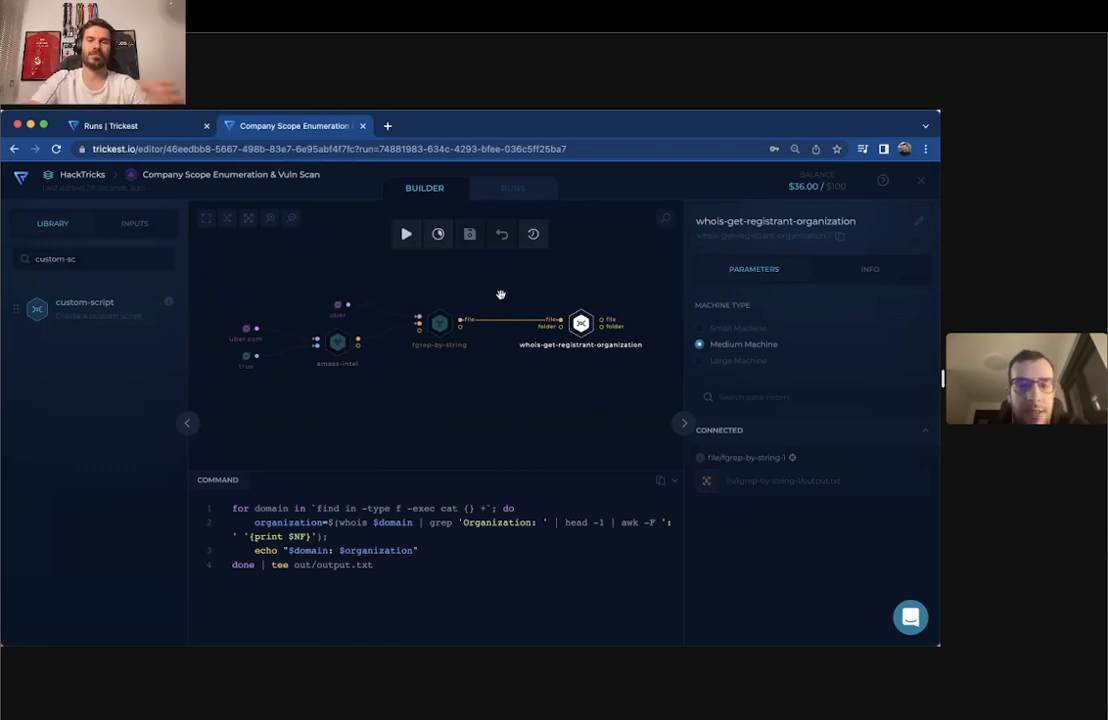
- Execute the workflow on one medium machine and show the list of runs
click(405, 235)
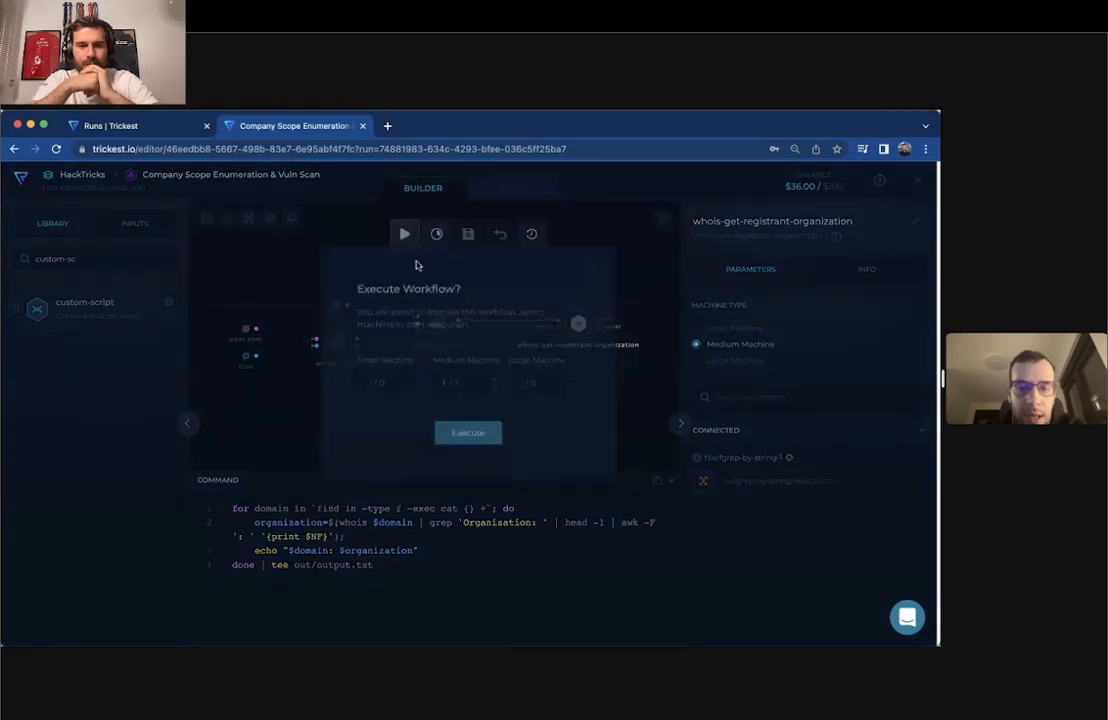
click(470, 410)
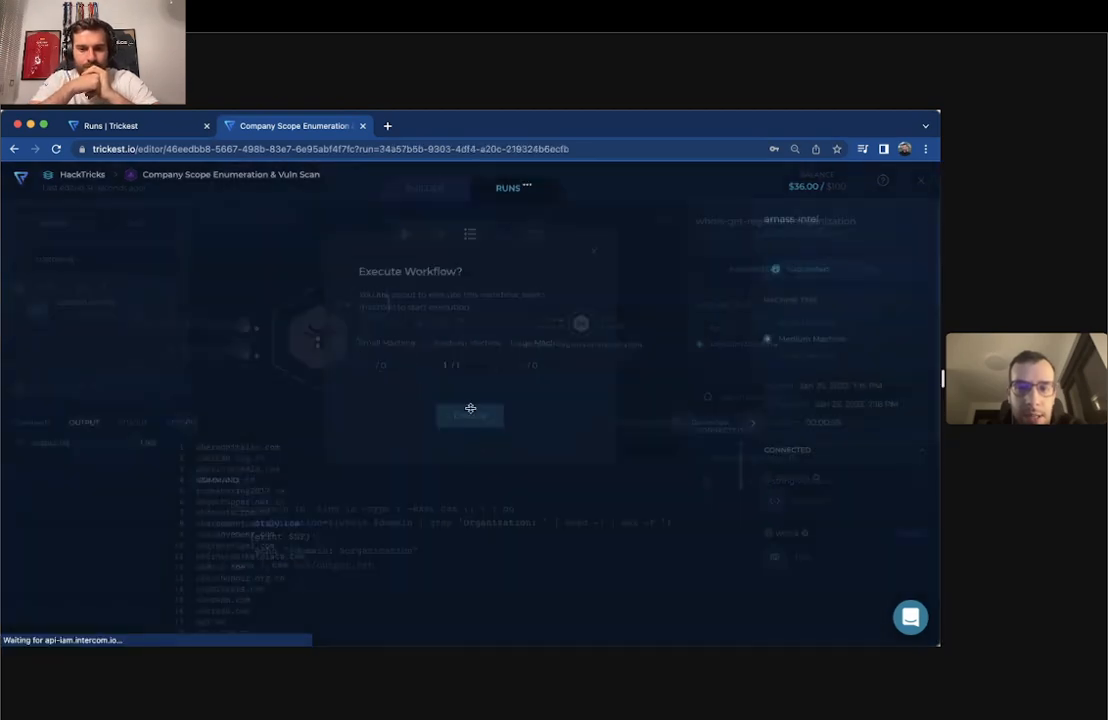
click(733, 432)
- Look over the full node chain in the builder with the node details collapsed, then return to the new run
click(446, 195)
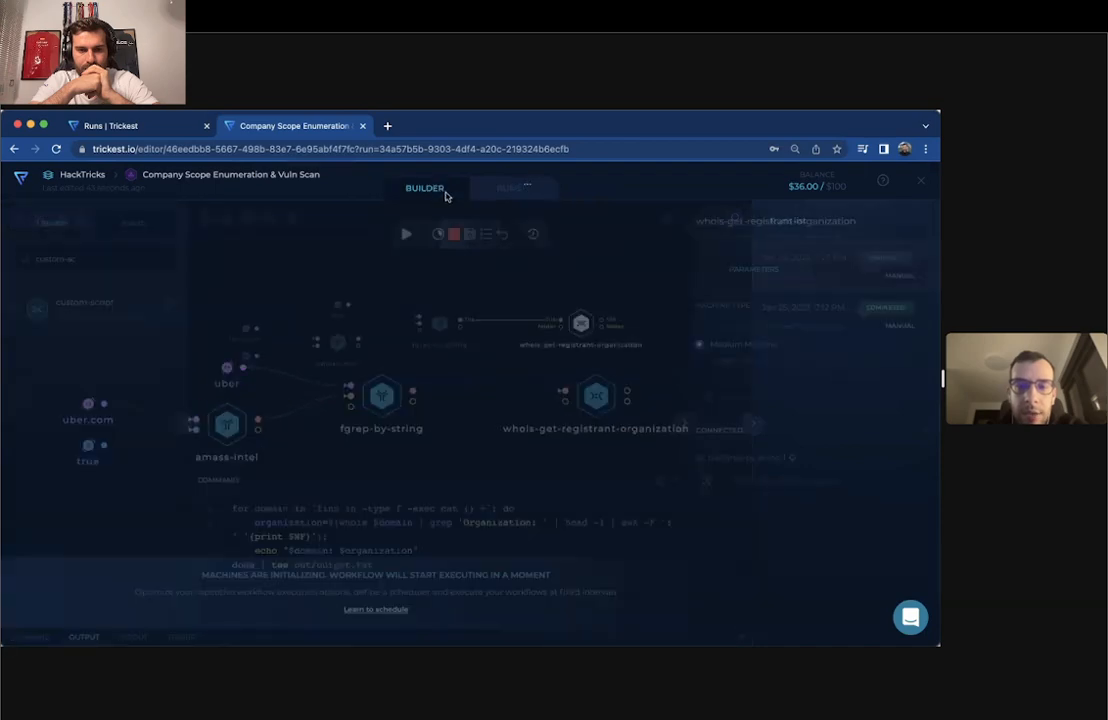
click(753, 424)
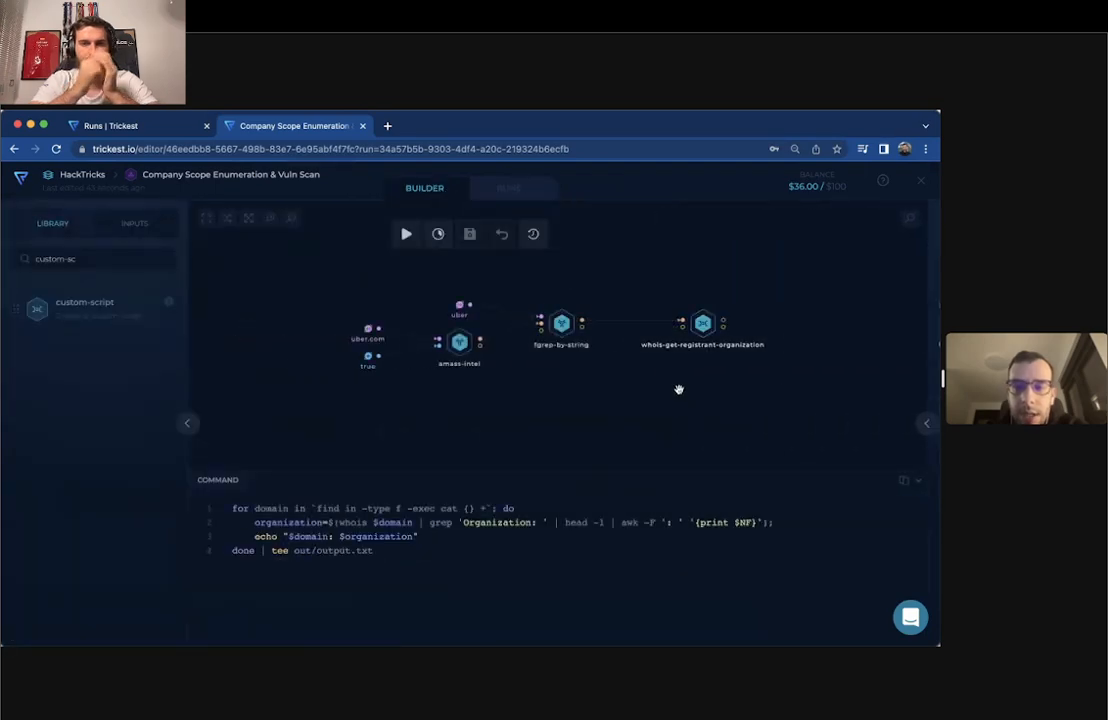
drag(678, 389, 581, 413)
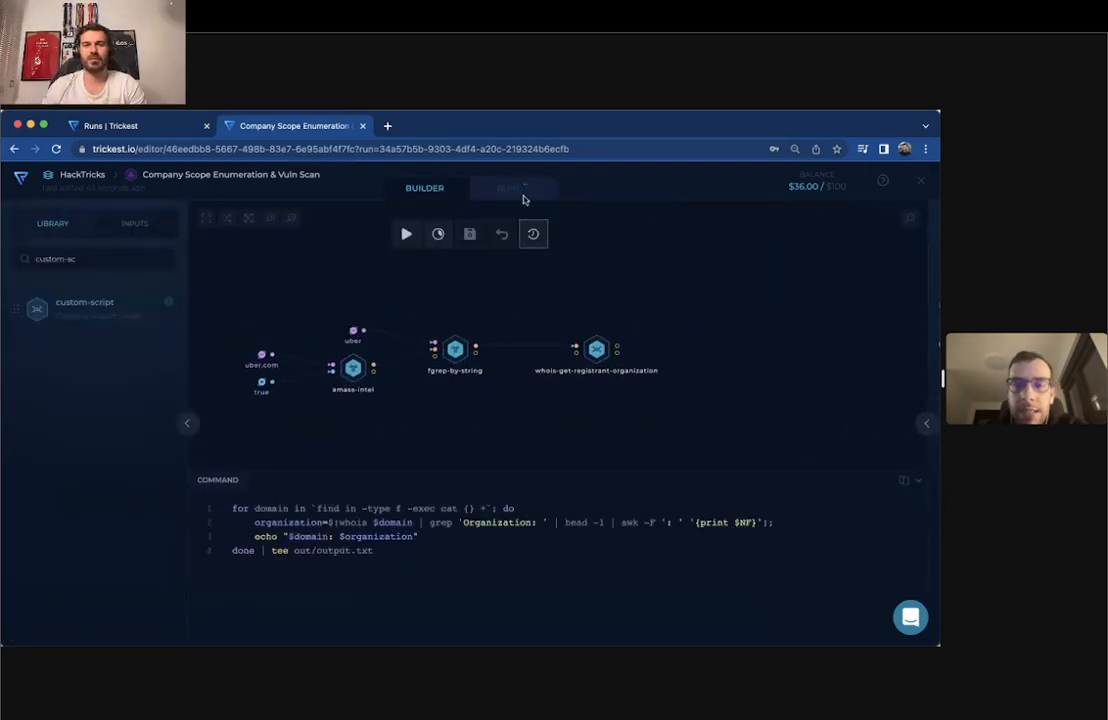
click(523, 195)
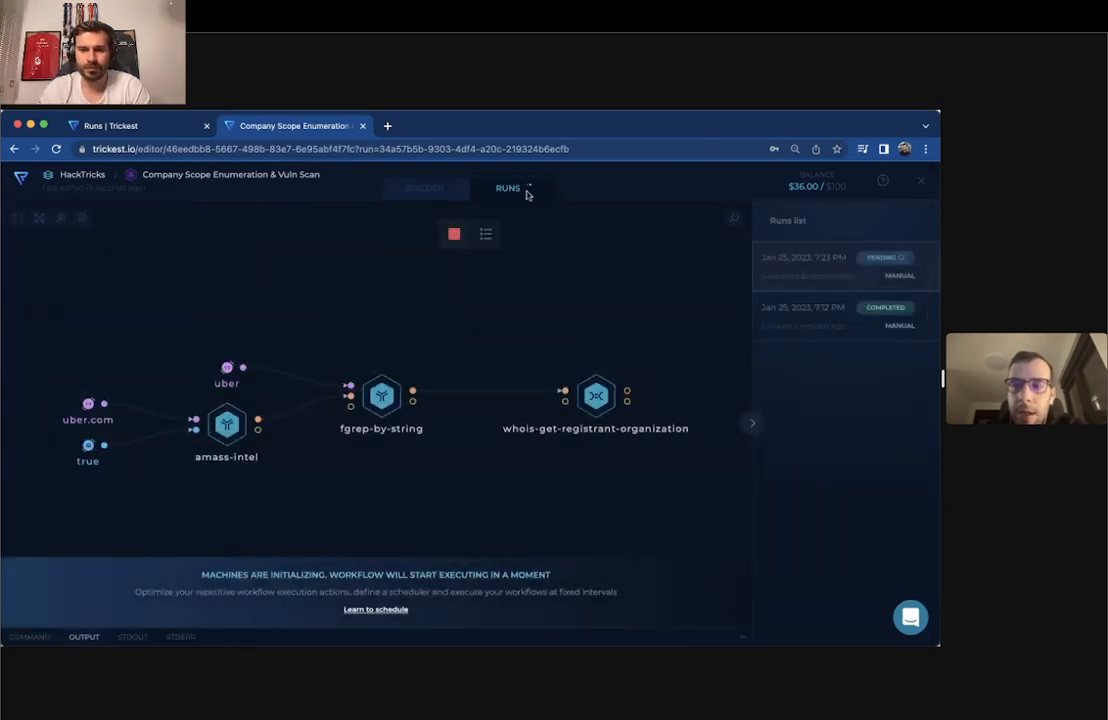
click(424, 188)
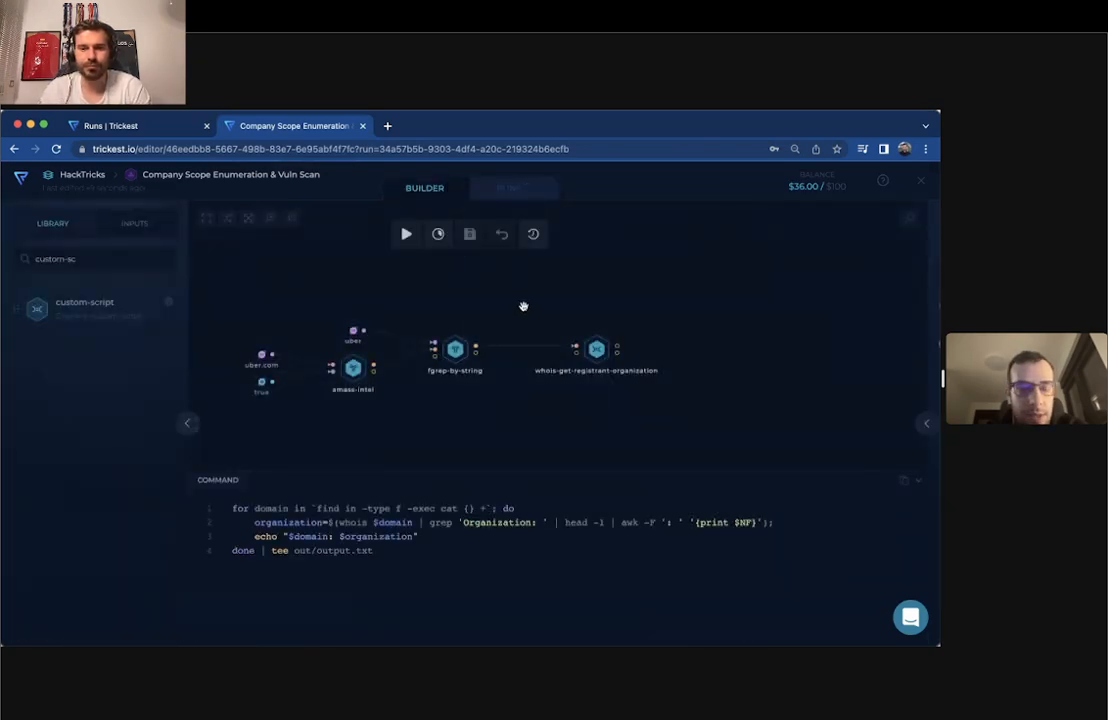
drag(523, 306, 441, 313)
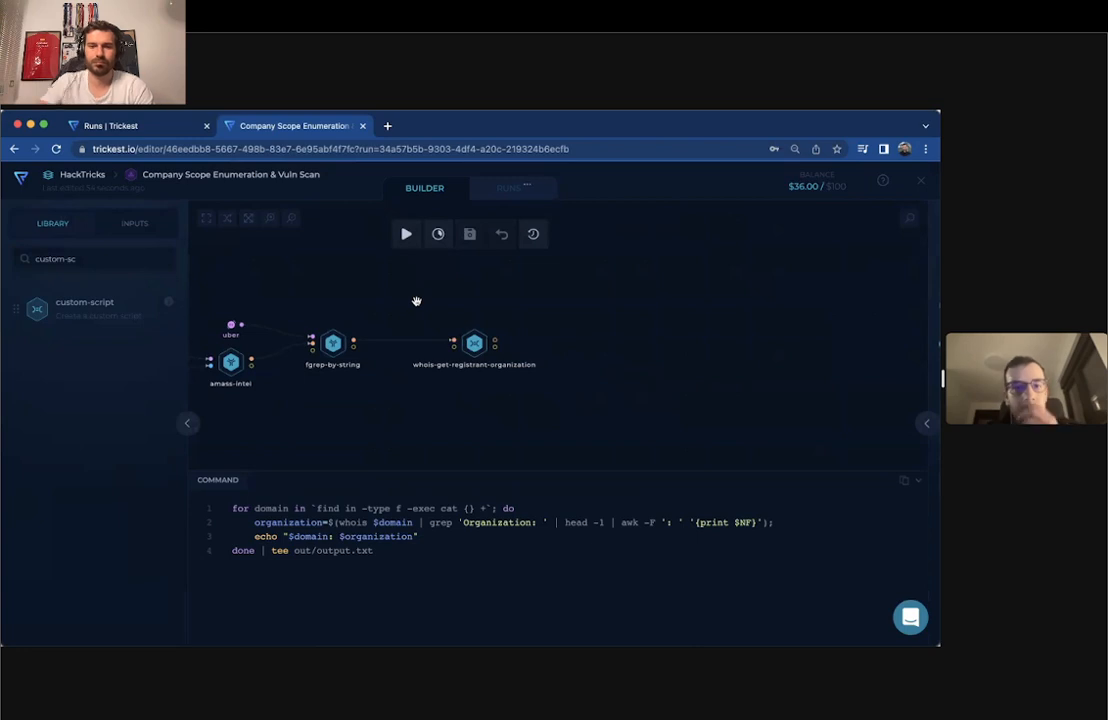
drag(417, 299, 389, 290)
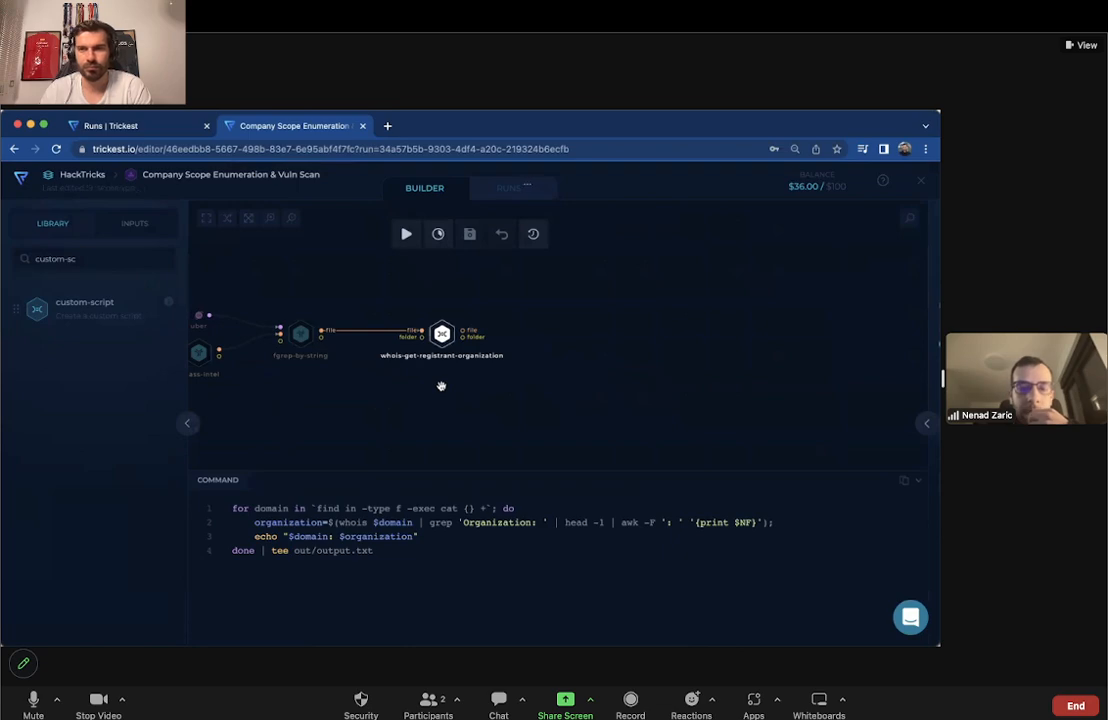
click(508, 191)
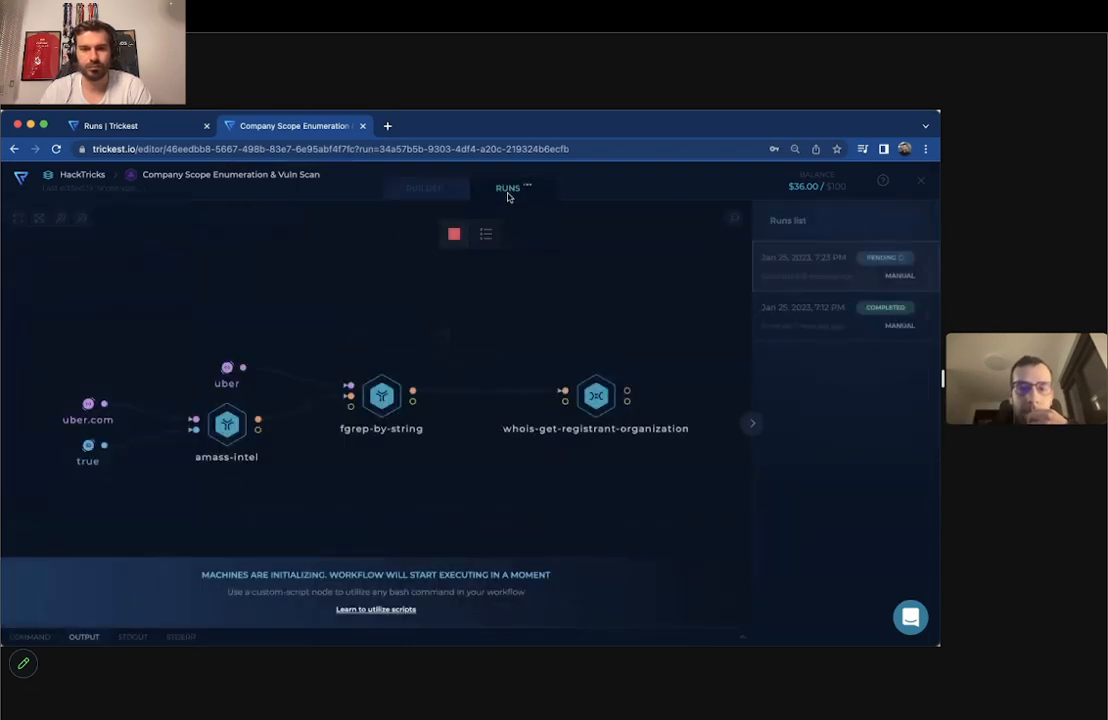
- Add the sample output line "uber.com: Uber Technologies, Inc." below the script of the whois-get-registrant-organization node in the builder
click(441, 192)
drag(442, 333, 427, 319)
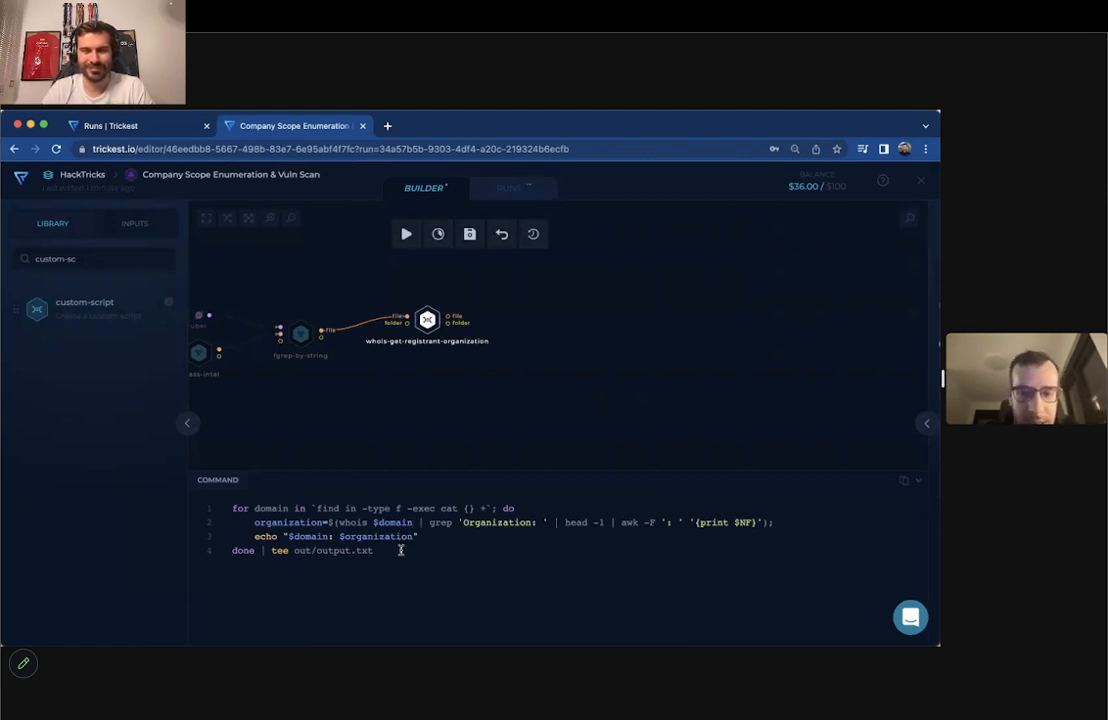
key(Return)
key(Return)
key(BackSpace)
key(BackSpace)
click(411, 552)
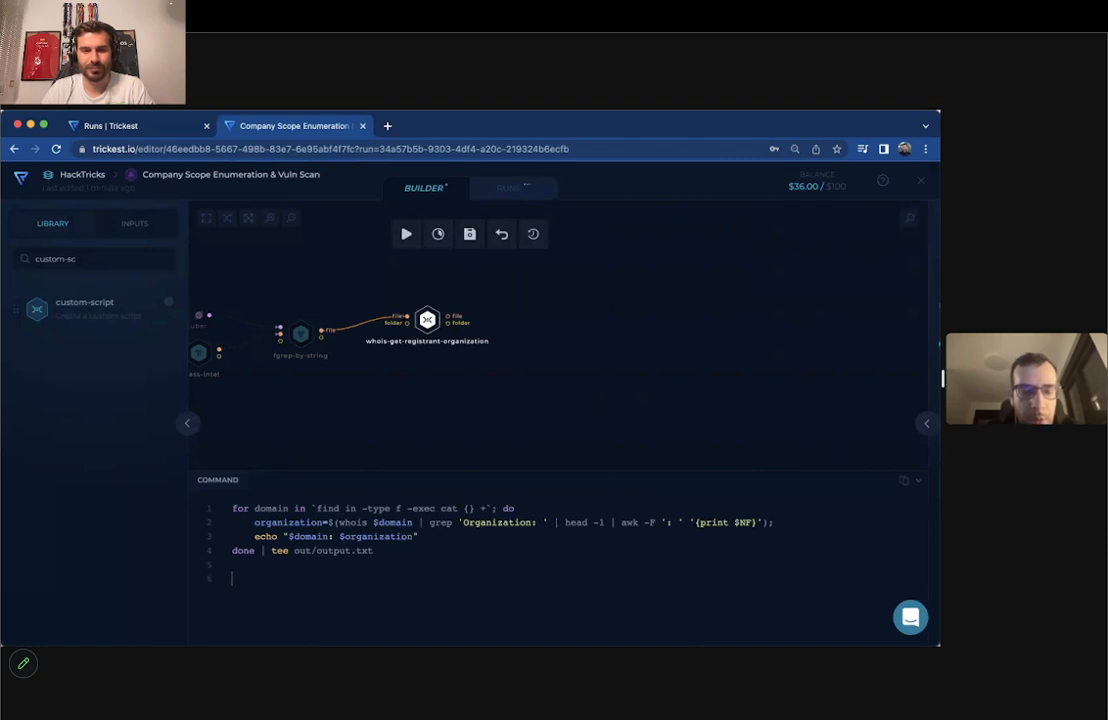
text(uber.com:)
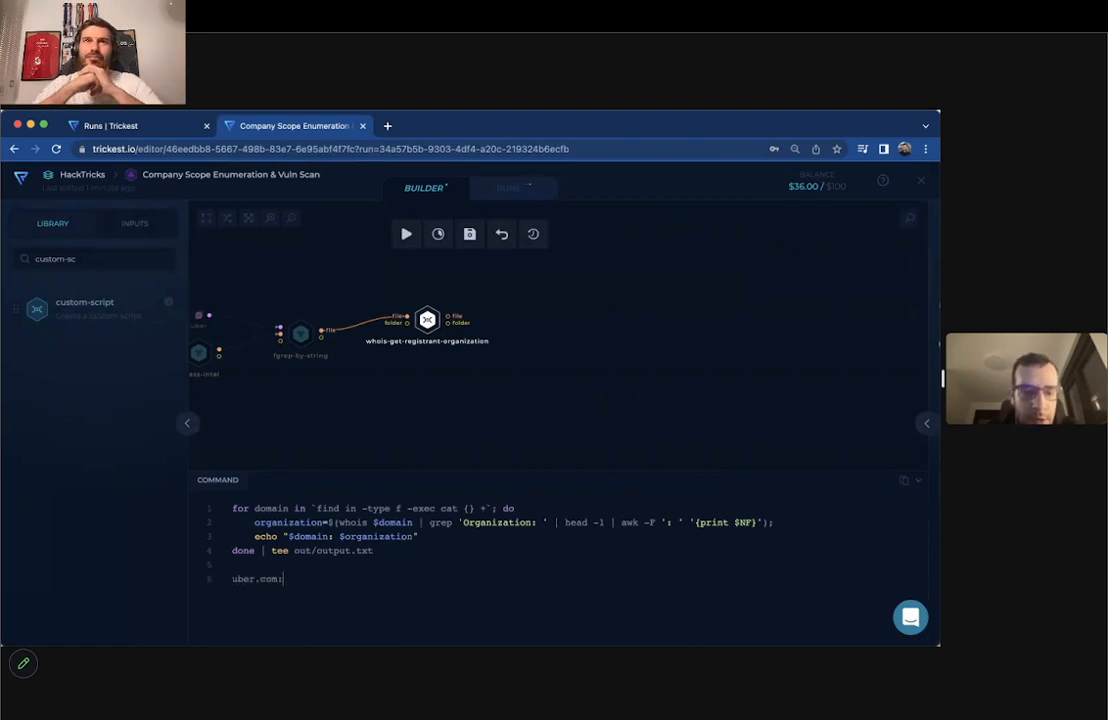
text( UberTec)
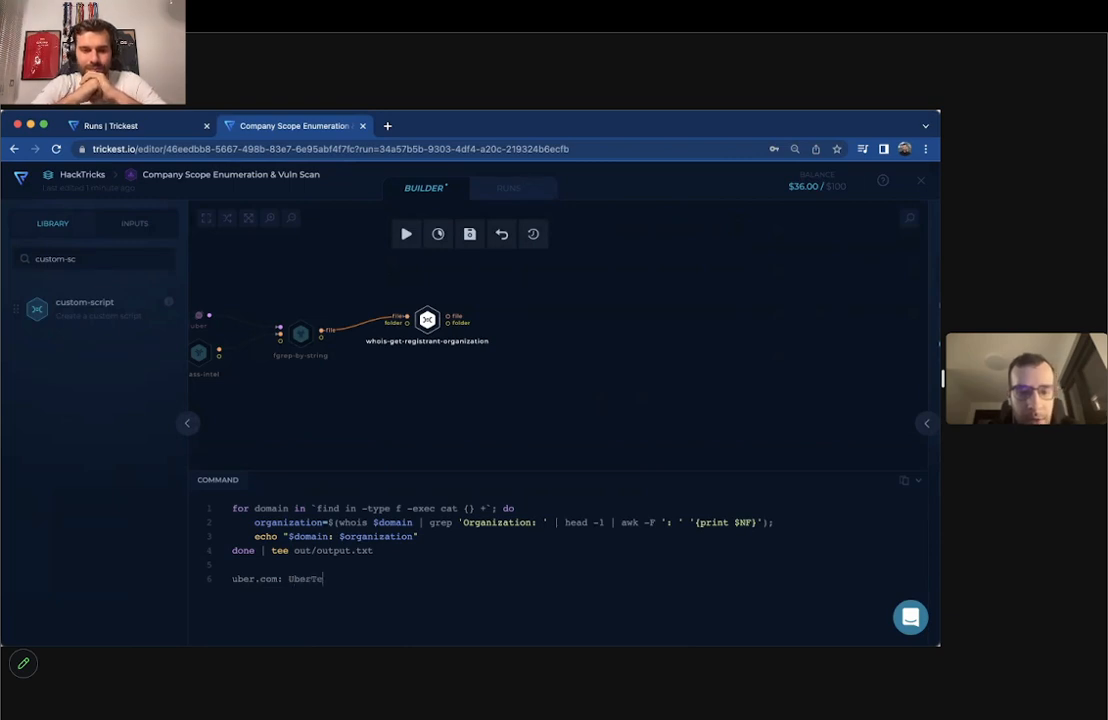
key(BackSpace)
key(BackSpace)
key(BackSpace)
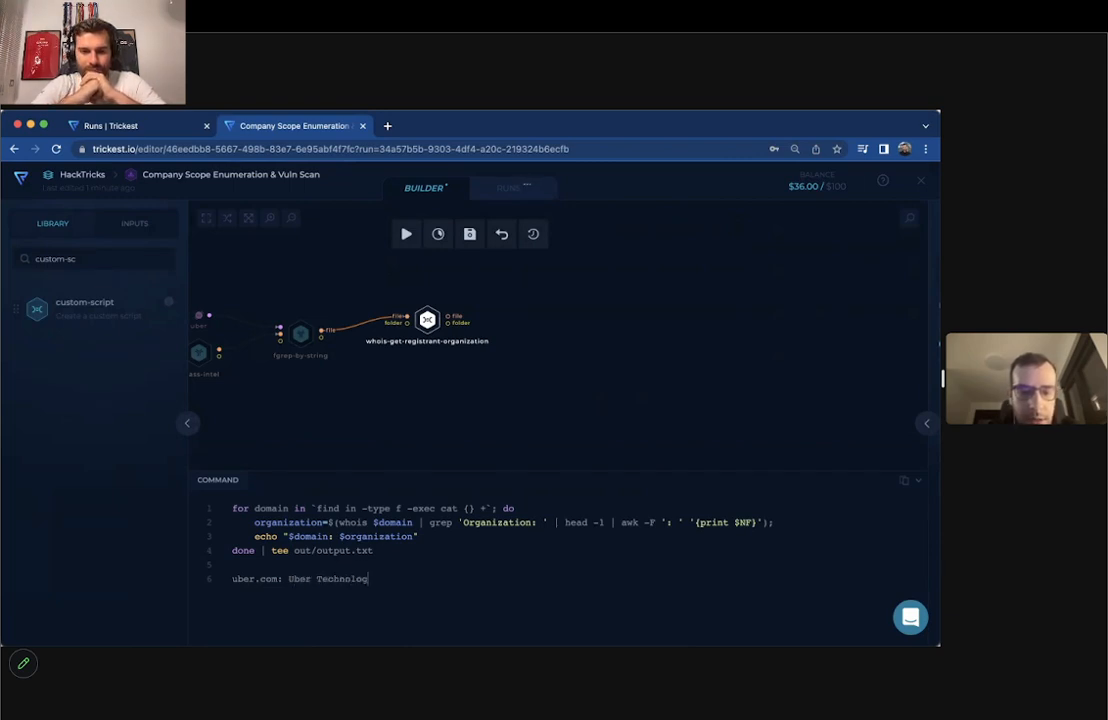
text(Technologies, INC)
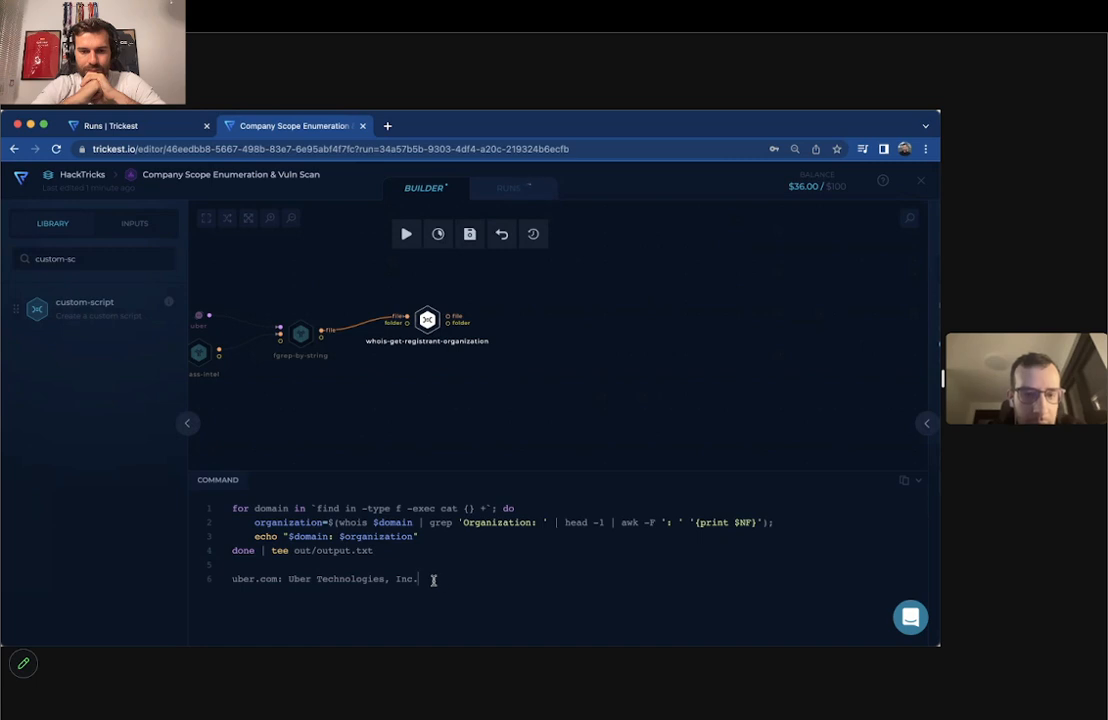
- Find fgrep in the library and add a second fgrep-by-string node beyond whois-get-registrant-organization
drag(461, 297, 407, 300)
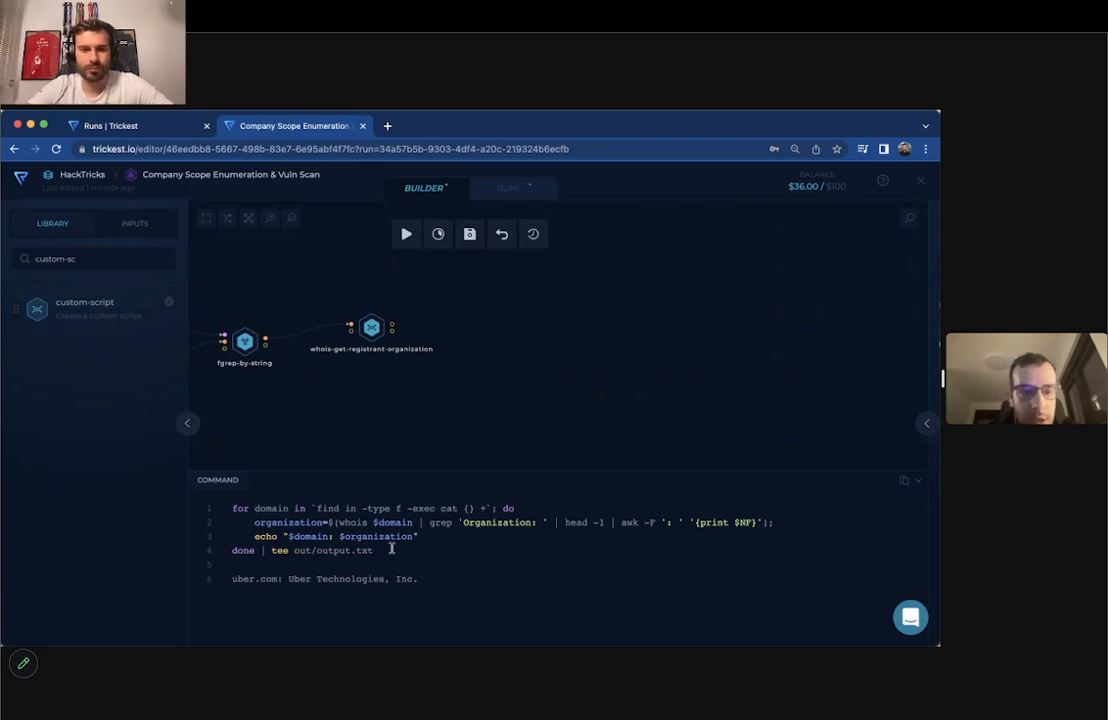
triple_click(153, 261)
text(fgrep)
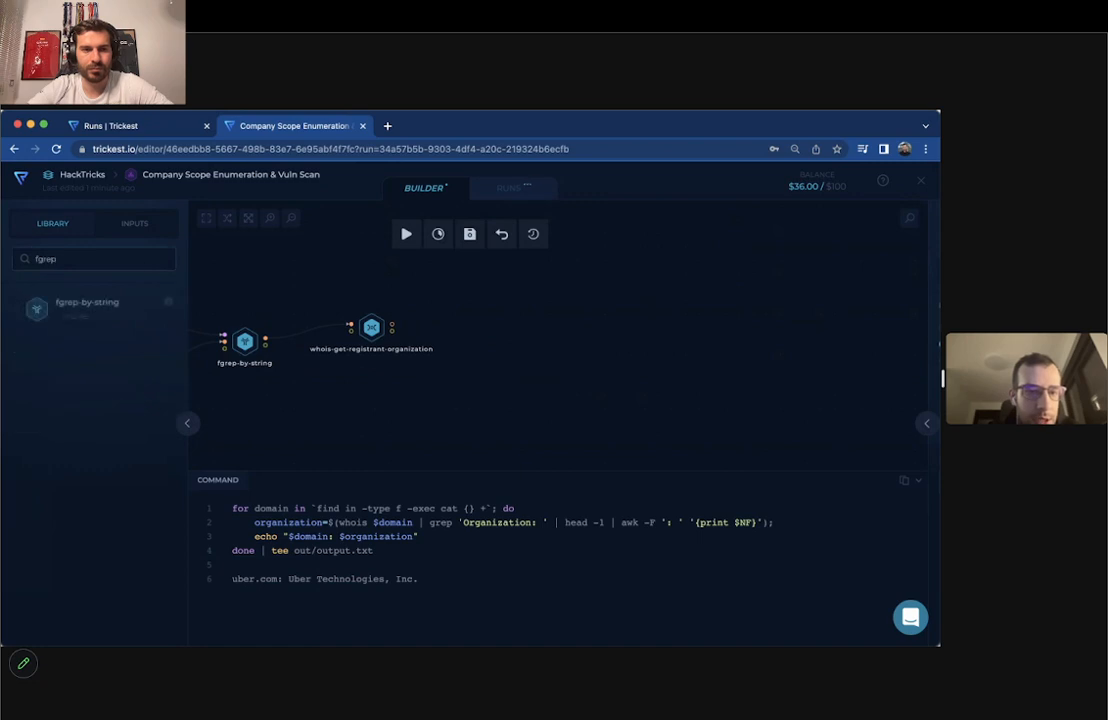
drag(111, 304, 460, 302)
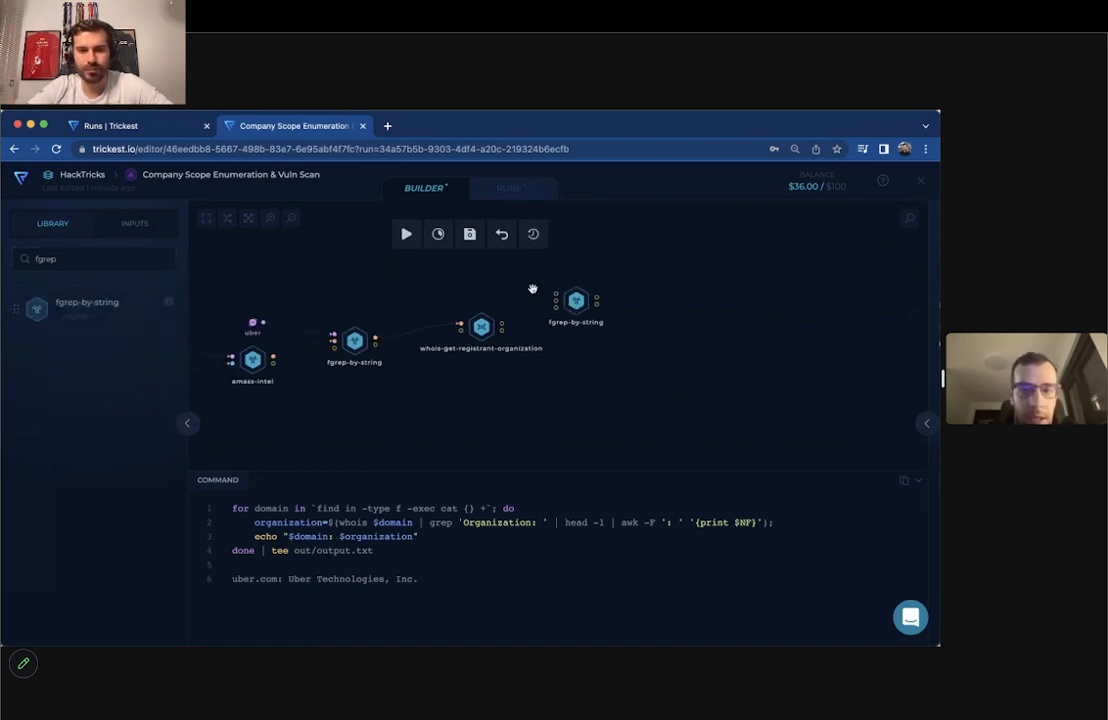
- Attach a string input with the value Uber to the new fgrep-by-string node's fgrep-string parameter
drag(556, 295, 459, 272)
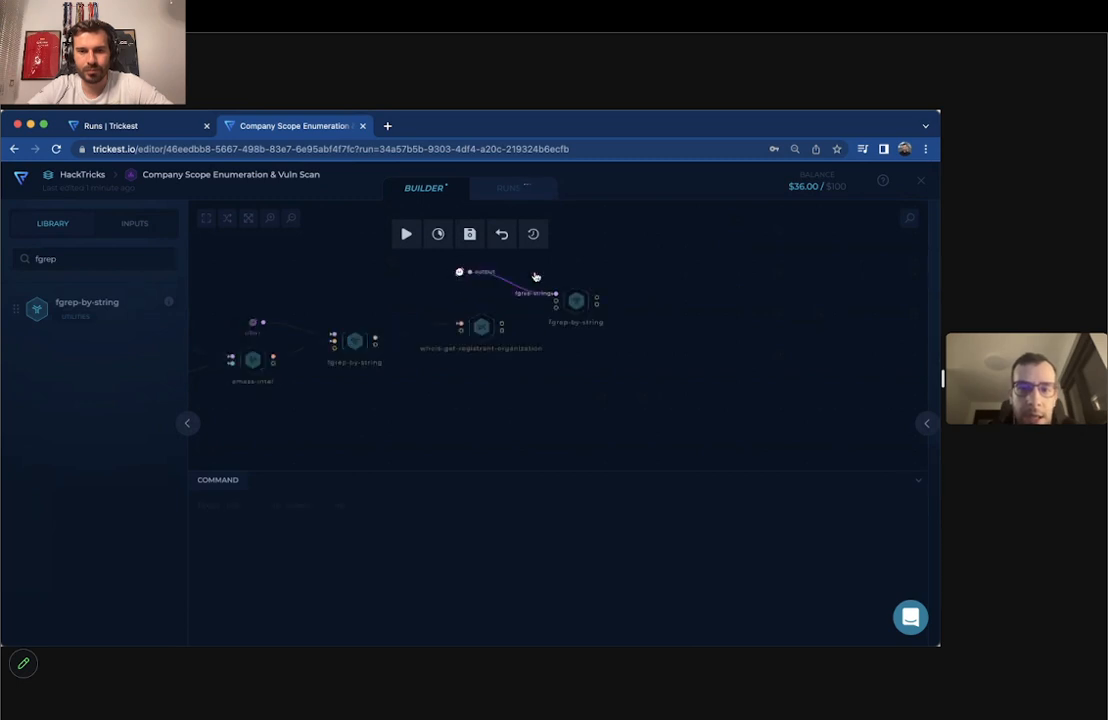
click(926, 423)
click(892, 332)
text(Uber)
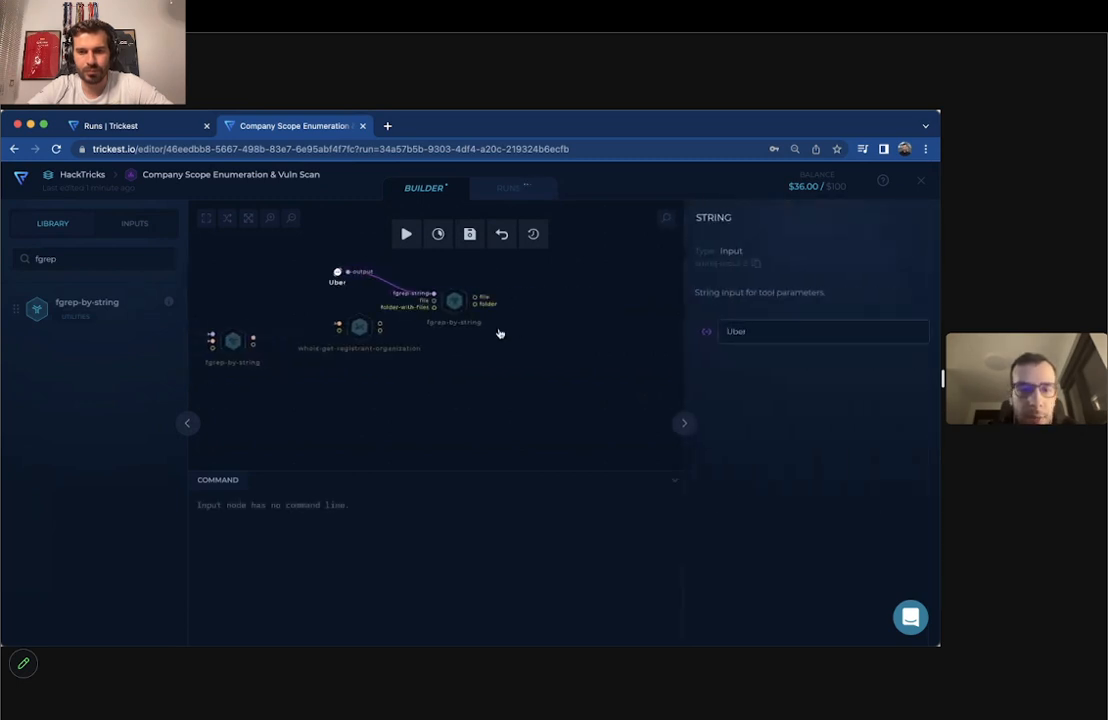
- Connect whois-get-registrant-organization's file output to the second fgrep-by-string node's file input and check the resulting command preview
click(455, 296)
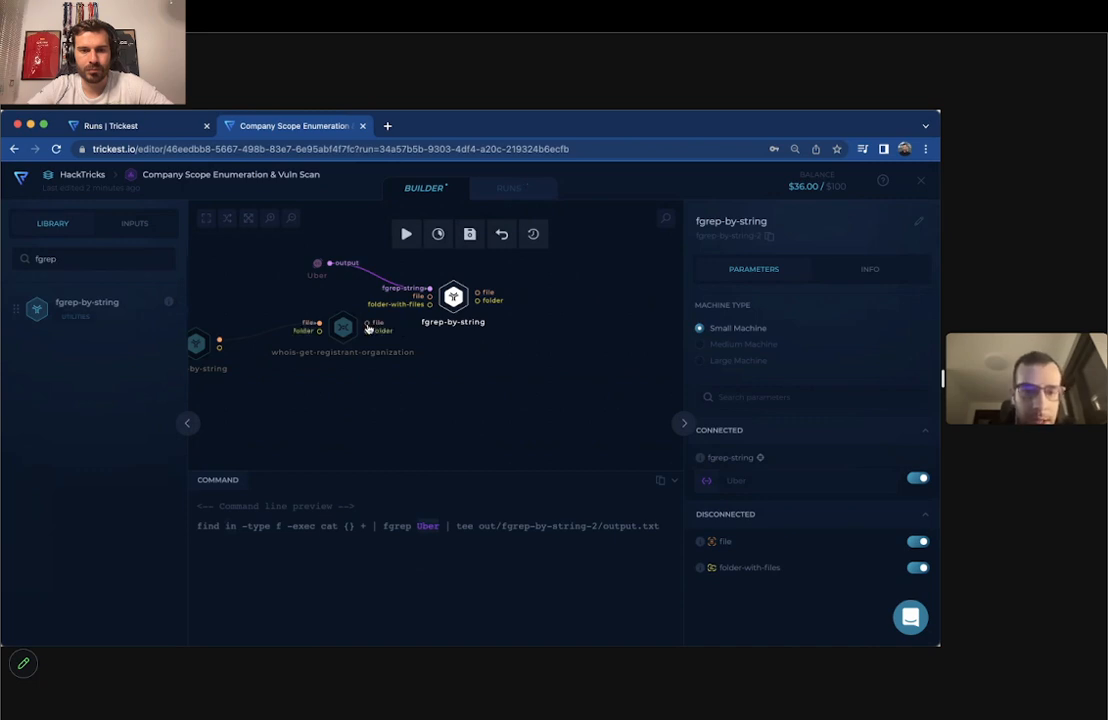
drag(368, 326, 420, 300)
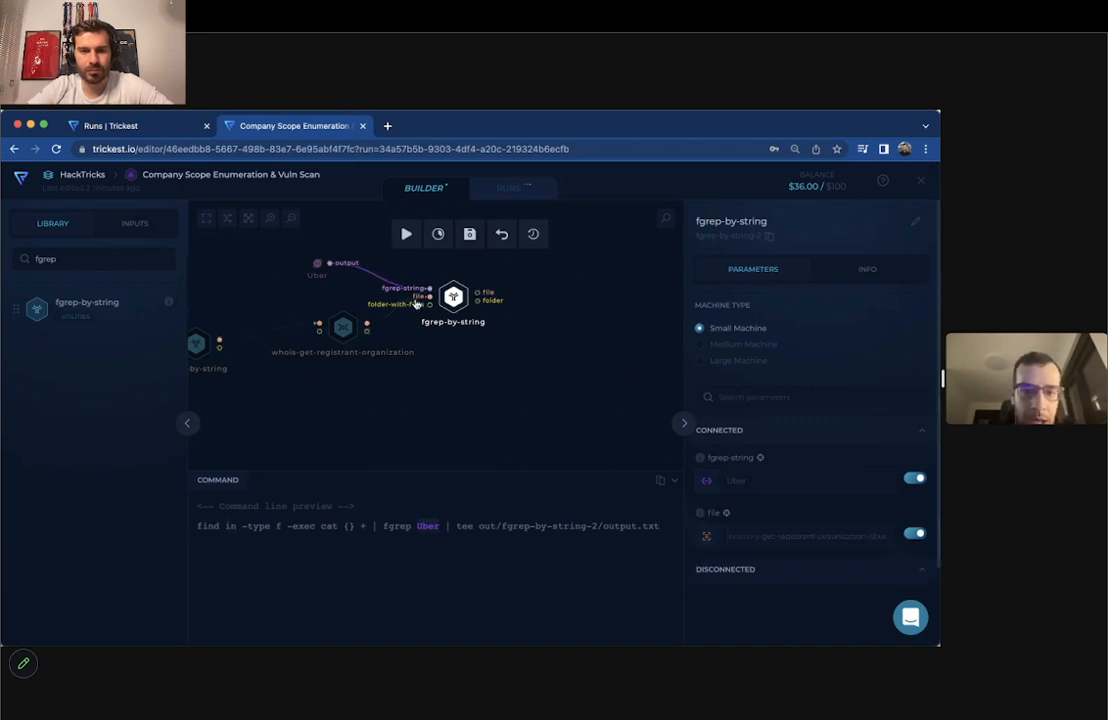
click(398, 377)
drag(440, 351, 403, 364)
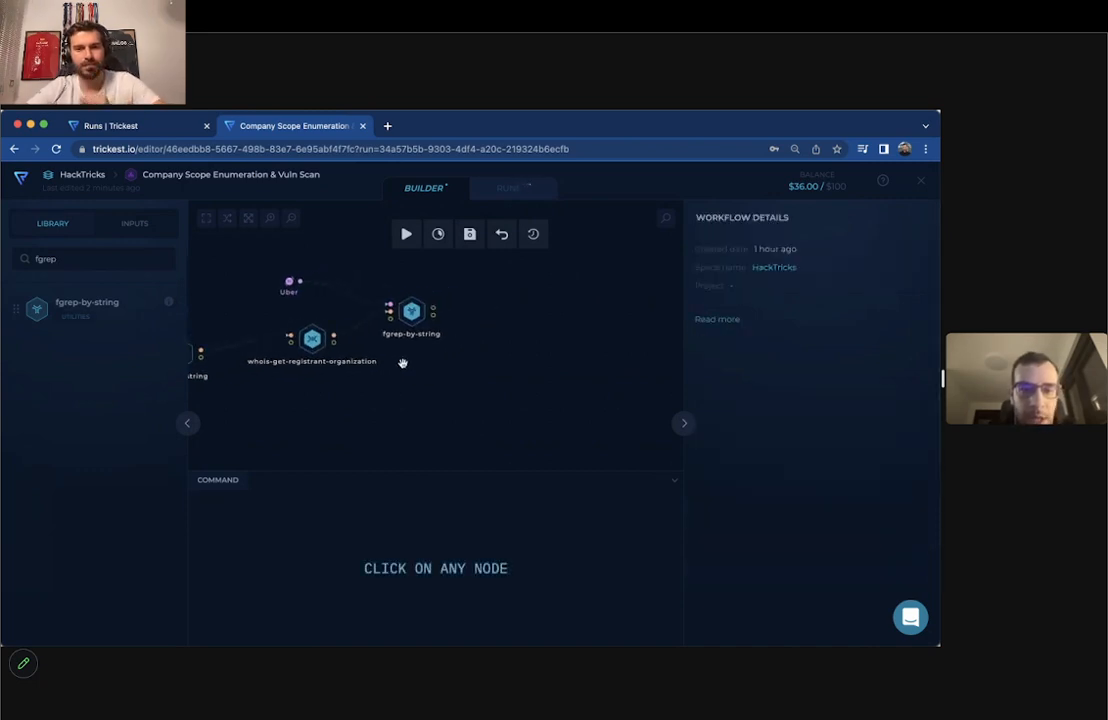
click(411, 311)
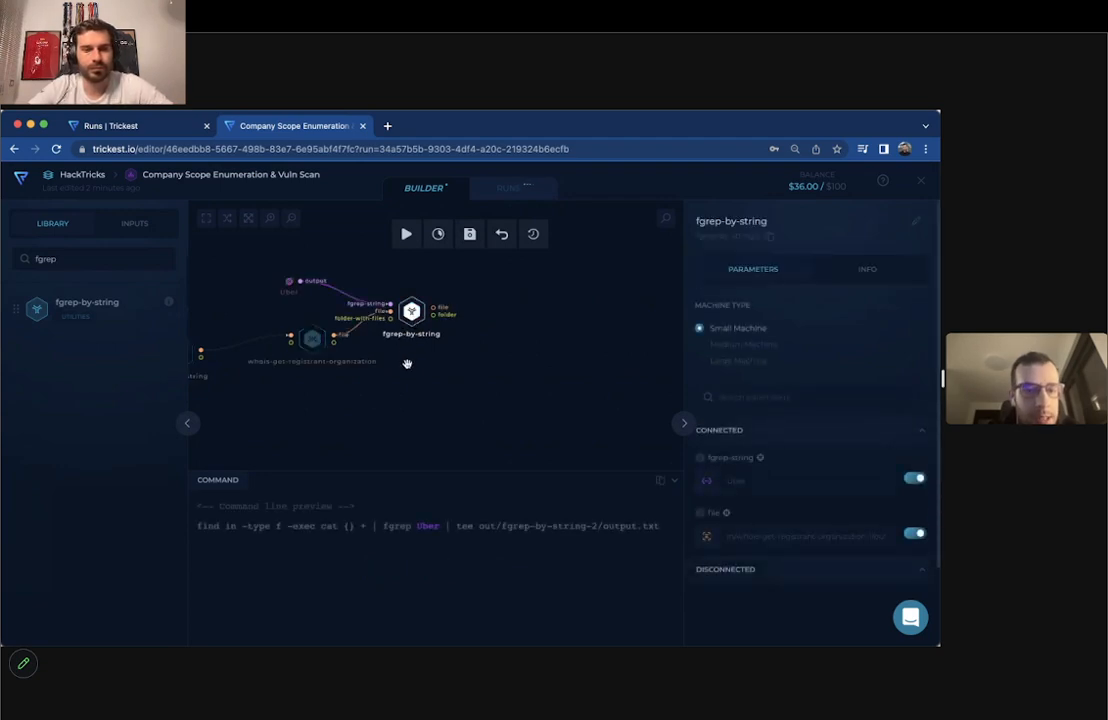
scroll(405, 370, down, 5)
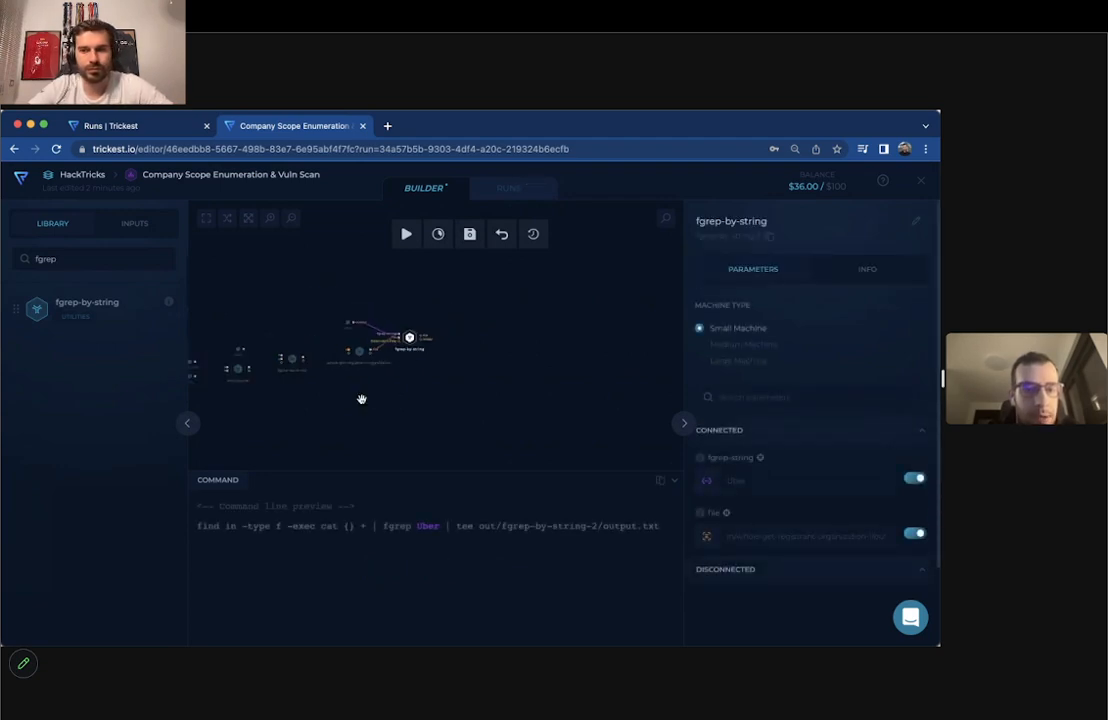
- Check the domains in amass-intel's output from the completed run, then return to the builder
click(485, 190)
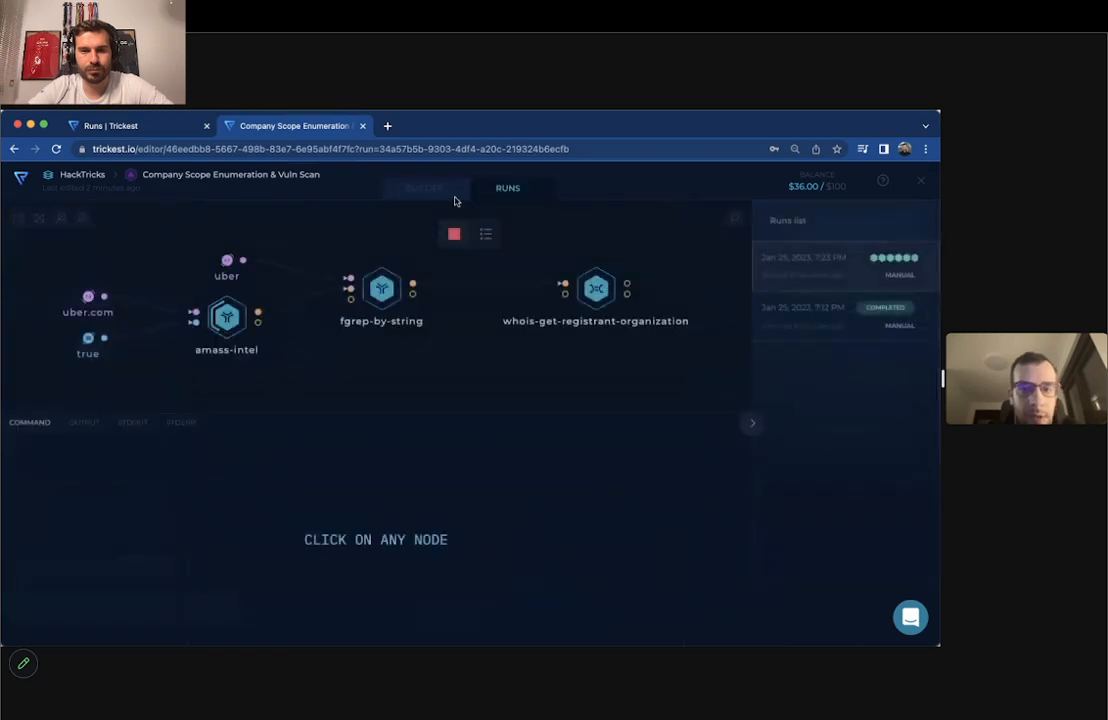
click(834, 314)
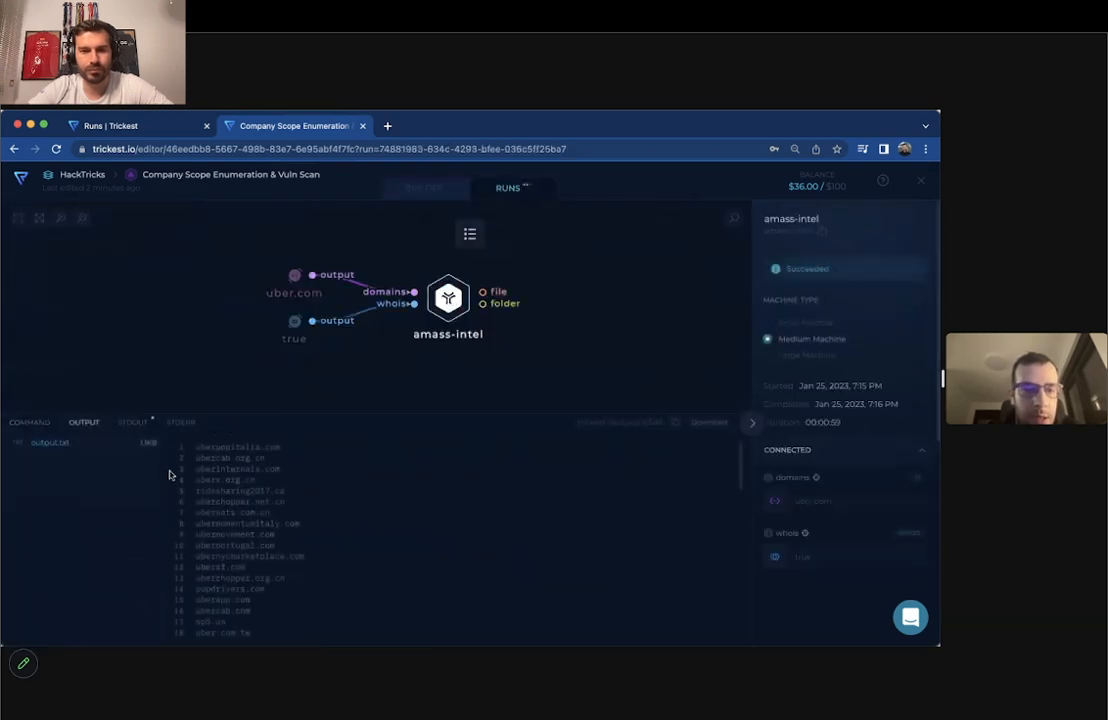
drag(216, 448, 194, 447)
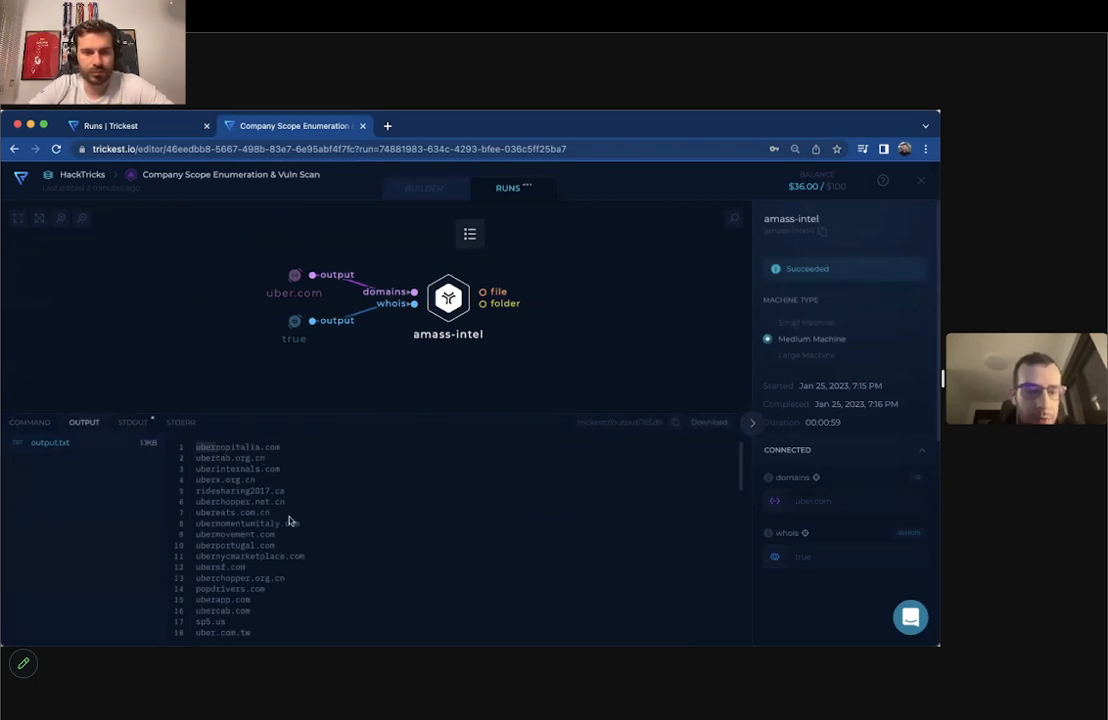
click(401, 192)
- Examine the domain and organization parts of the sample line in whois-get-registrant-organization's script
scroll(436, 320, up, 2)
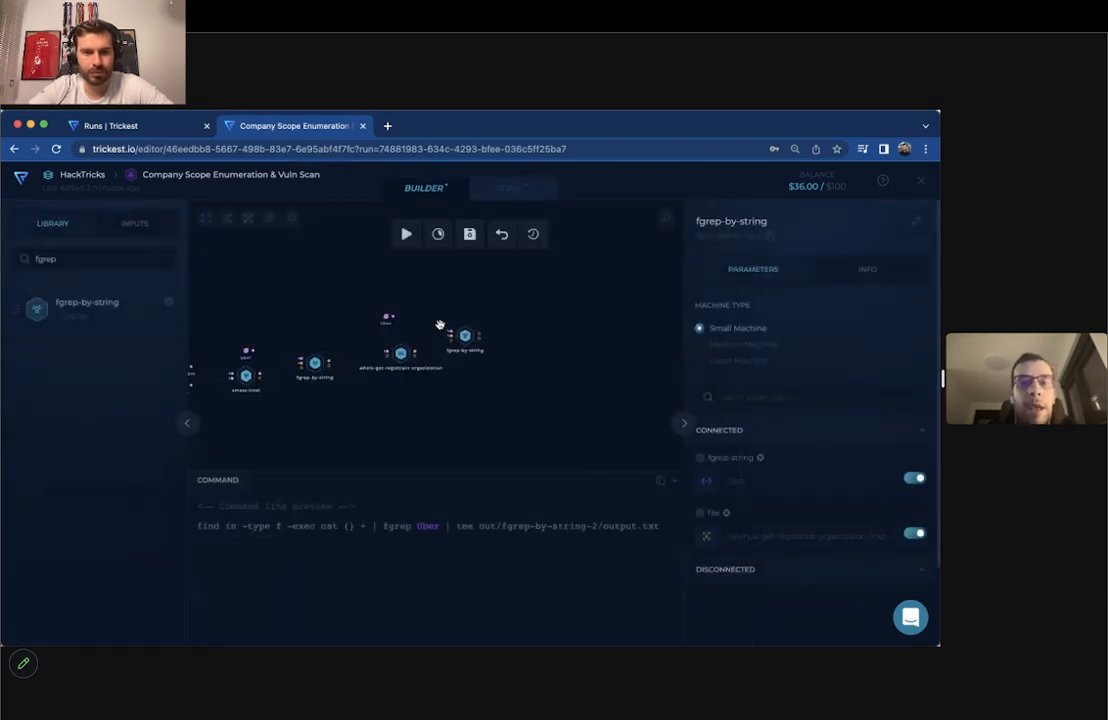
drag(455, 314, 412, 310)
scroll(378, 311, up, 3)
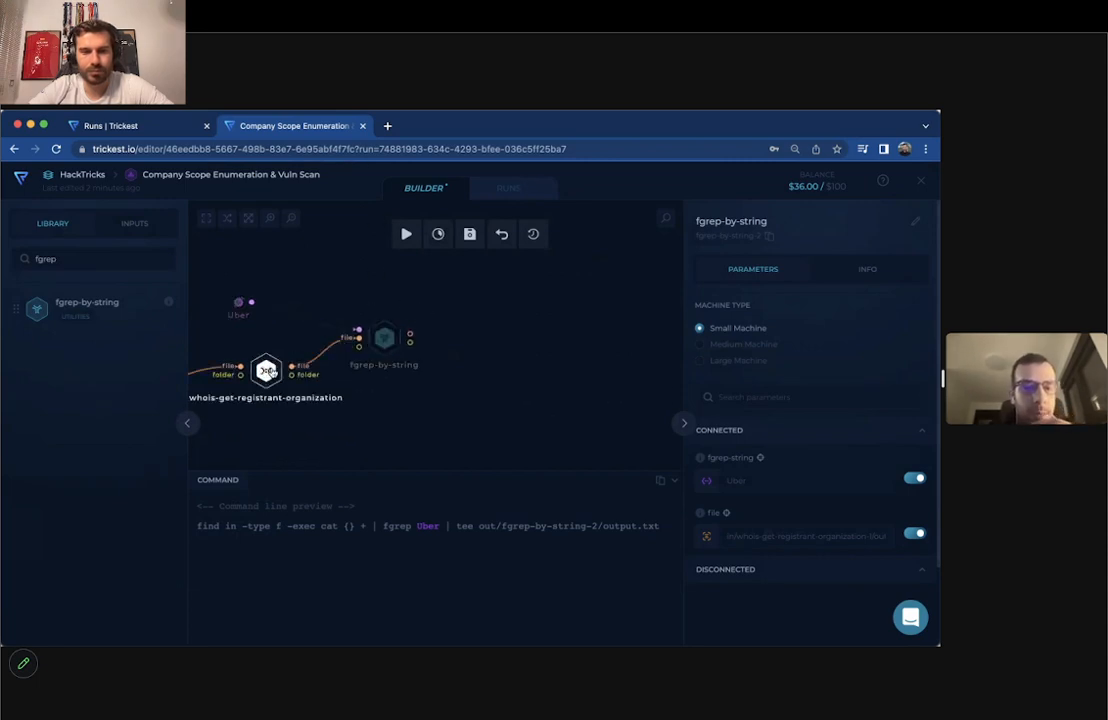
click(268, 371)
drag(282, 594, 230, 594)
click(289, 593)
click(275, 594)
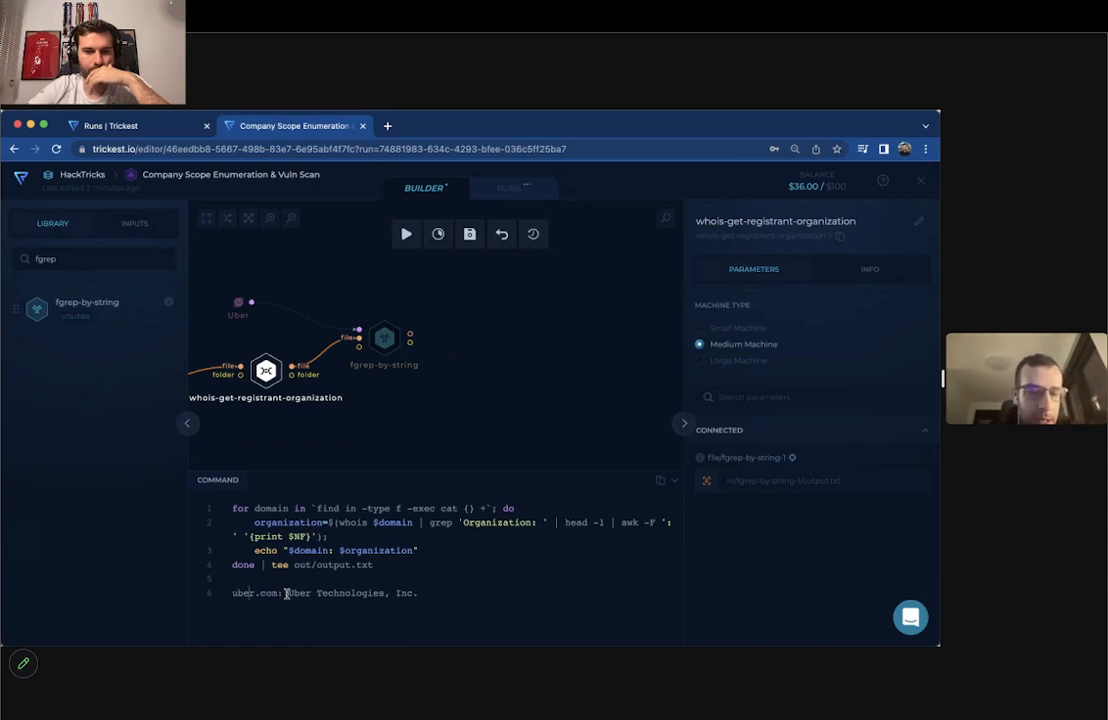
drag(278, 594, 415, 592)
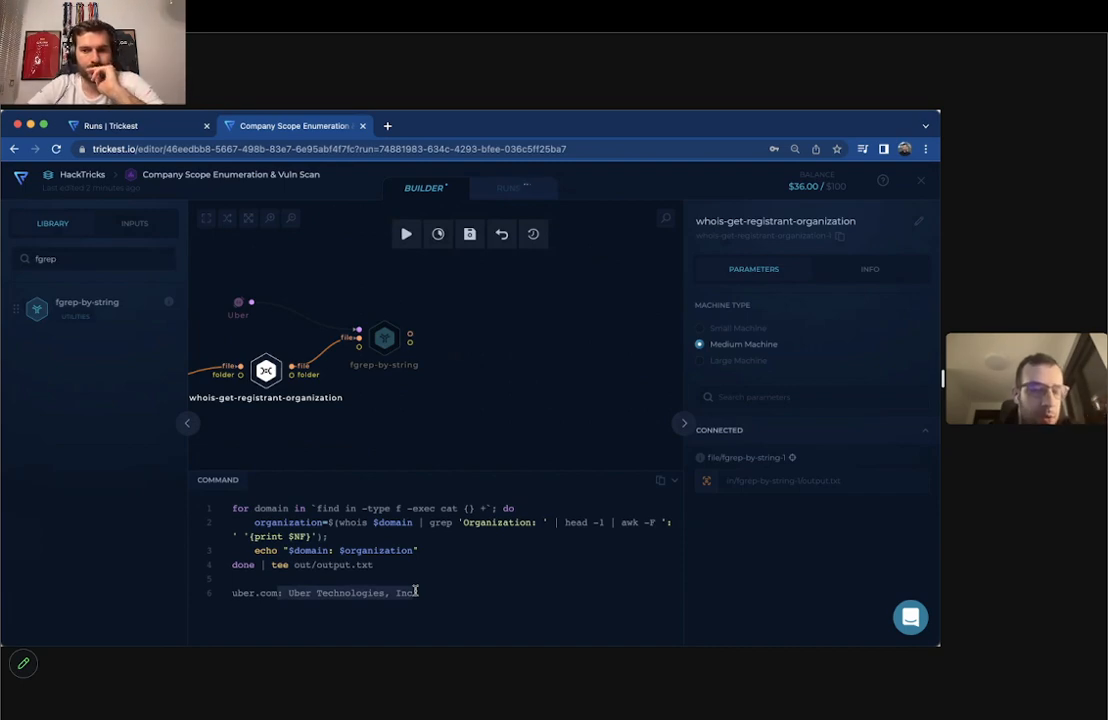
- Find awk in the library, add an awk-take-first-row node after the second fgrep-by-string, and set its field separator to a colon
click(129, 259)
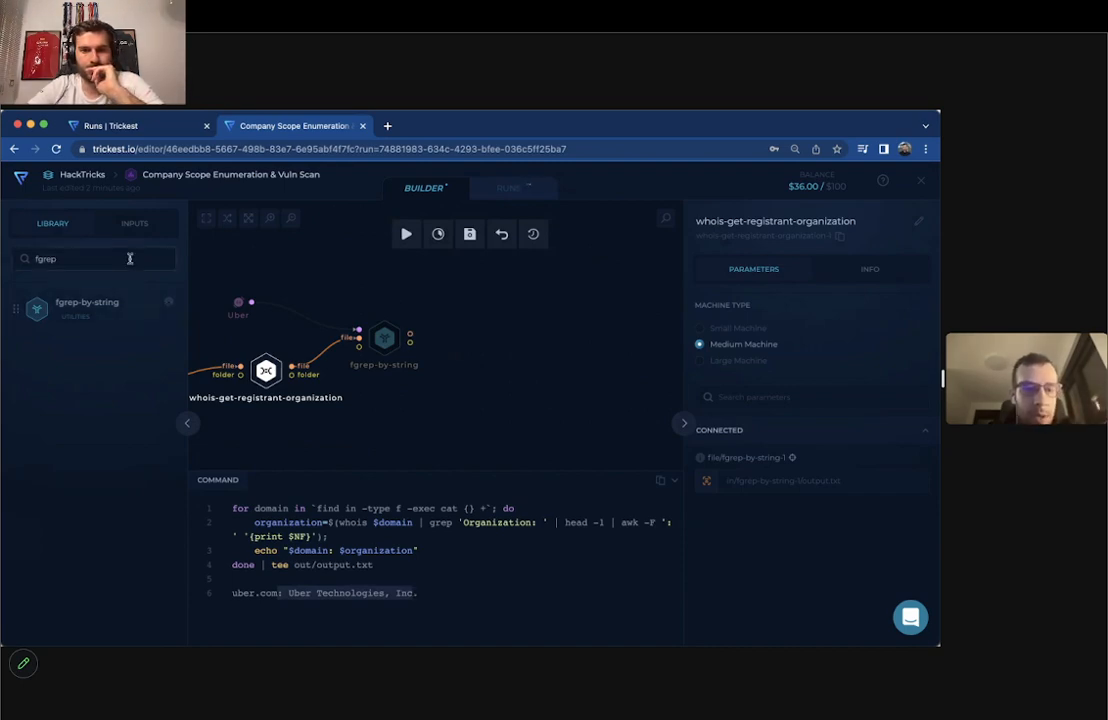
key(super+a)
text(awk)
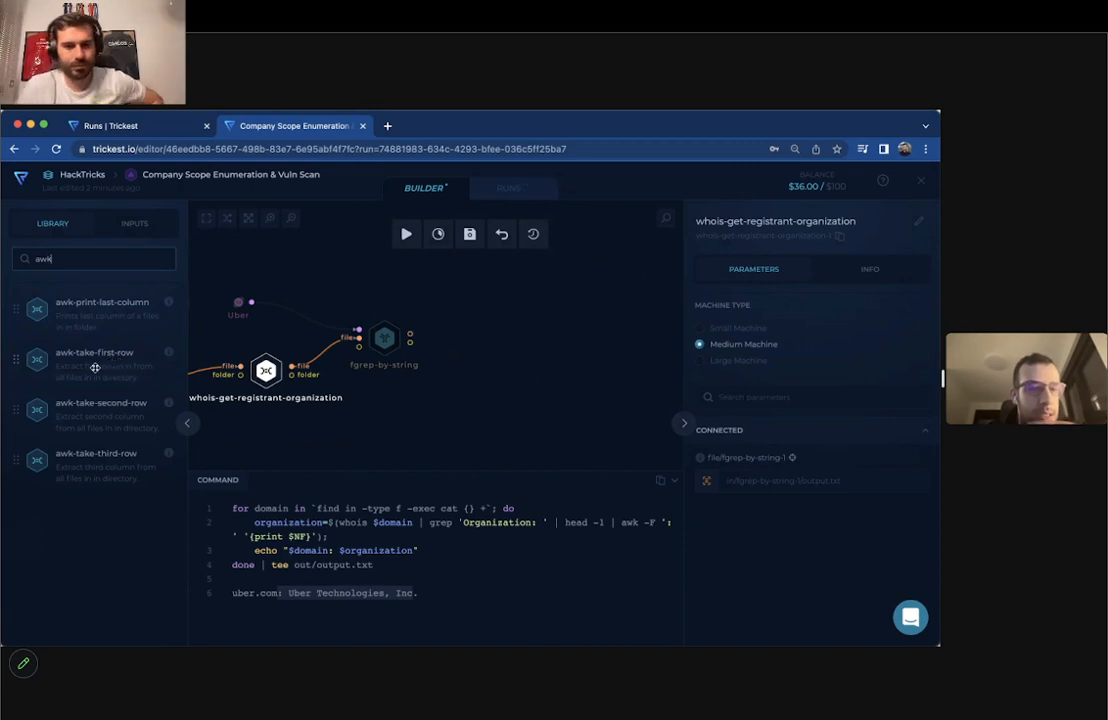
drag(85, 366, 503, 328)
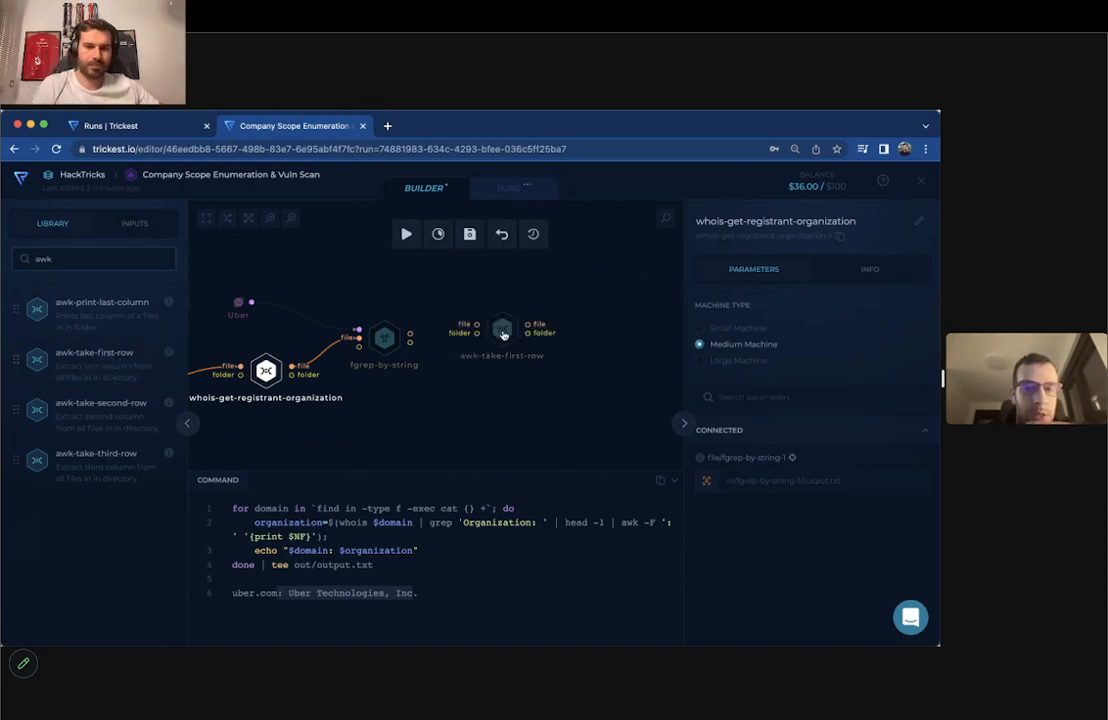
click(503, 328)
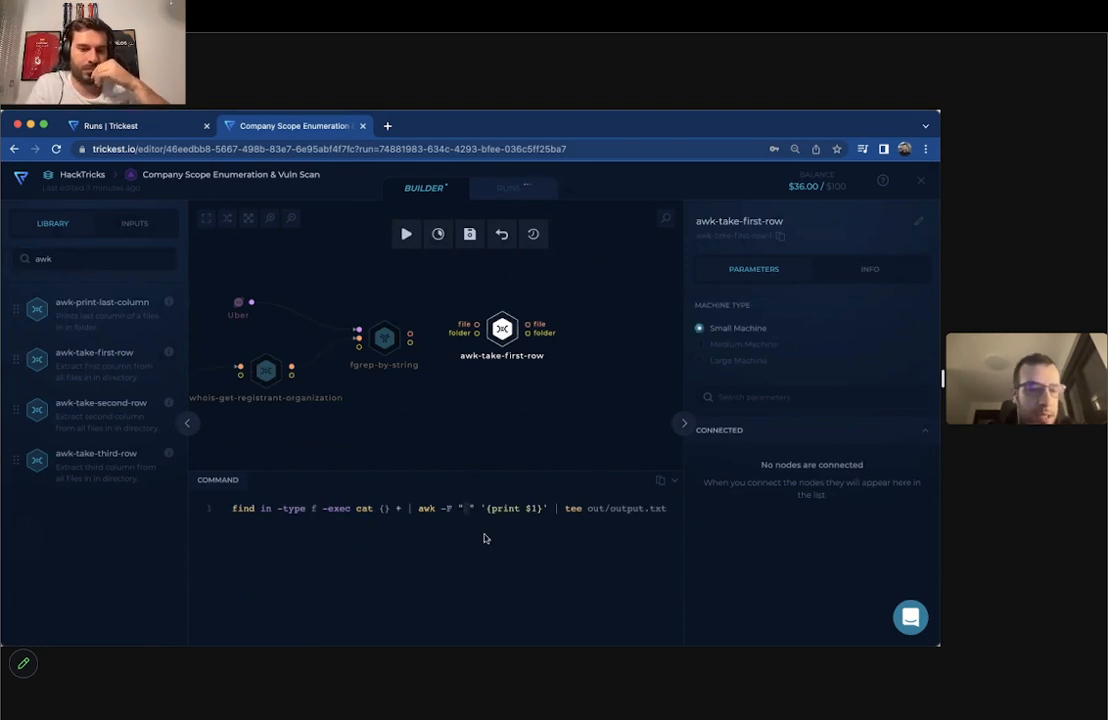
text(;)
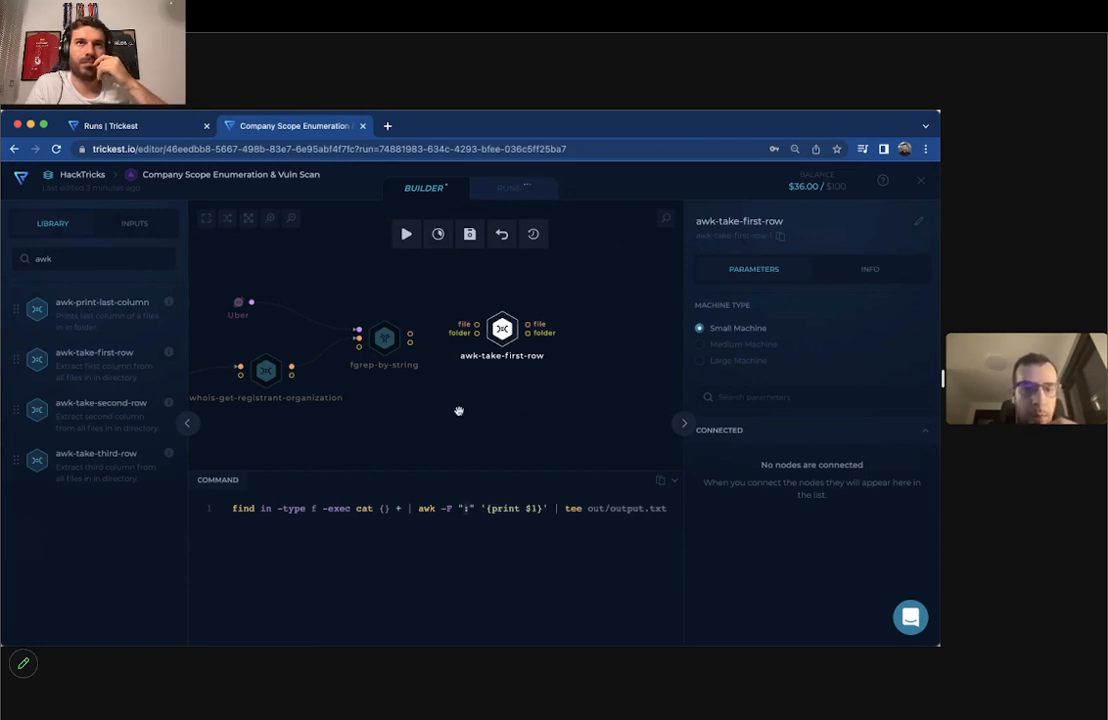
- Connect the second fgrep-by-string's file output to awk-take-first-row's file input and rename the awk node get-only-domains
drag(411, 343, 477, 325)
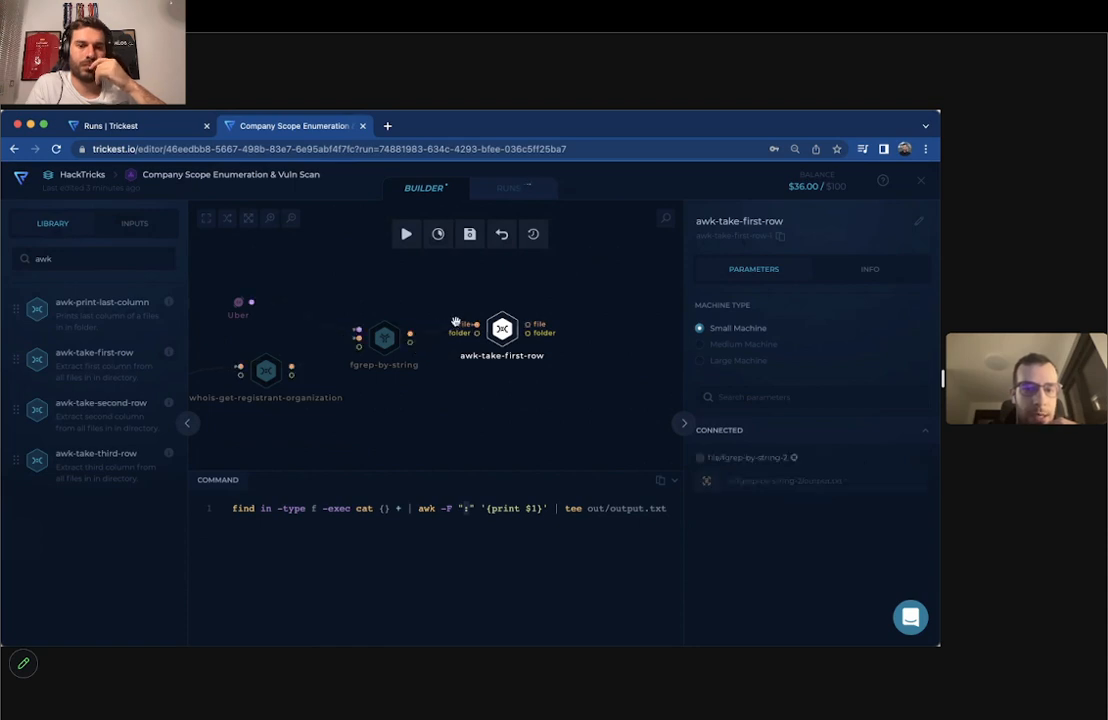
click(917, 221)
key(super+a)
text(ge)
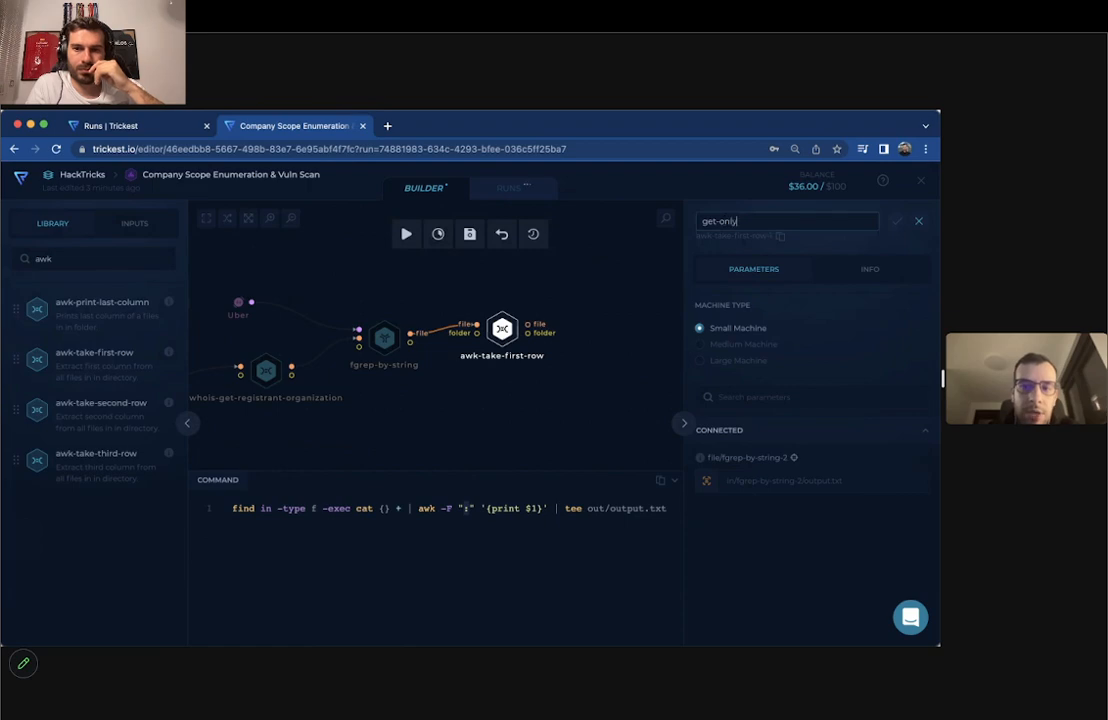
key(Return)
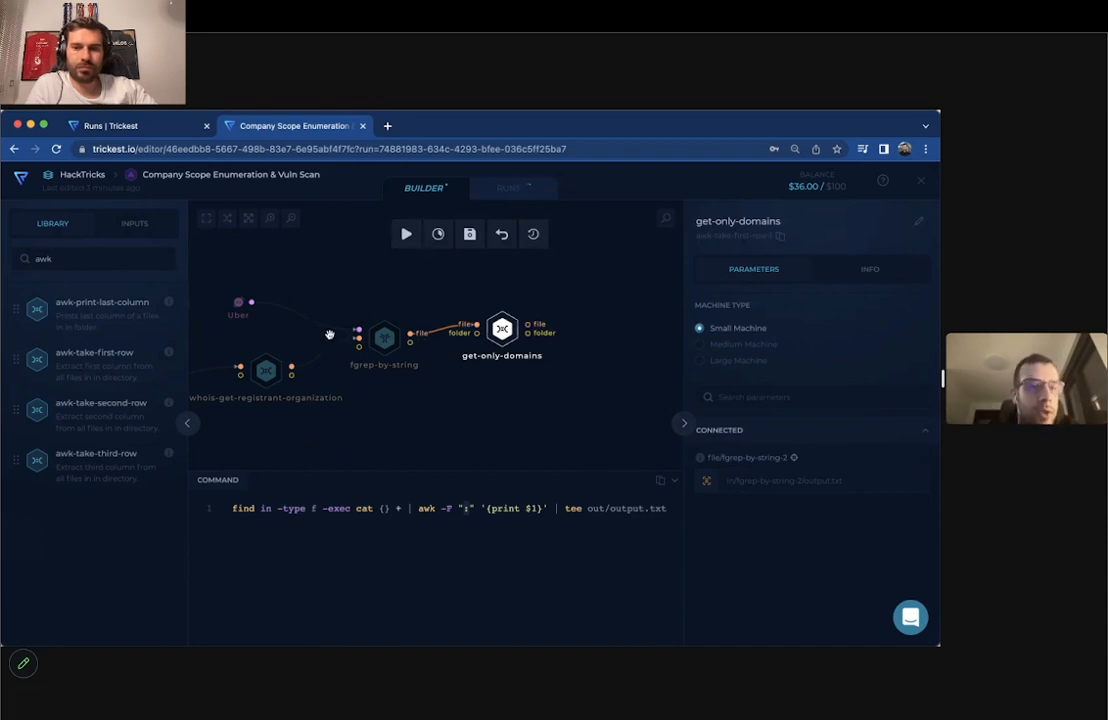
- Open the run from Jan 25, 2023, 7:23 PM and review the outputs of amass-intel and fgrep-by-string, including the fgrep command
drag(378, 391, 450, 388)
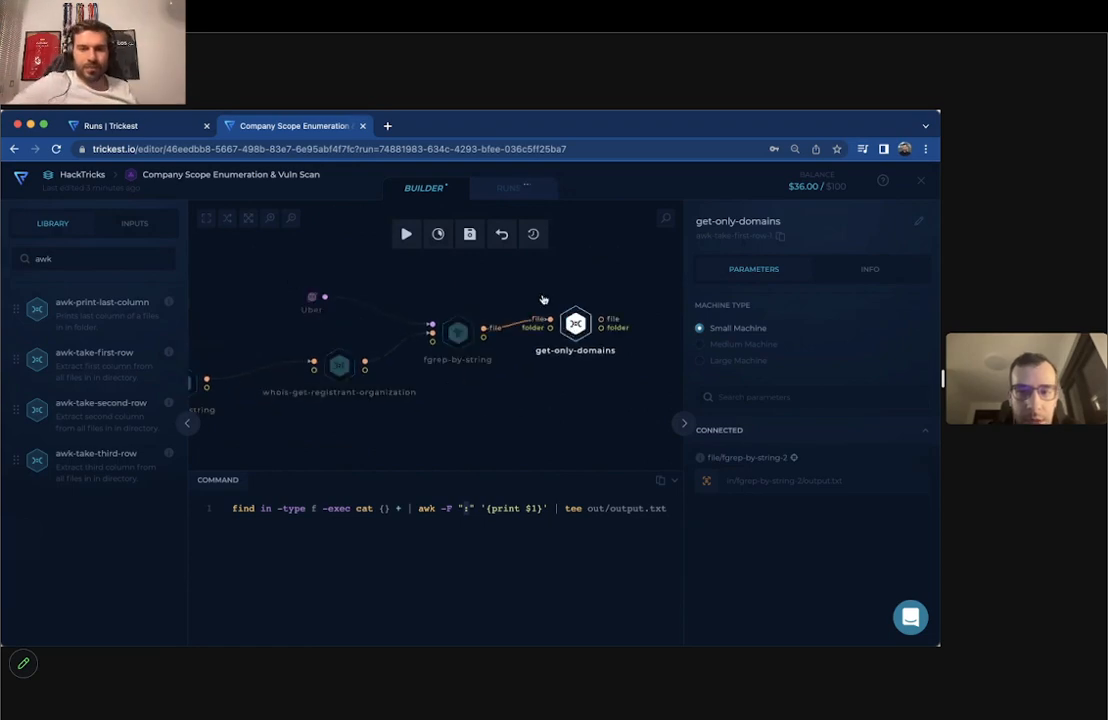
click(507, 188)
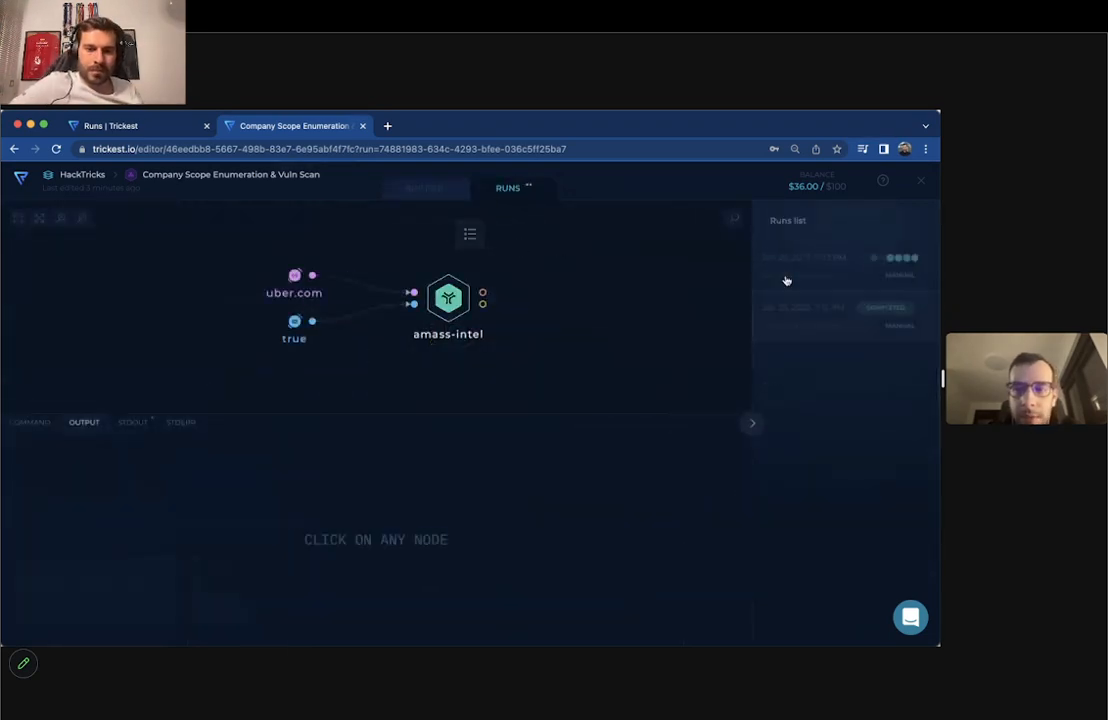
click(760, 267)
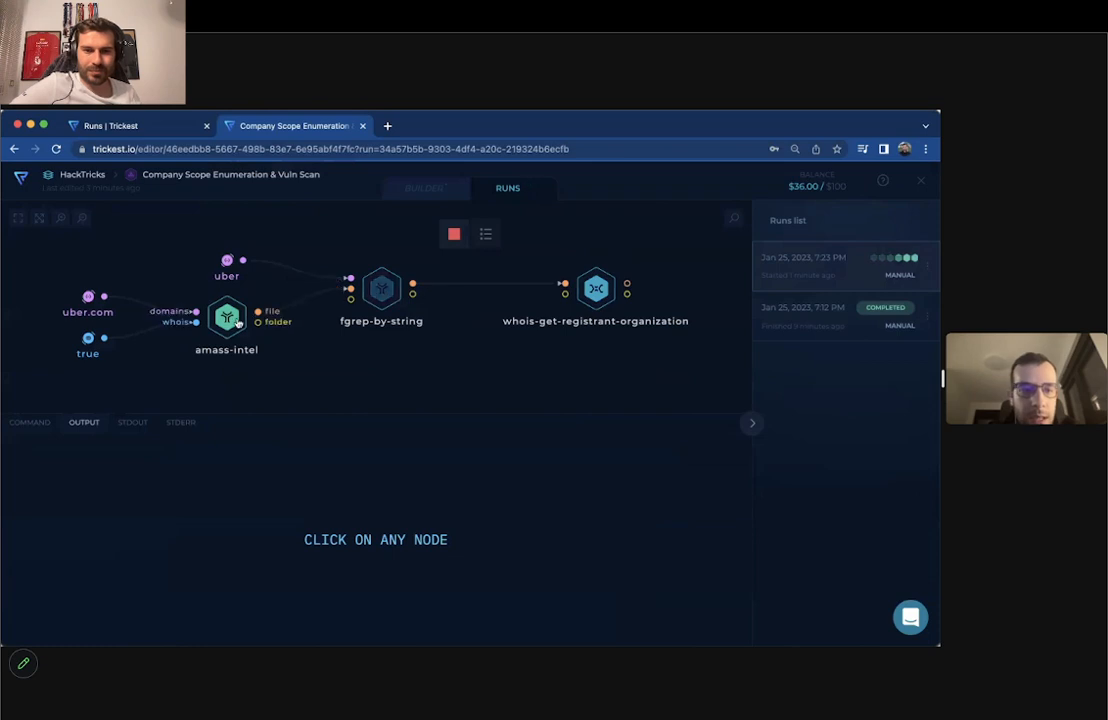
click(236, 320)
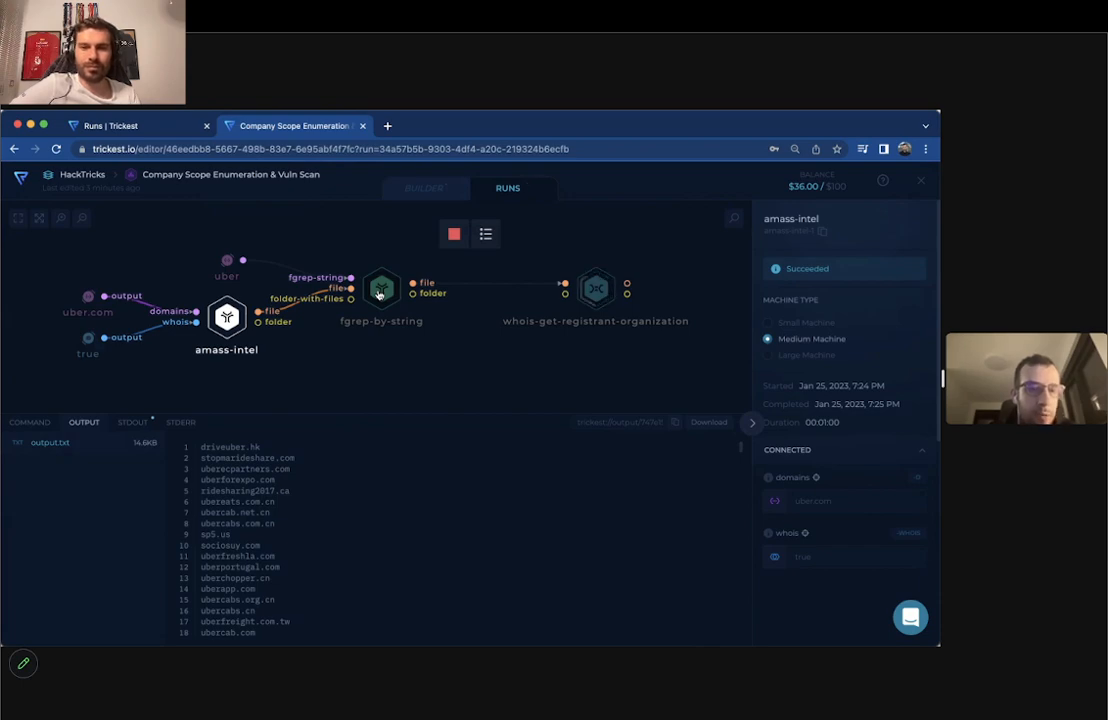
click(379, 293)
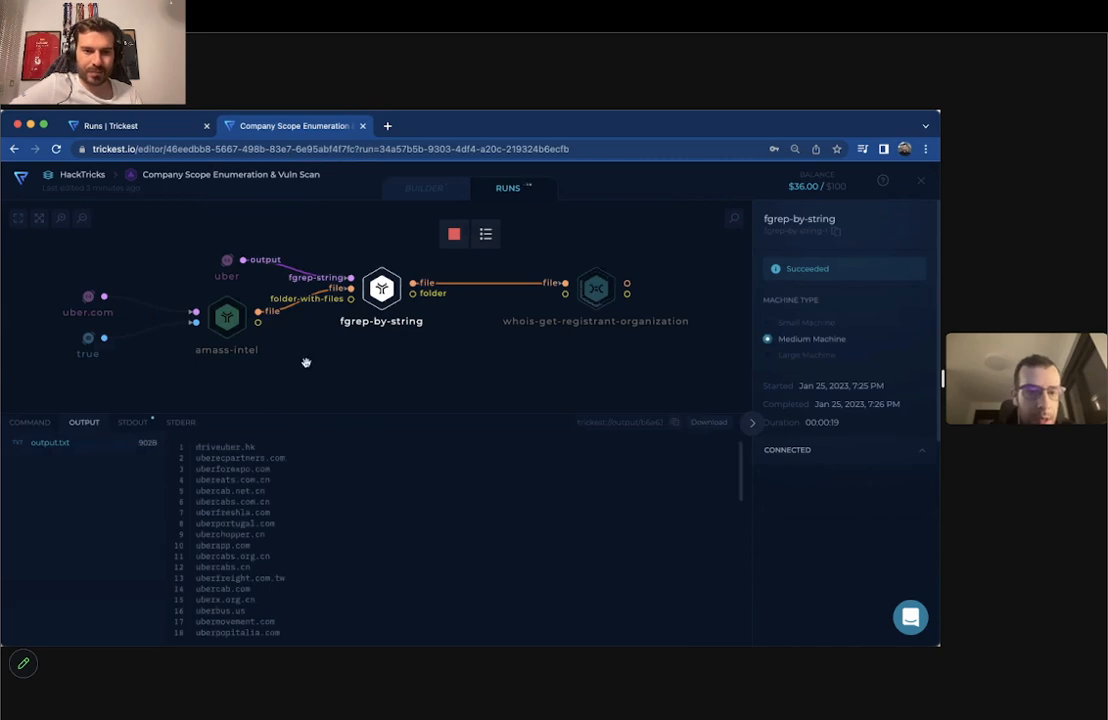
click(29, 422)
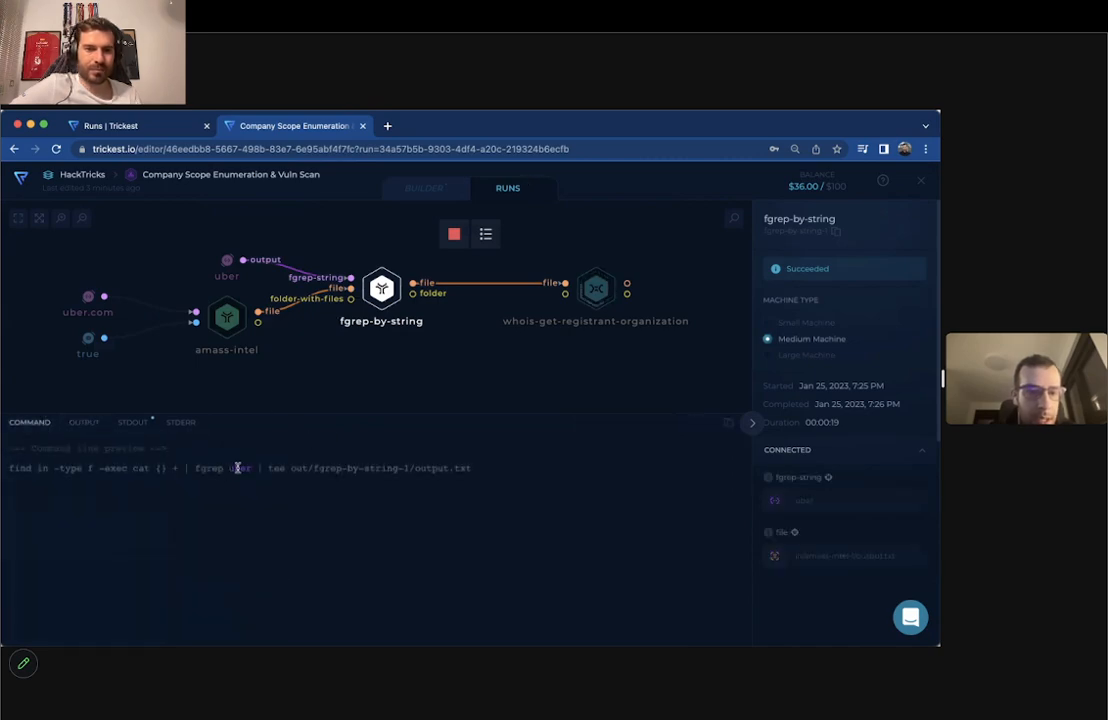
click(84, 422)
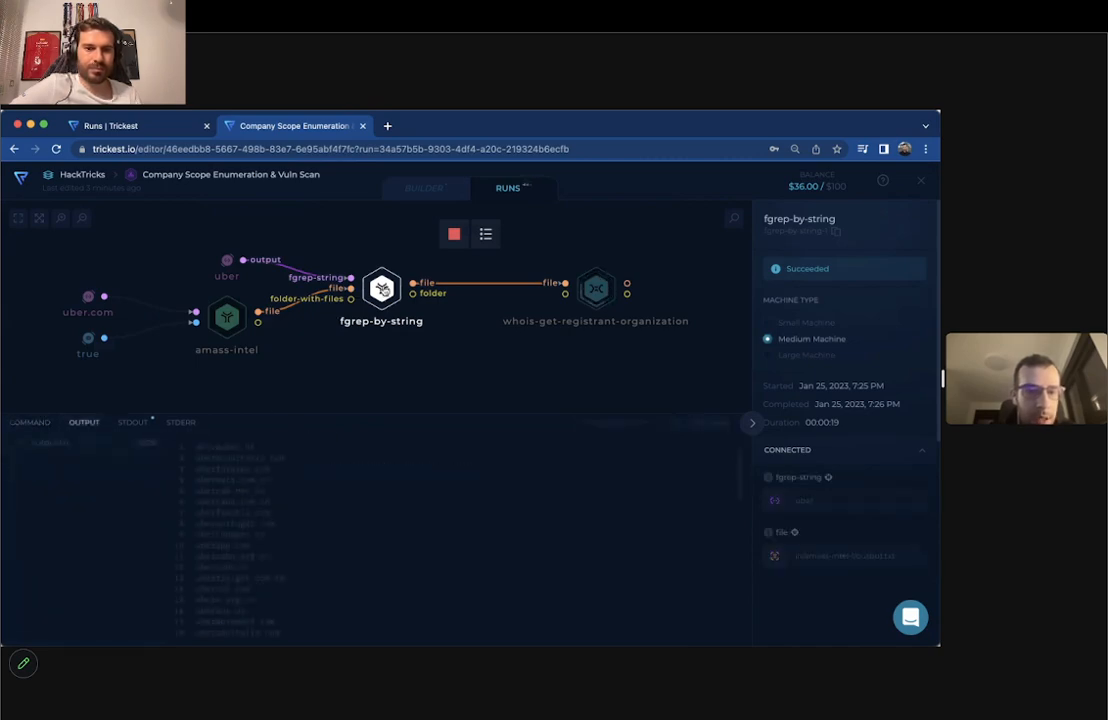
scroll(331, 451, down, 10)
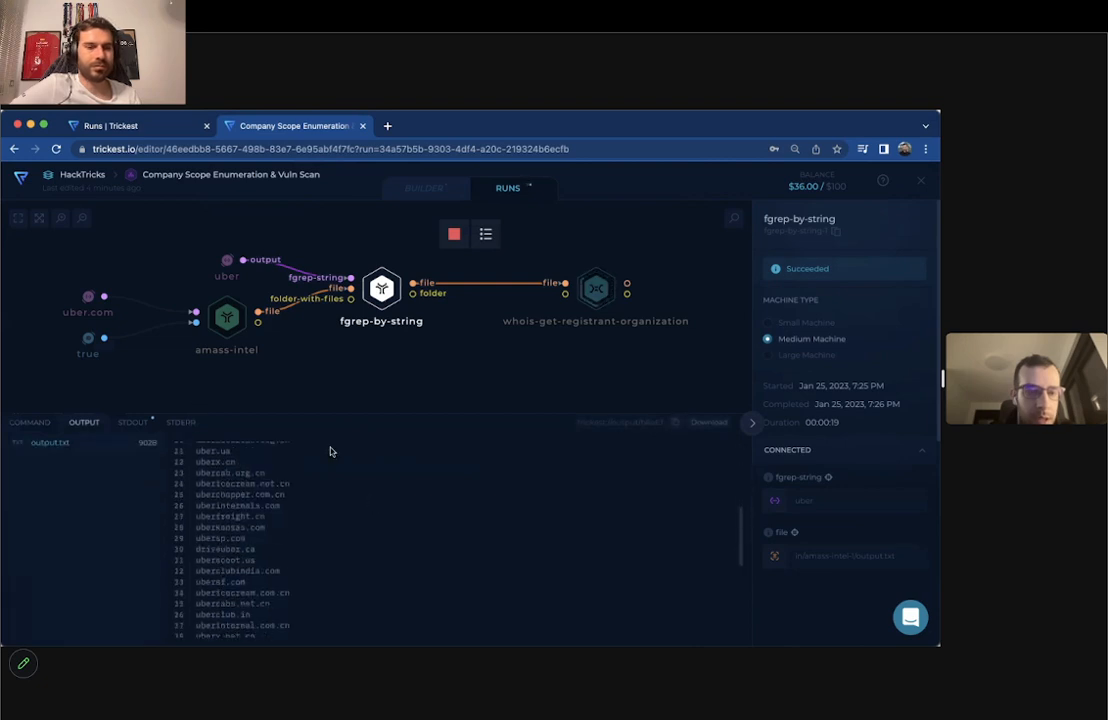
scroll(296, 536, down, 4)
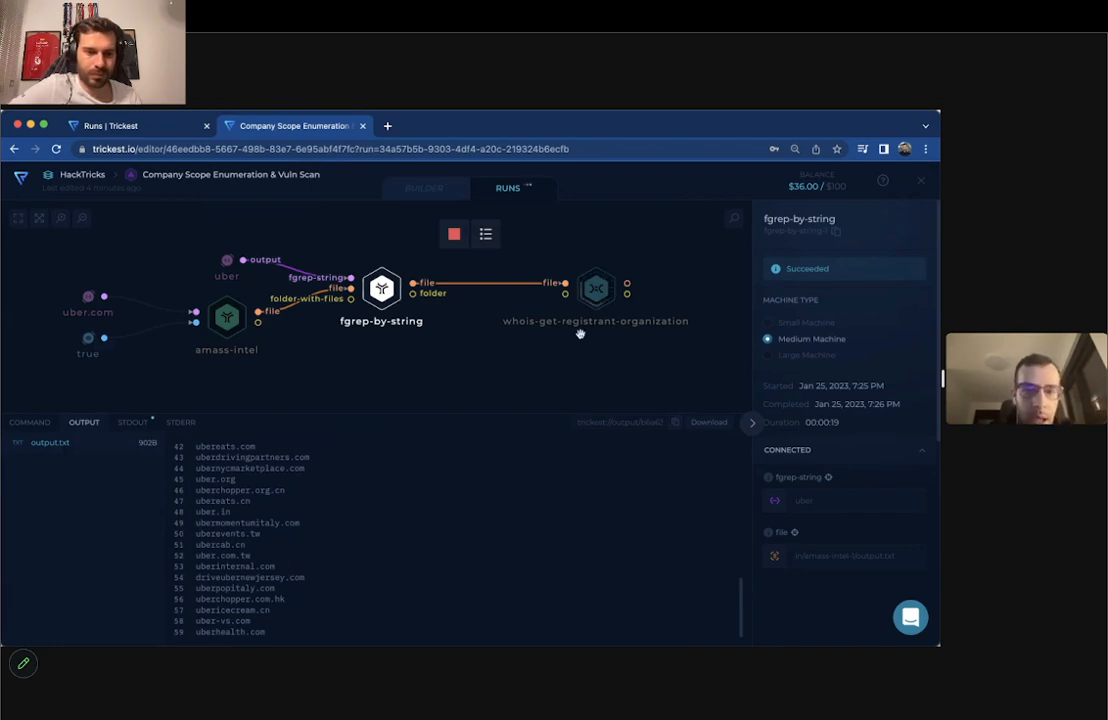
- Examine the domain and organization pairs in whois-get-registrant-organization's output from the same run
click(596, 288)
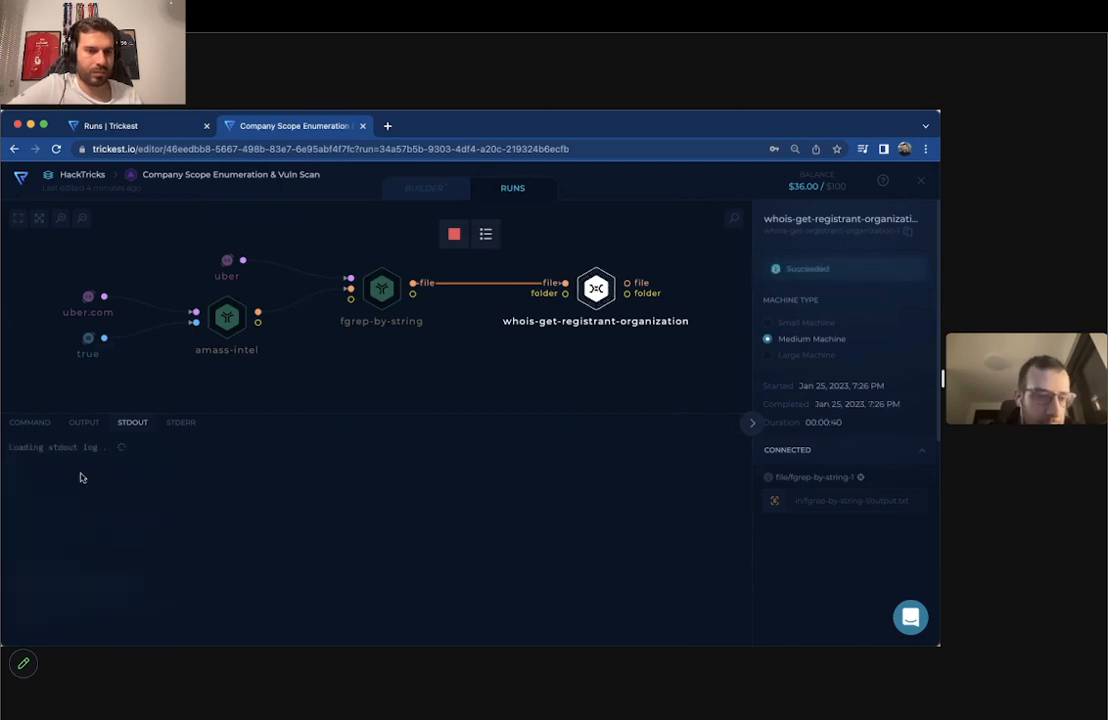
click(84, 430)
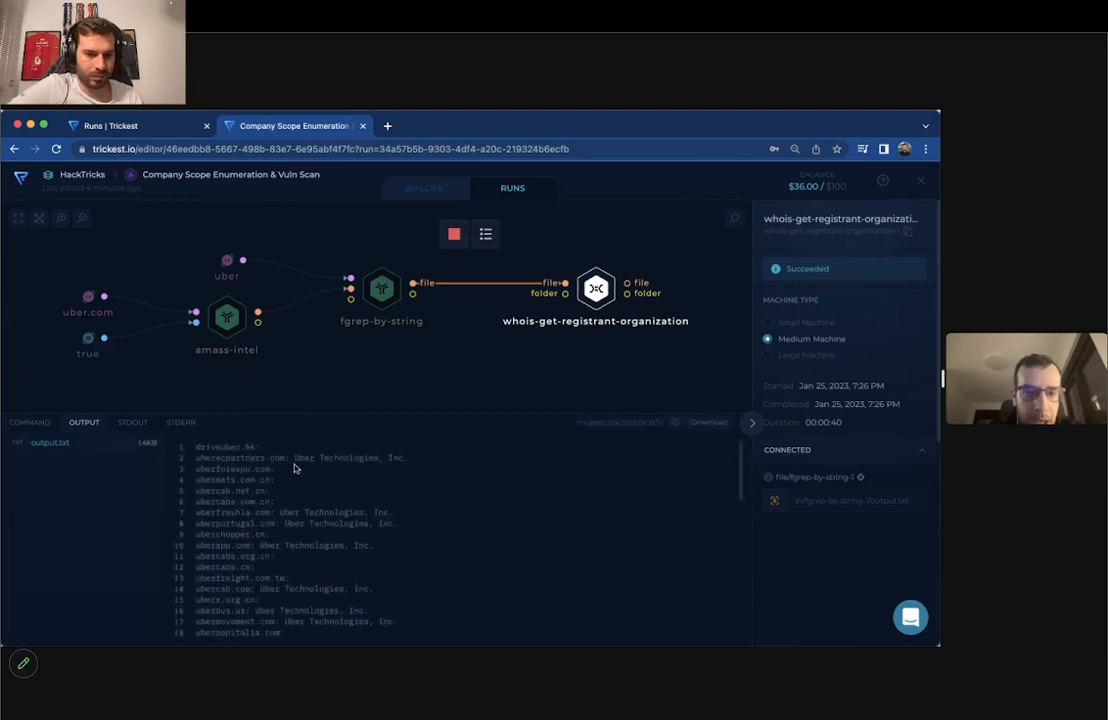
drag(268, 449, 198, 445)
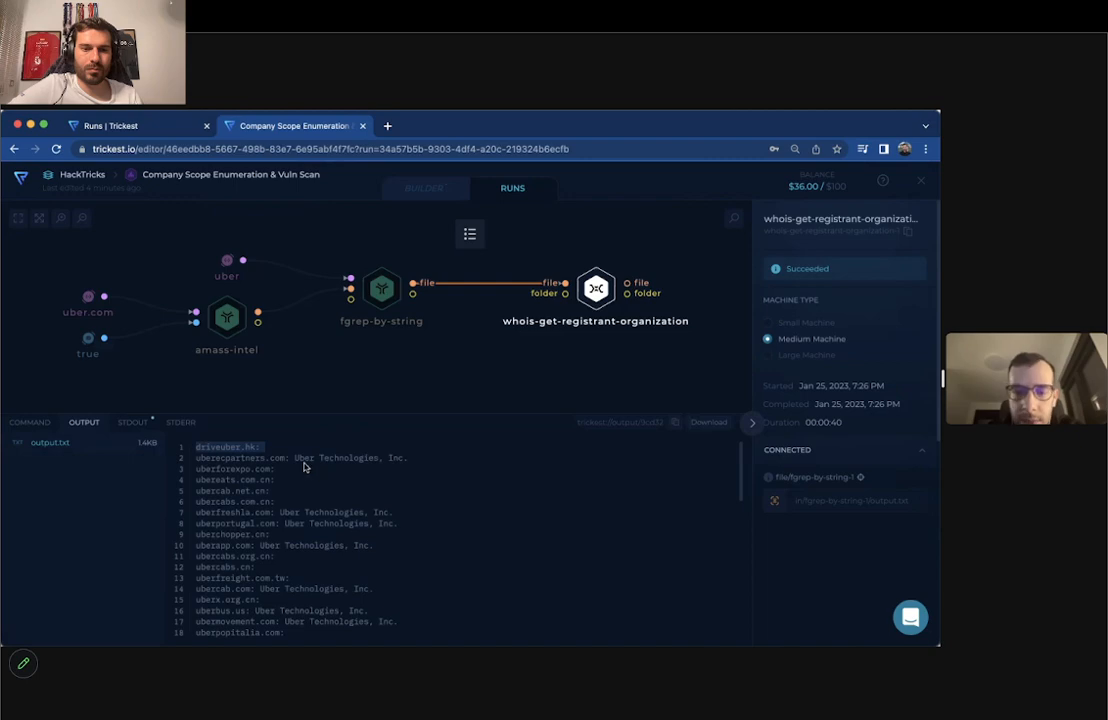
key(super+a)
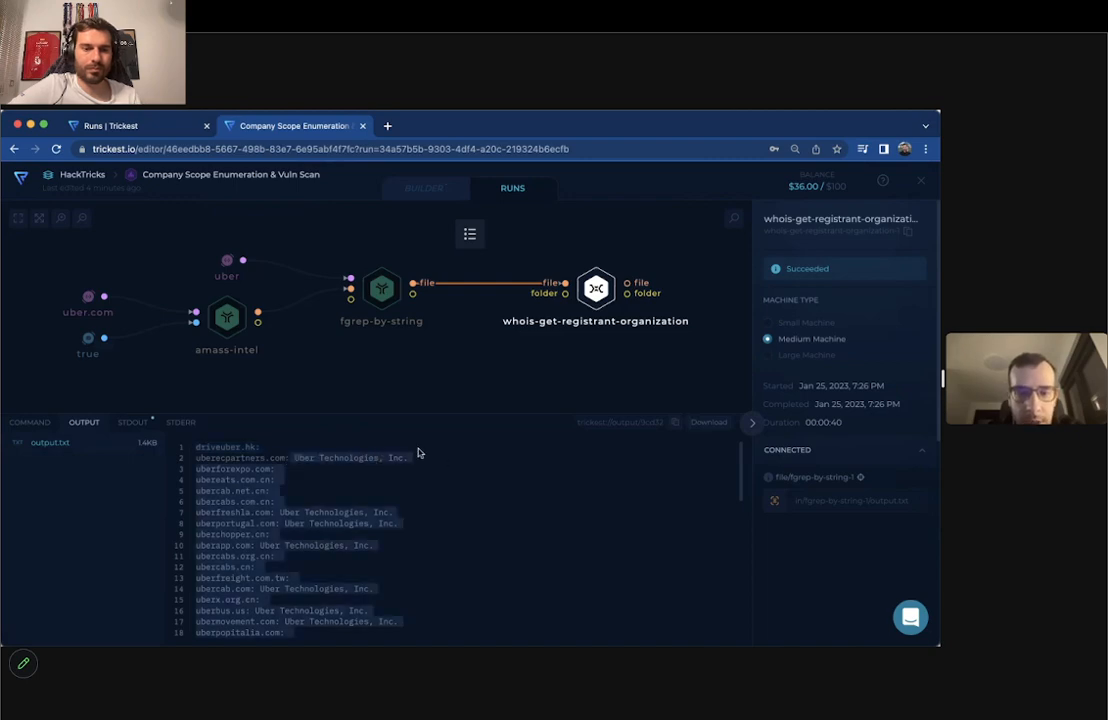
click(411, 458)
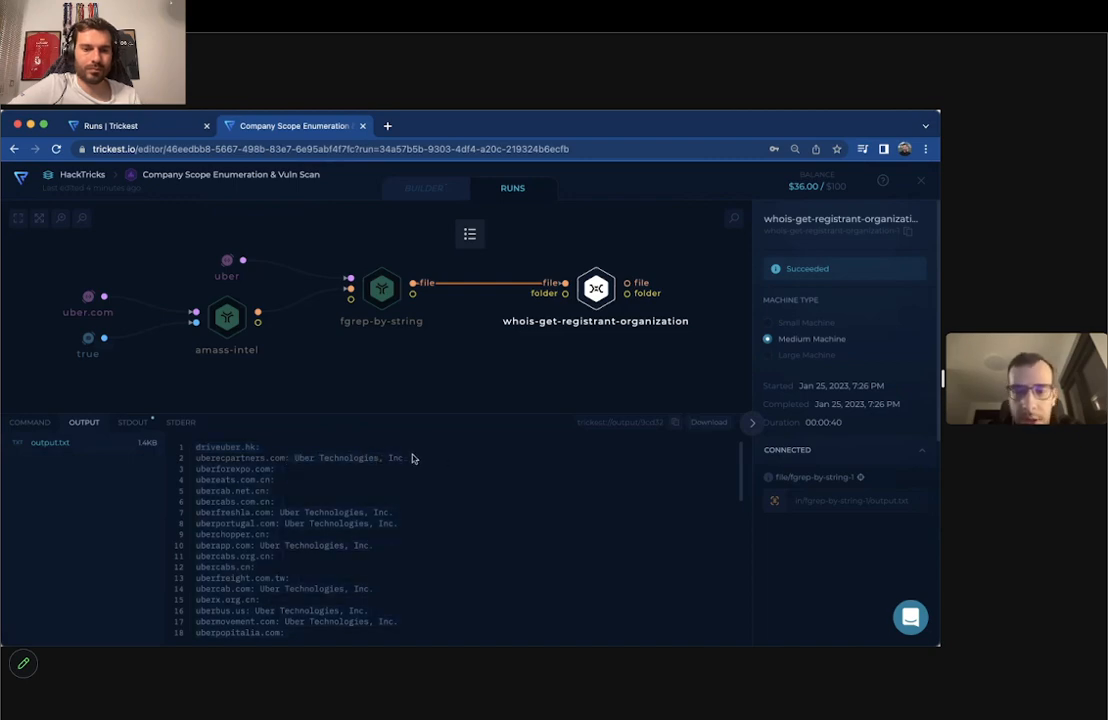
- Return to the builder and delete the sample uber.com line at the end of whois-get-registrant-organization's script
click(423, 188)
click(344, 369)
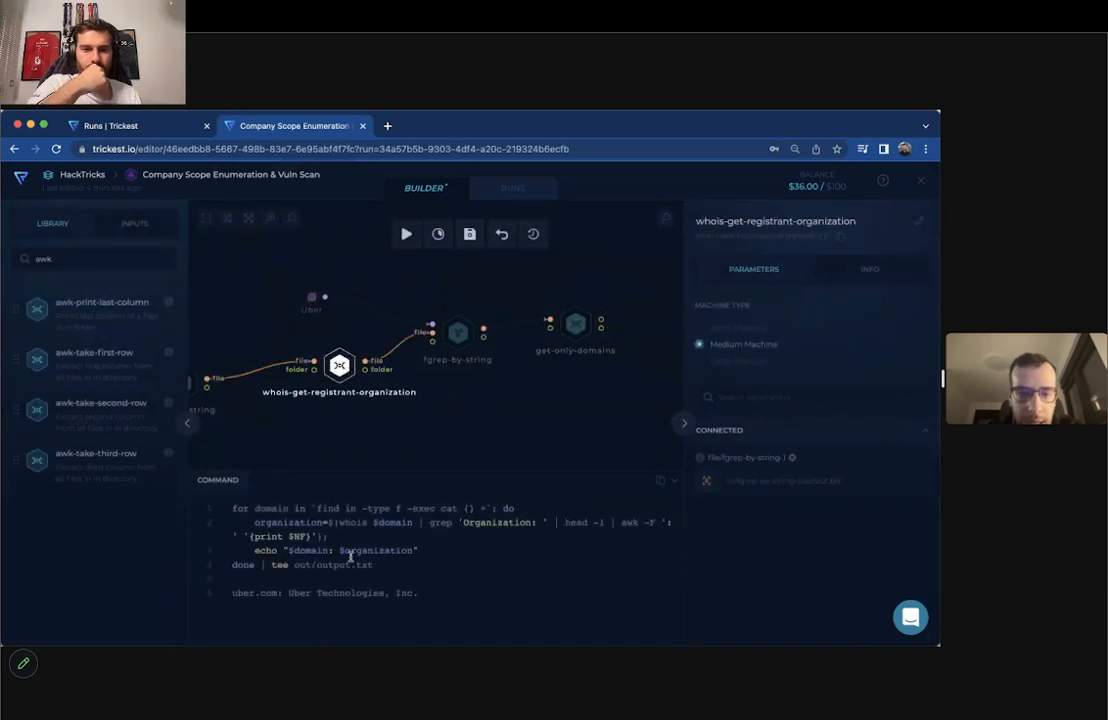
drag(440, 596, 225, 596)
key(BackSpace)
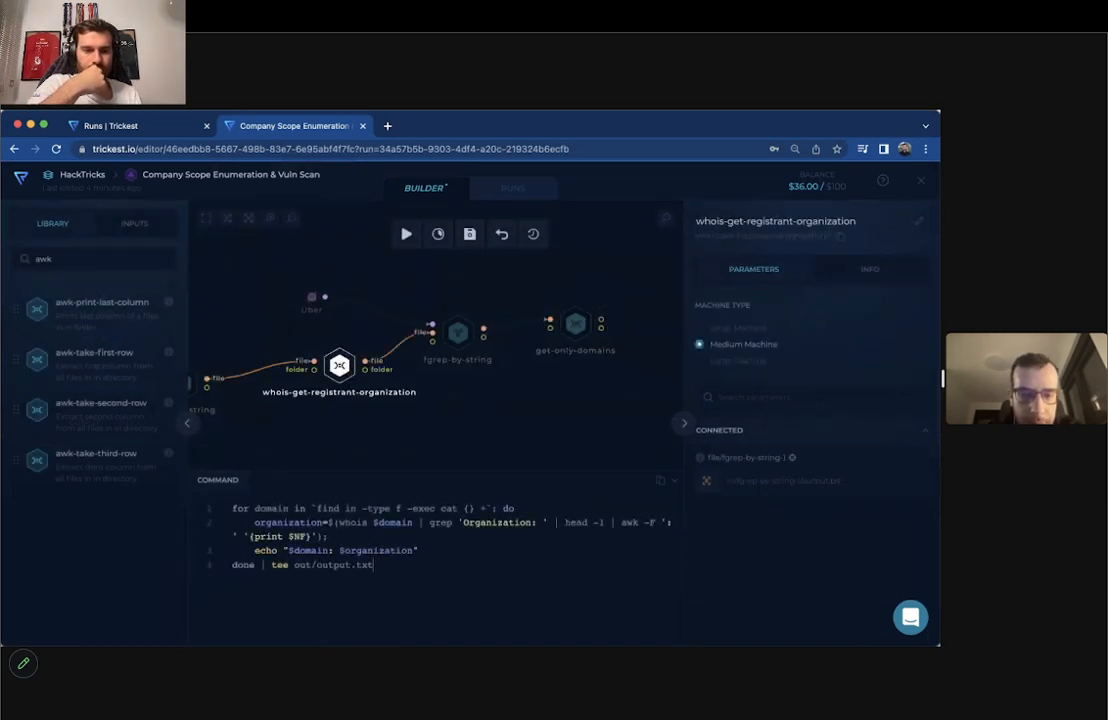
- Compare the second fgrep-by-string's Uber filter with the organization names in the run's whois output, then return to the builder
click(457, 332)
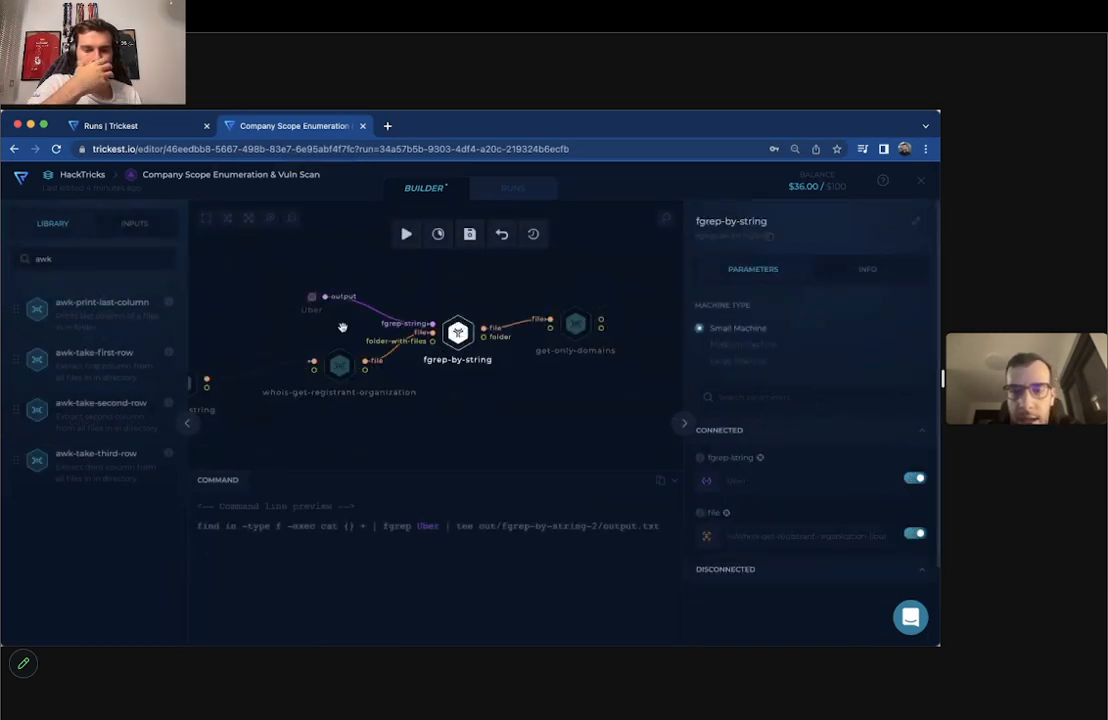
click(508, 187)
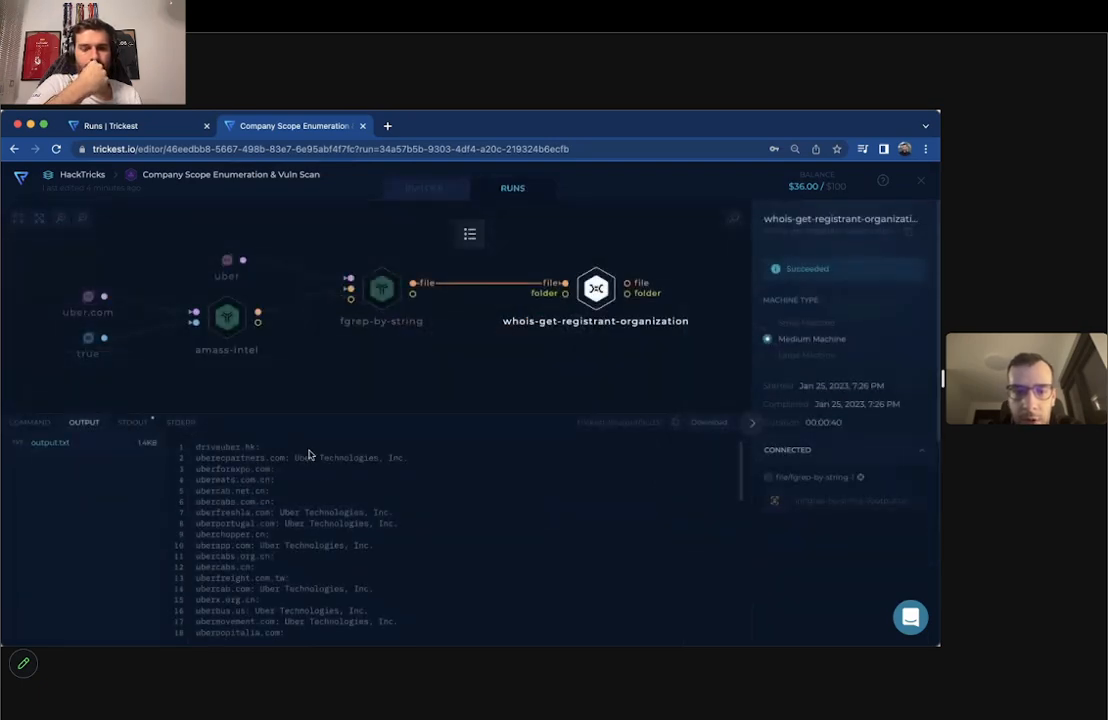
drag(312, 457, 295, 457)
double_click(234, 457)
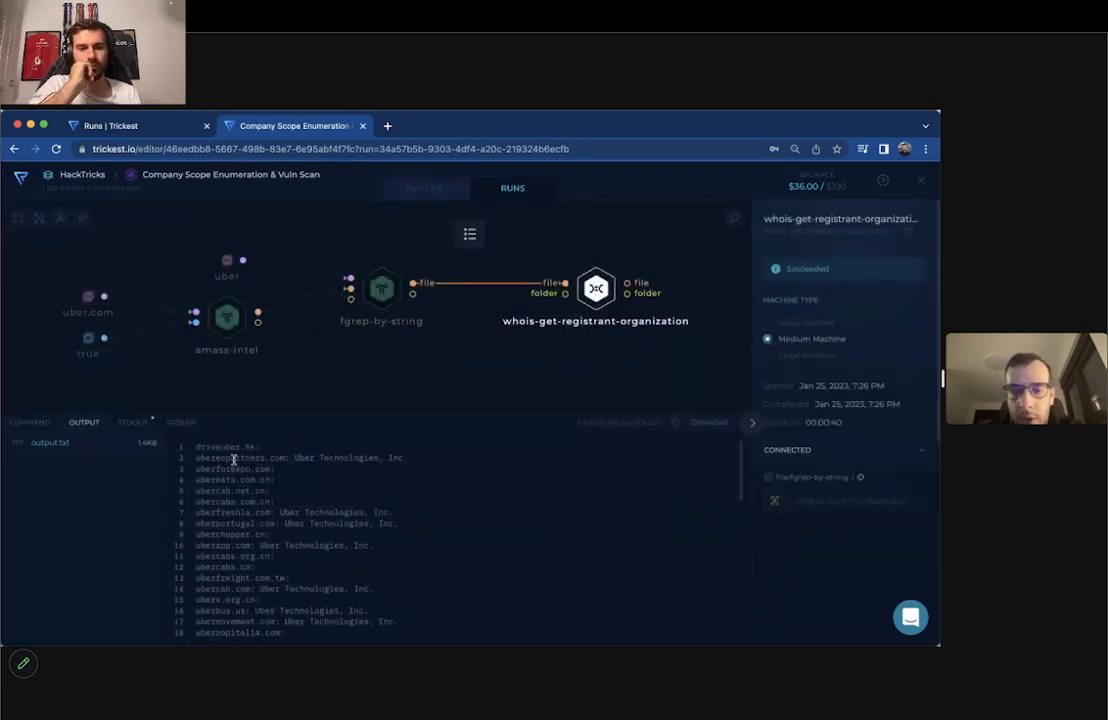
click(425, 188)
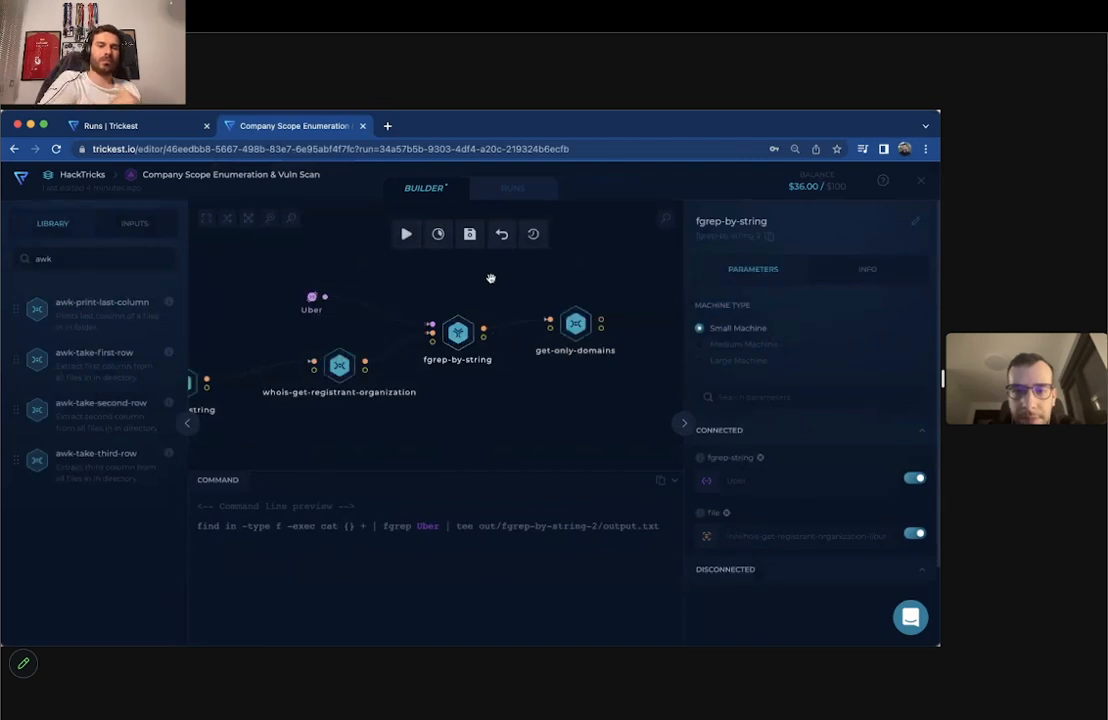
- Enlarge the command area for get-only-domains and set that node's machine type to Medium Machine
click(494, 324)
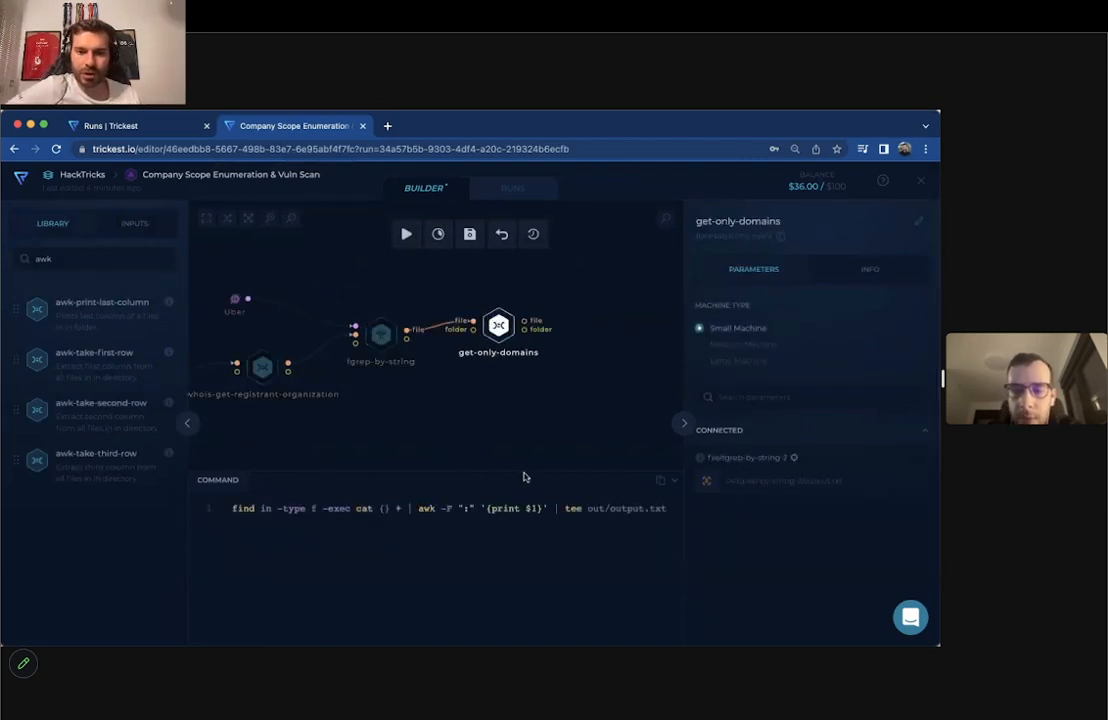
drag(522, 470, 522, 399)
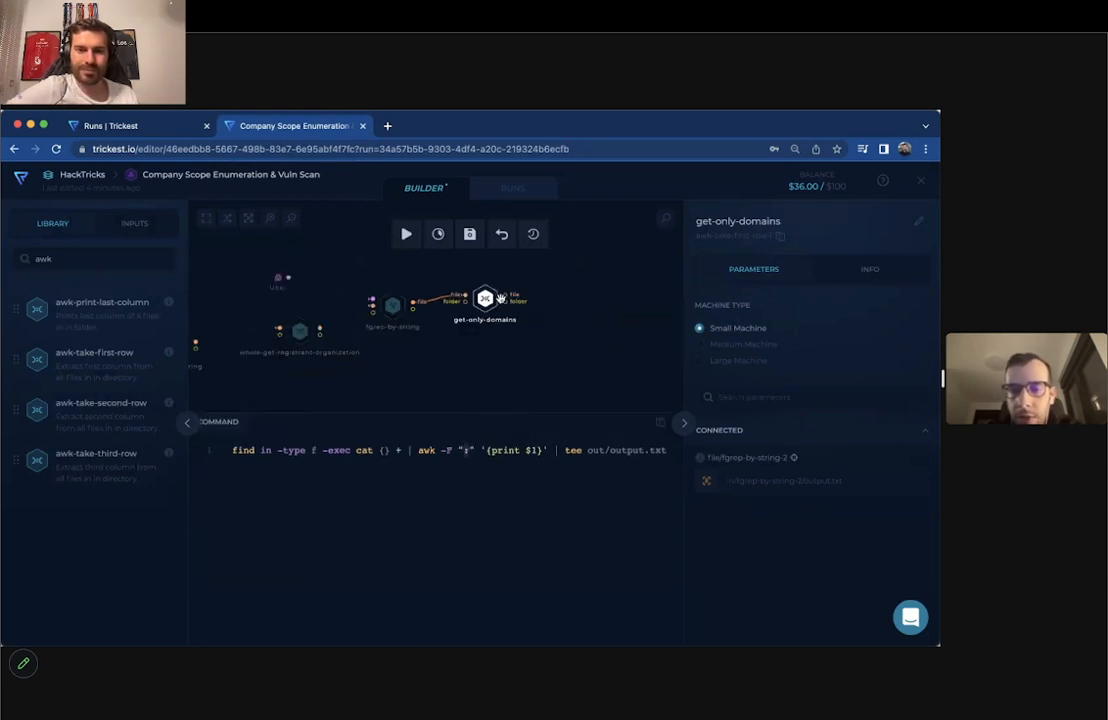
click(740, 344)
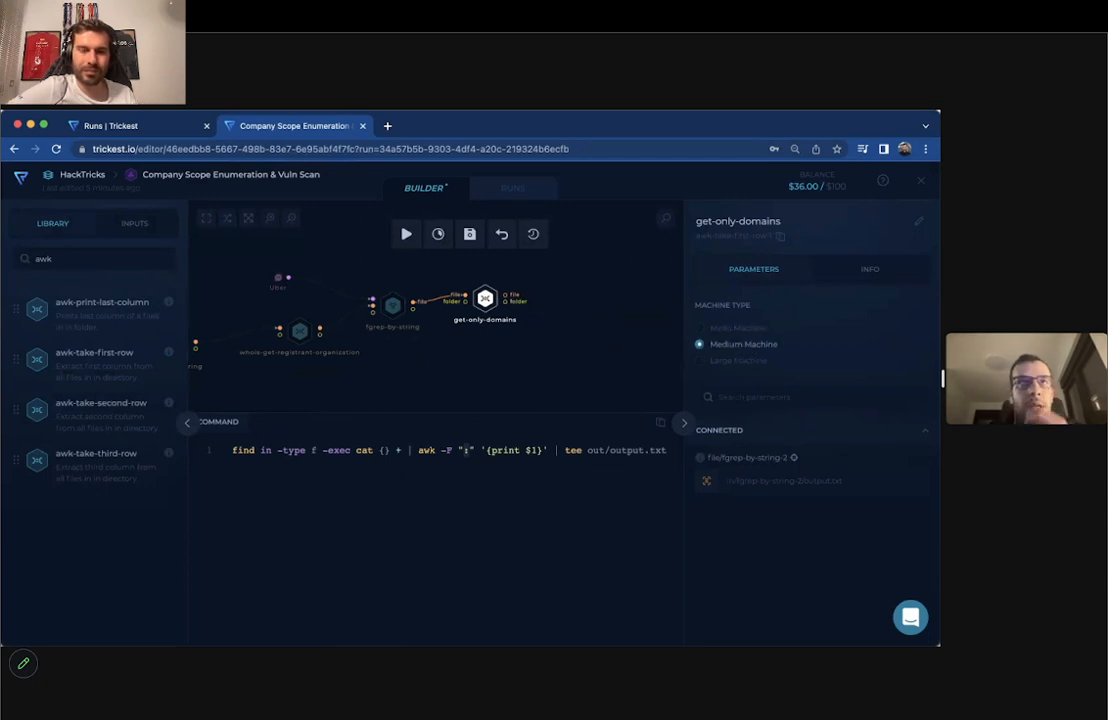
key(super+Tab)
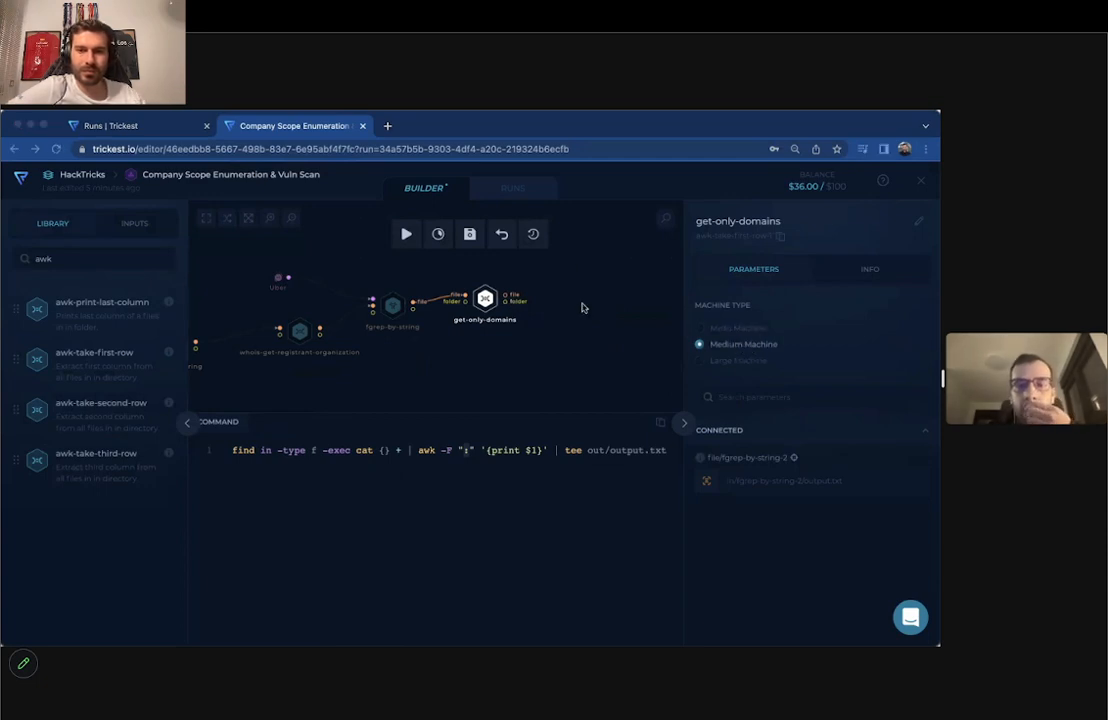
- Find amass in the library and add an amass node to the workflow beyond get-only-domains
drag(566, 307, 537, 287)
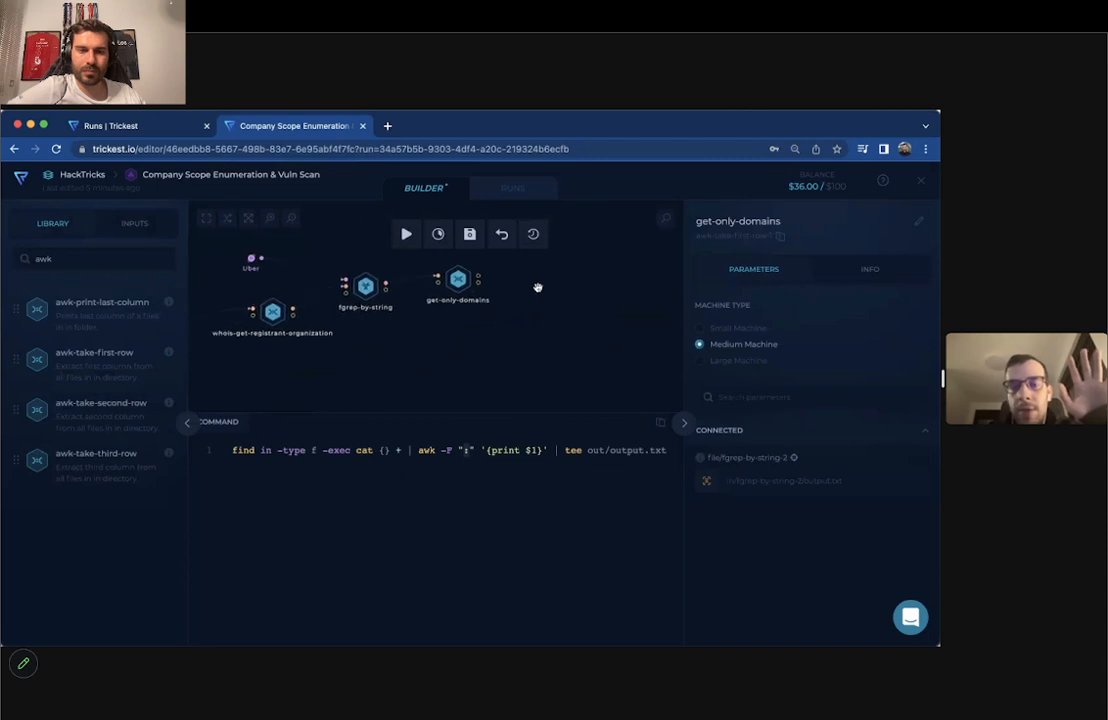
scroll(538, 286, down, 3)
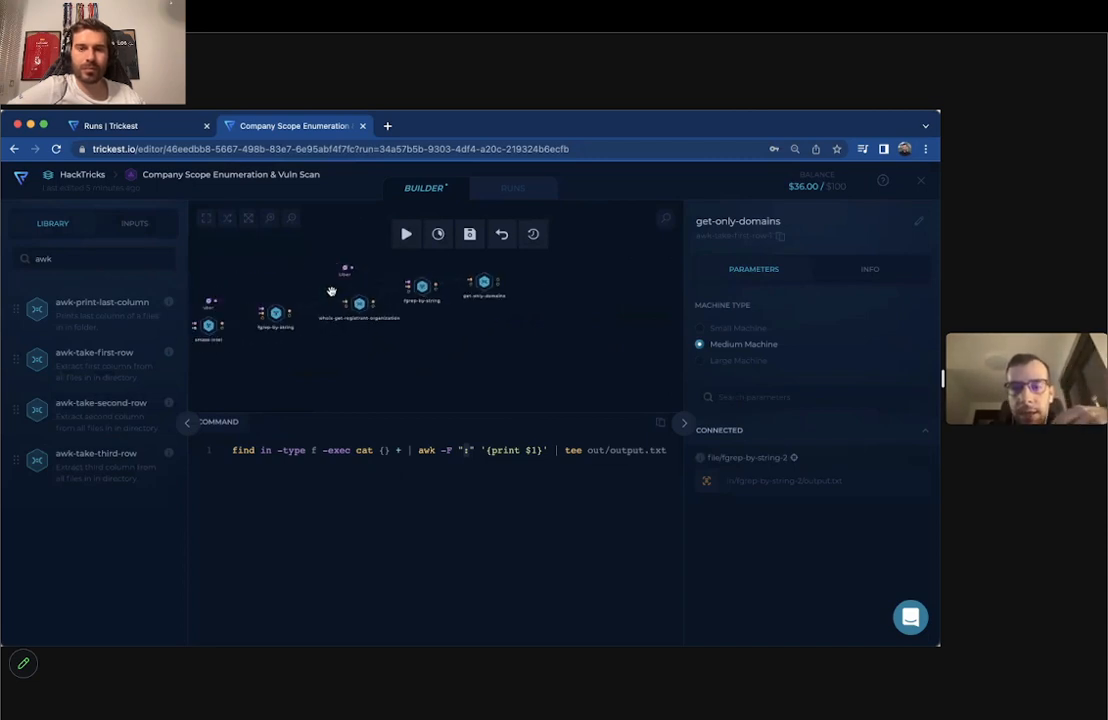
drag(522, 284, 482, 307)
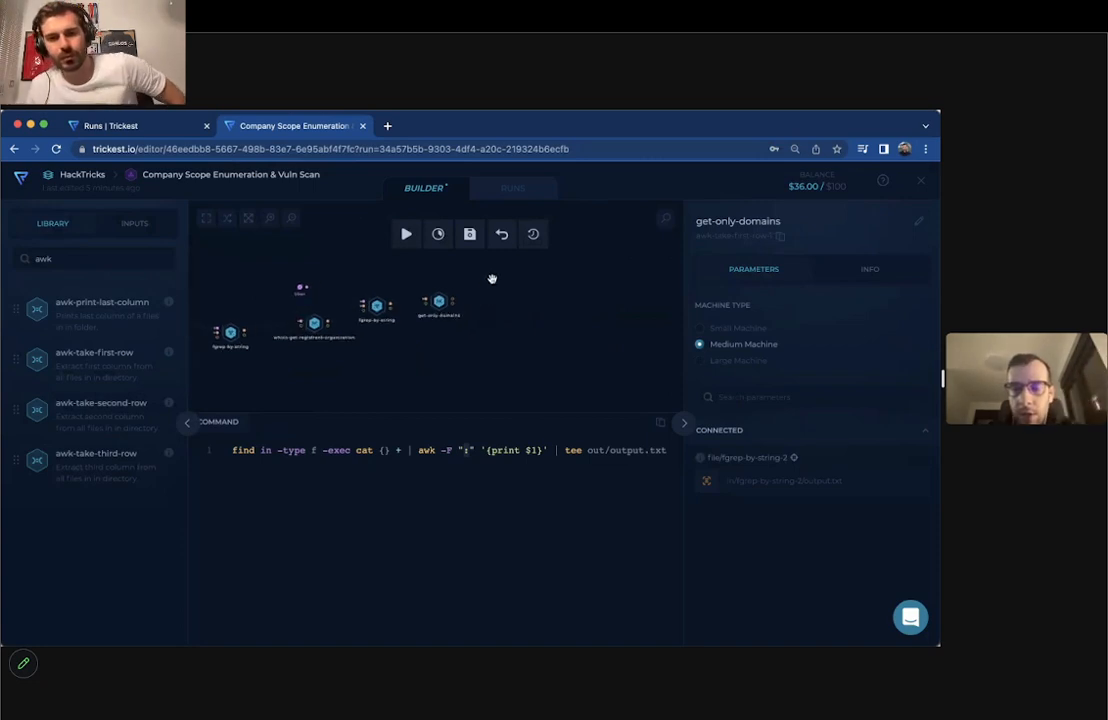
drag(492, 277, 448, 309)
click(139, 255)
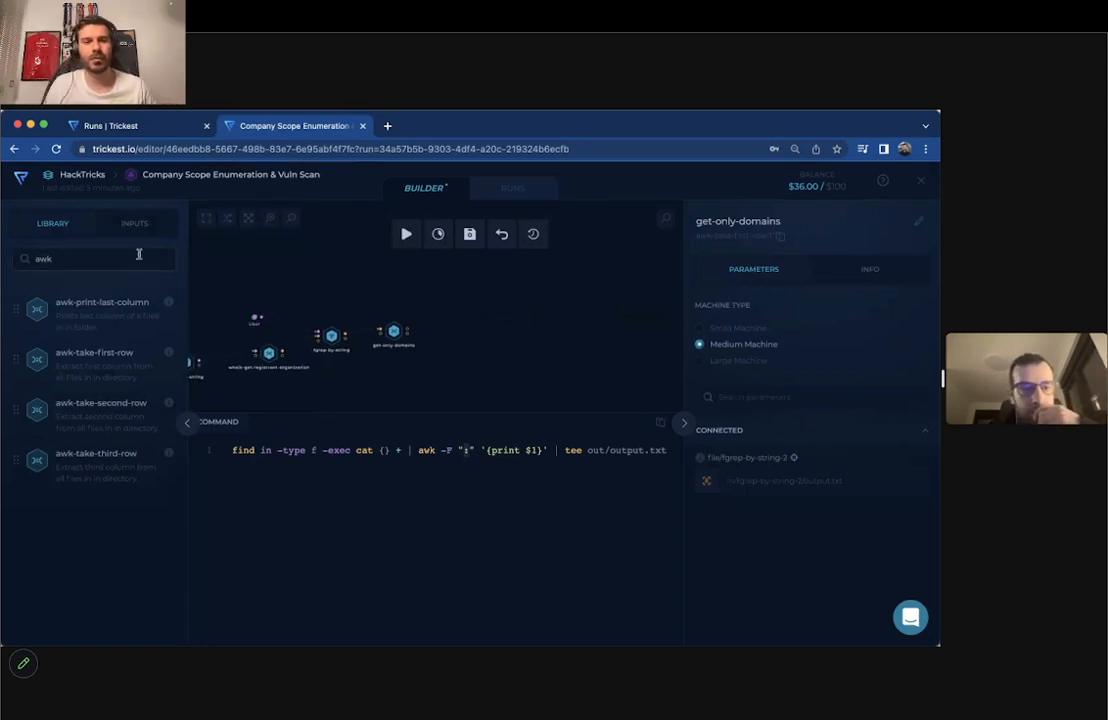
key(BackSpace)
key(BackSpace)
key(BackSpace)
text(amass)
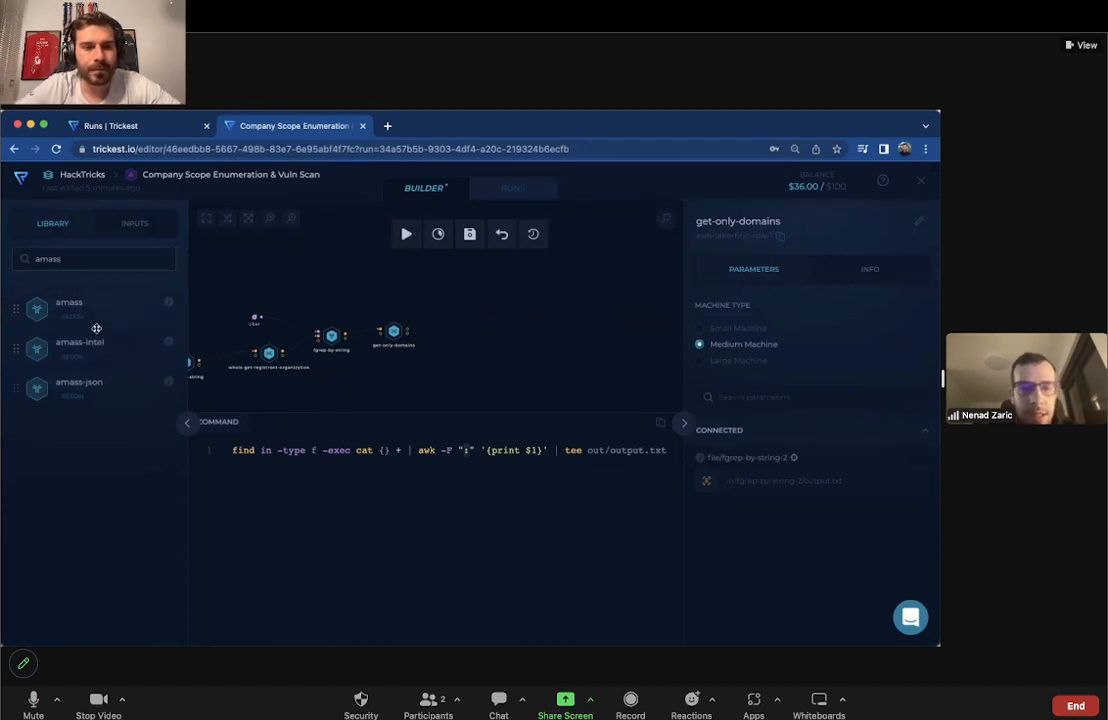
drag(90, 318, 459, 298)
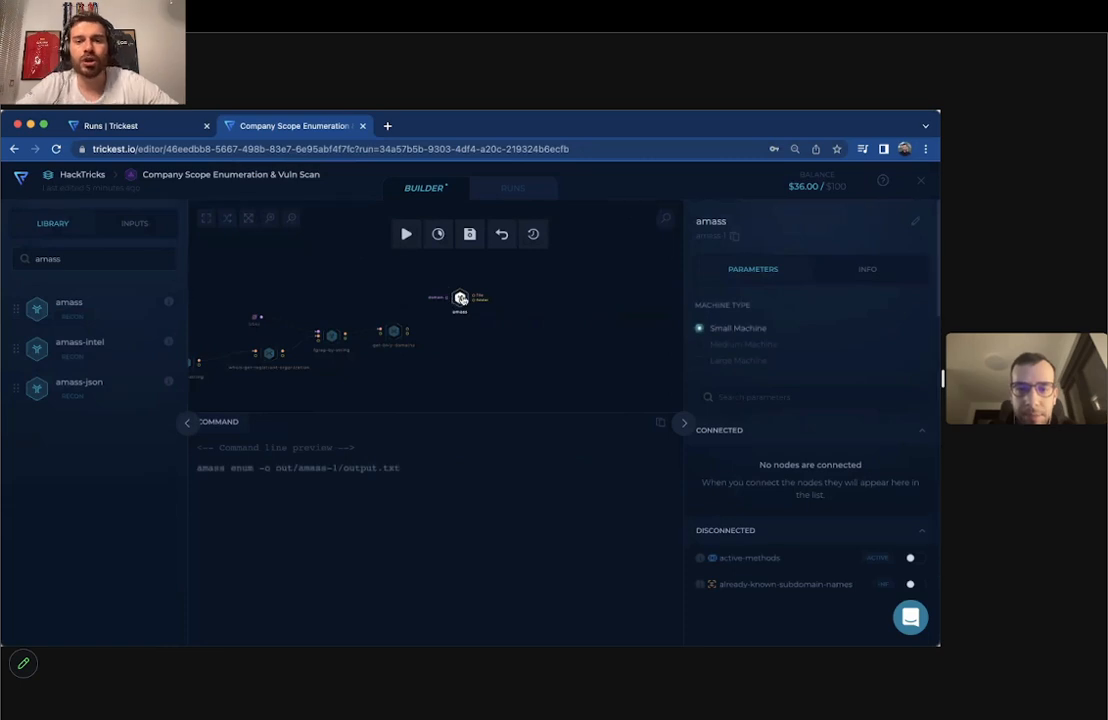
scroll(460, 298, up, 2)
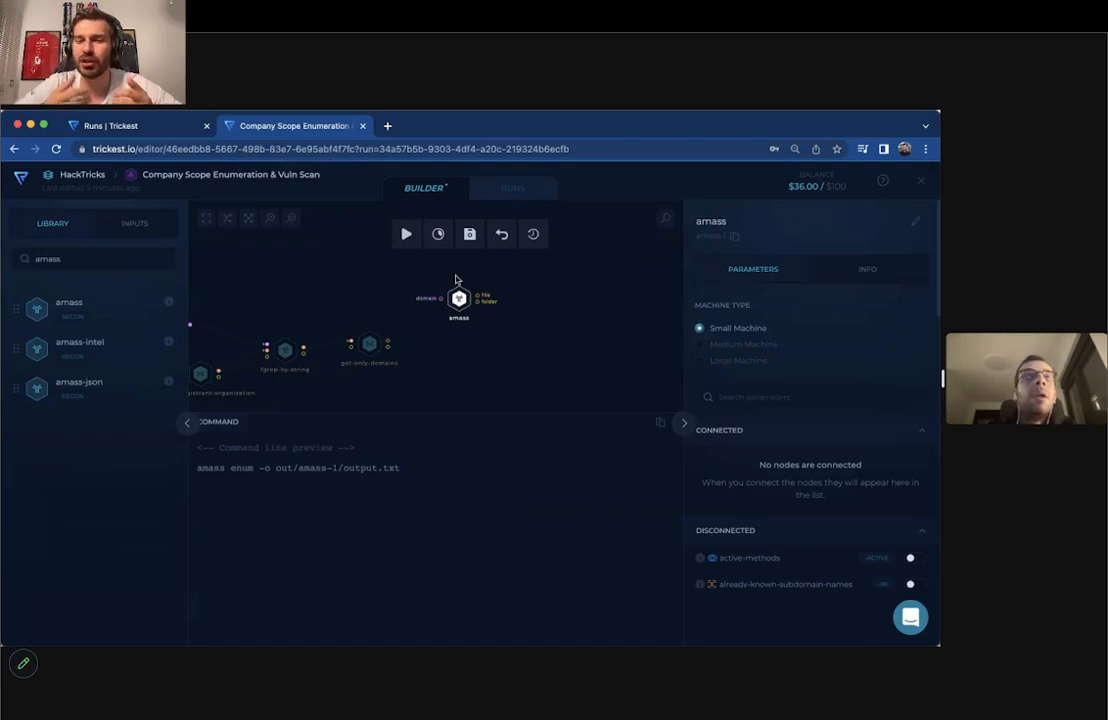
- Bring the Playground workflow's completed run into the browser window, collapse its output area, and look over the full node graph
key(super+Tab)
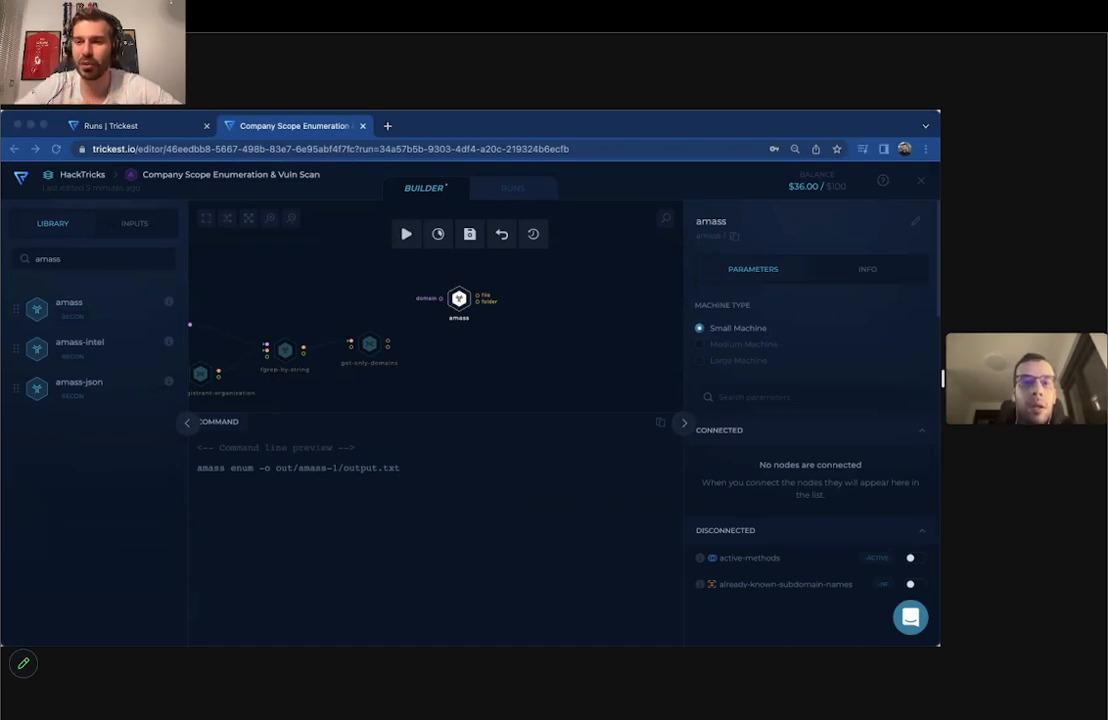
drag(430, 143, 492, 130)
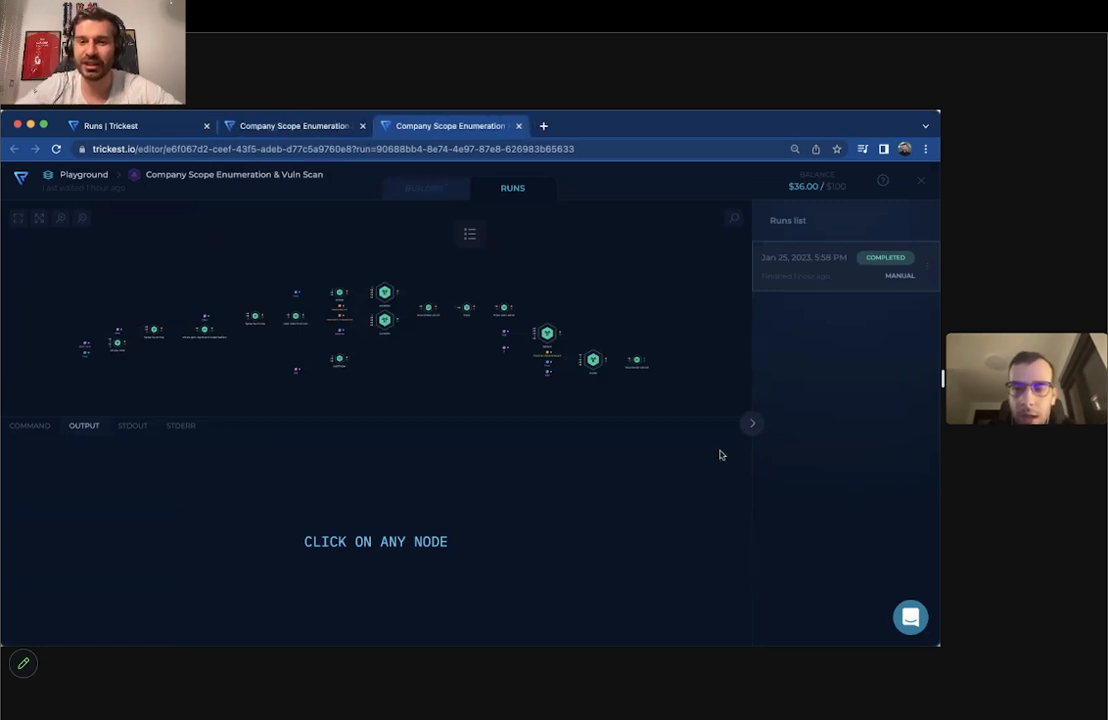
click(740, 433)
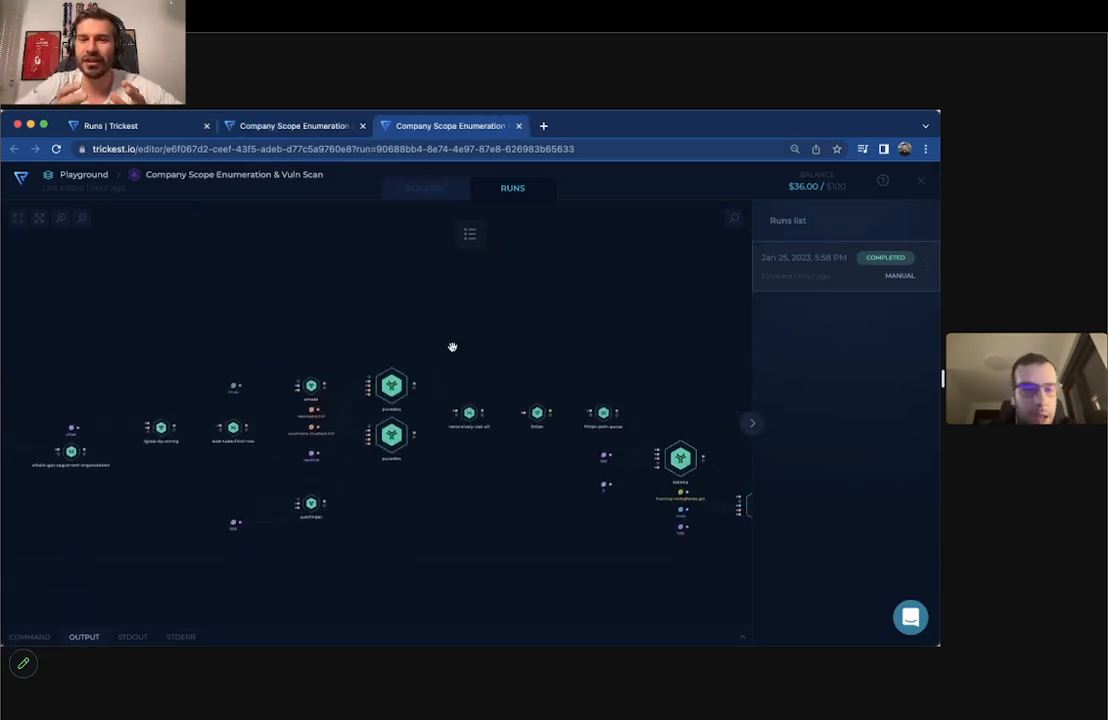
drag(462, 314, 415, 314)
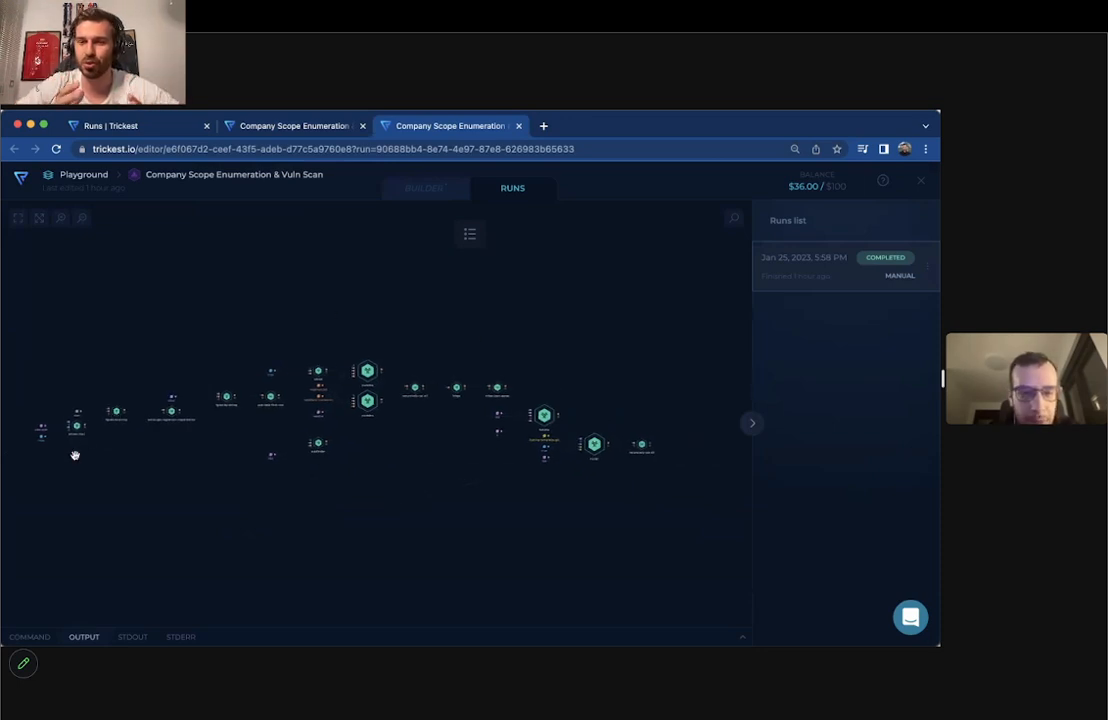
- Reopen the run's output area at a reduced height and inspect the amass and subfinder nodes, ending on subfinder's output
scroll(73, 442, up, 5)
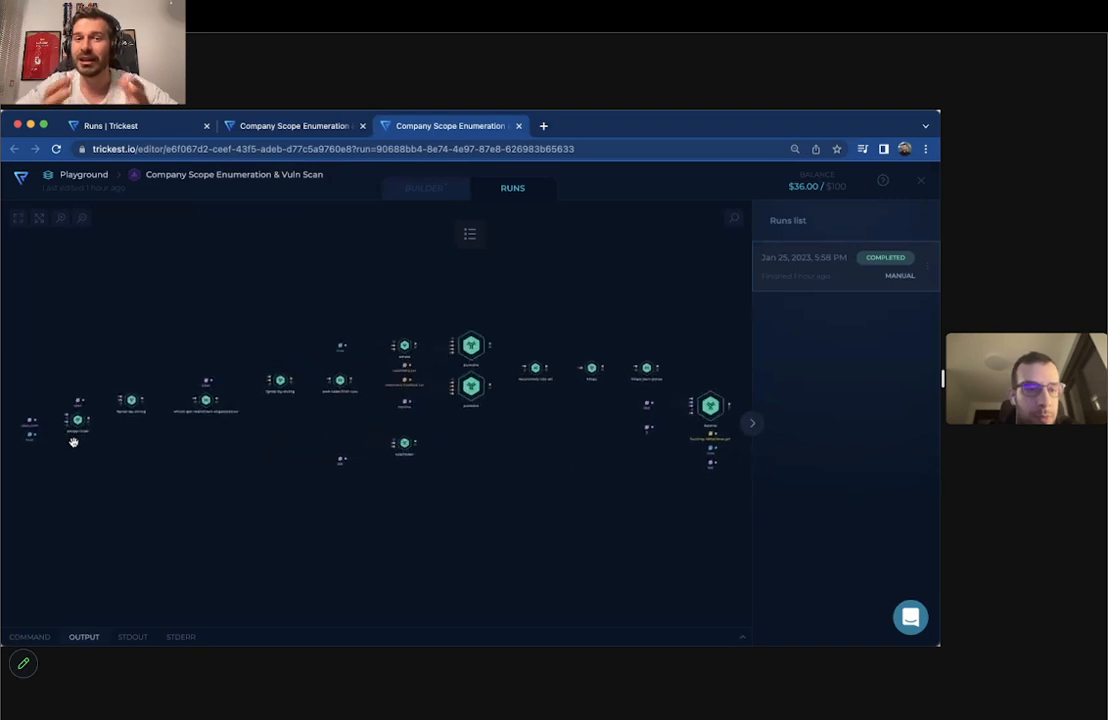
scroll(73, 442, up, 2)
drag(74, 442, 146, 444)
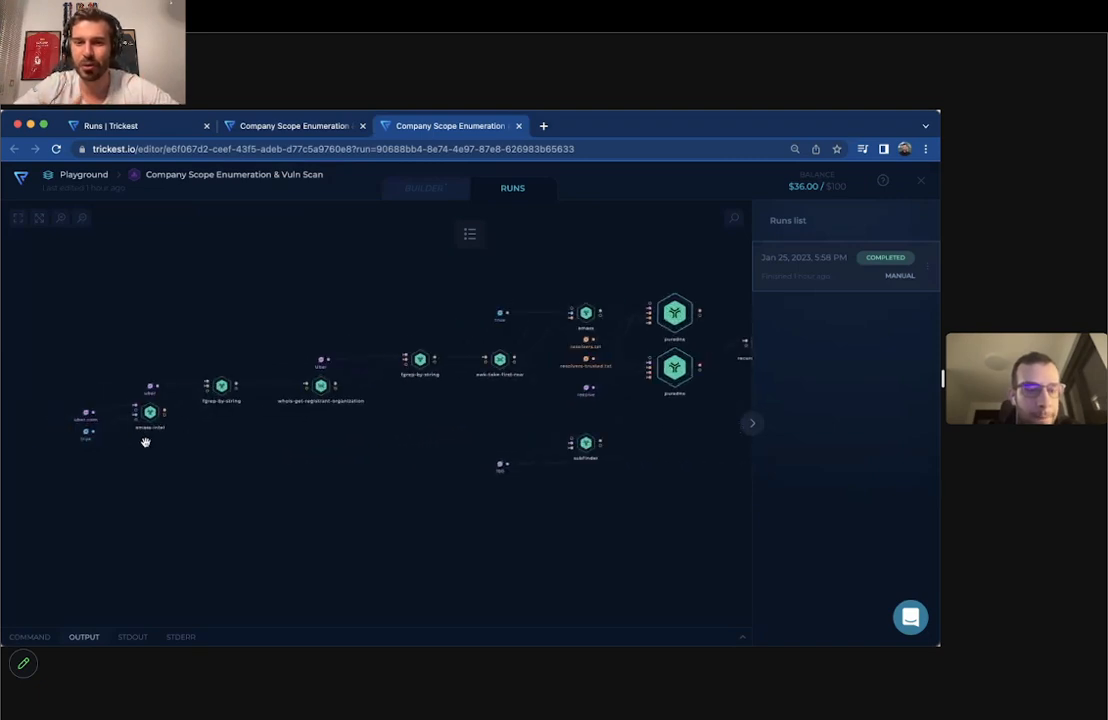
scroll(147, 446, up, 3)
click(742, 637)
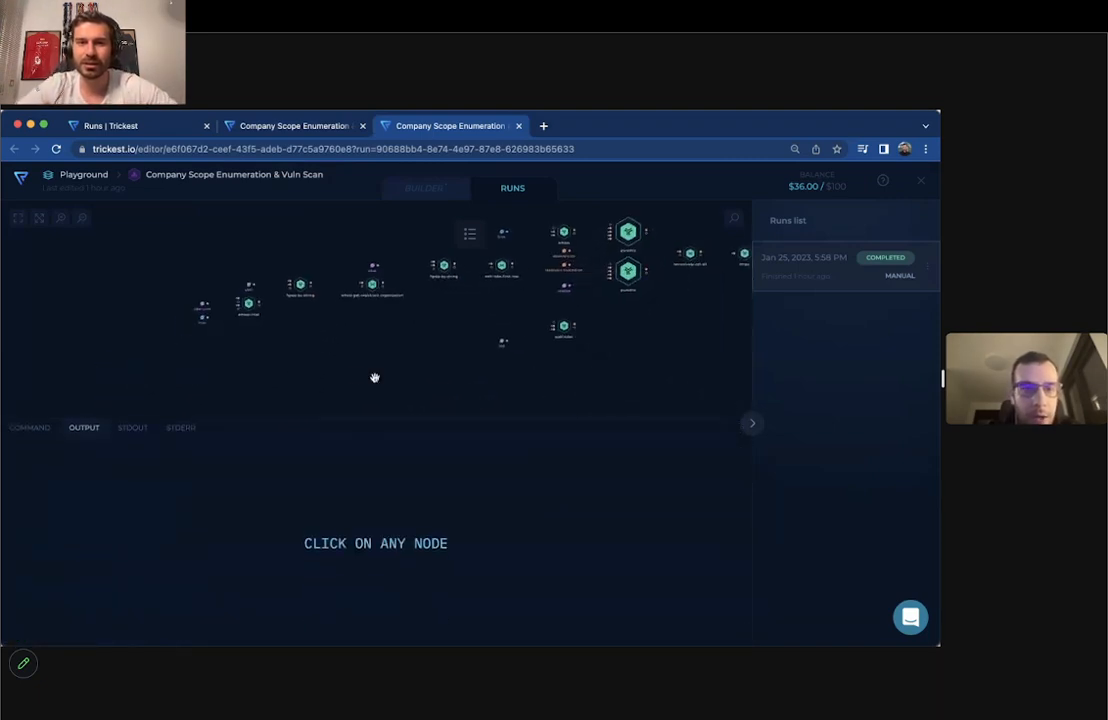
drag(545, 422, 532, 487)
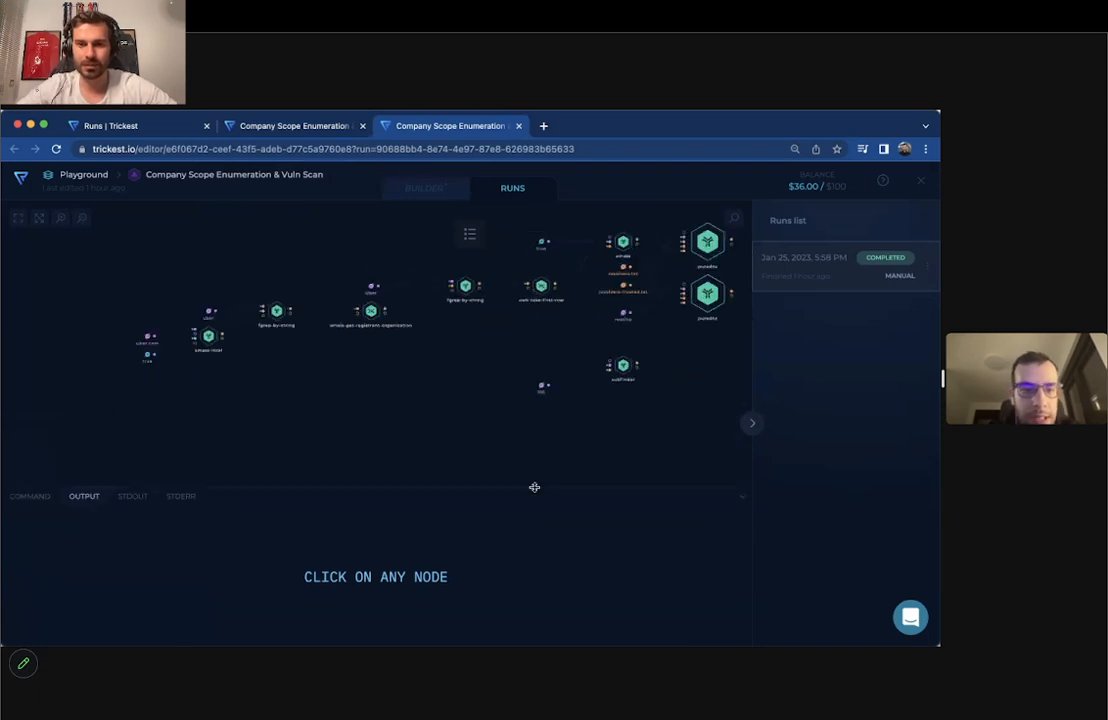
drag(450, 376, 328, 367)
drag(591, 341, 484, 351)
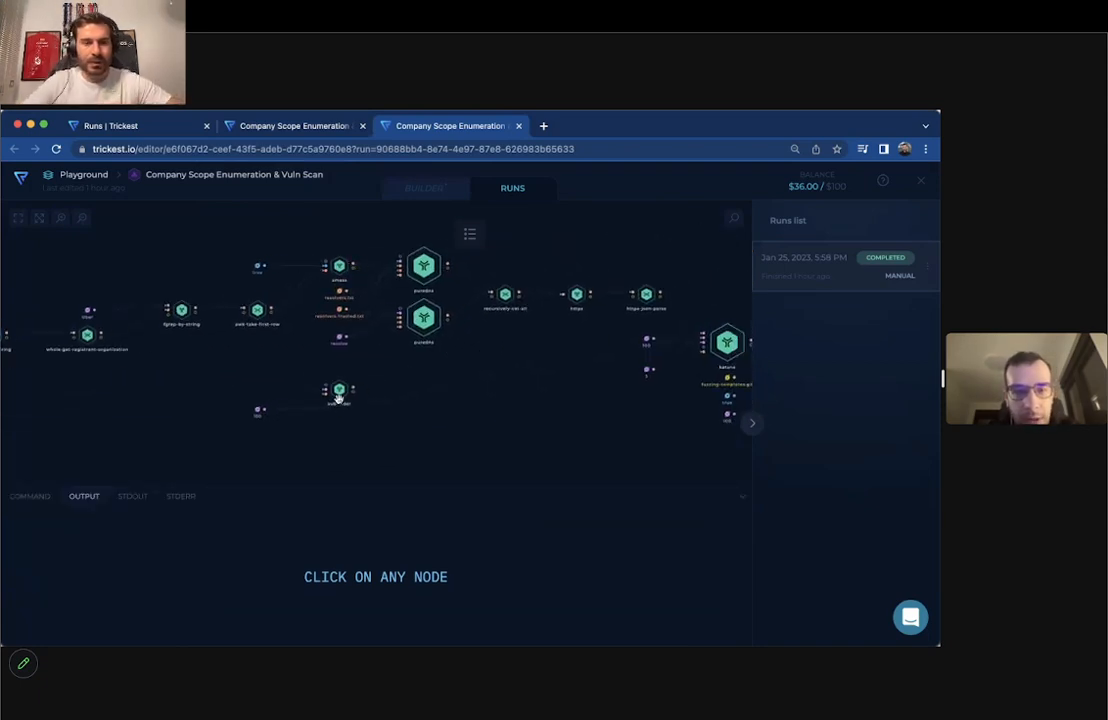
click(339, 266)
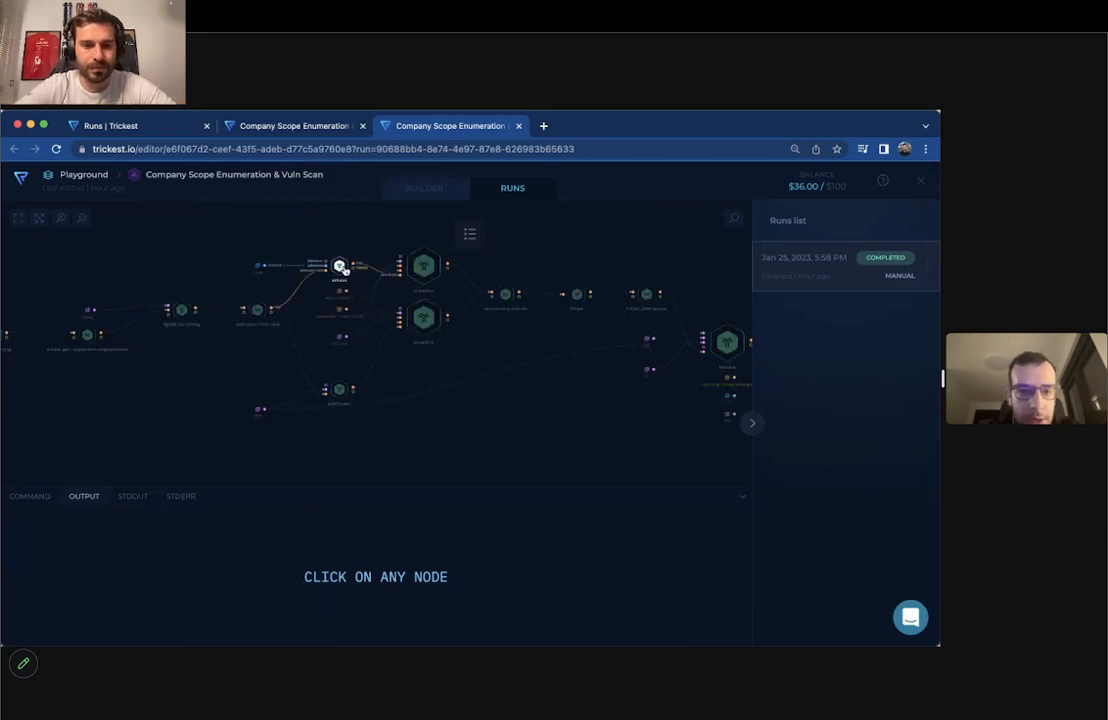
click(341, 391)
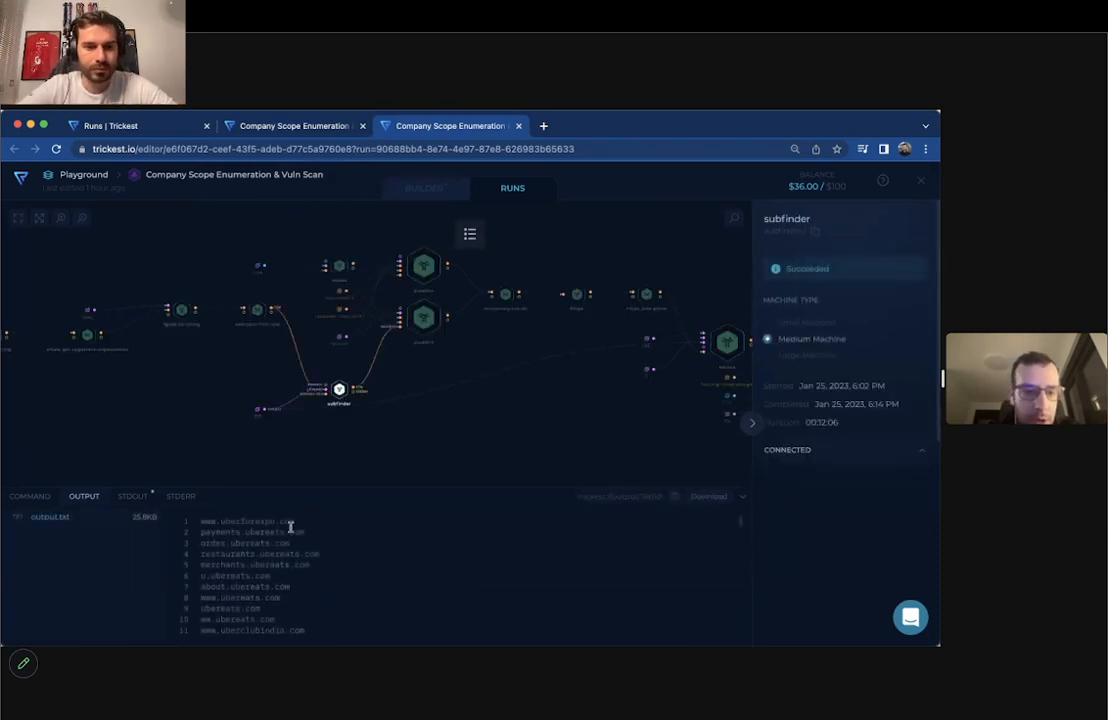
- Open the output of the puredns node fed by amass and read through its list of resolved subdomains
drag(453, 360, 397, 406)
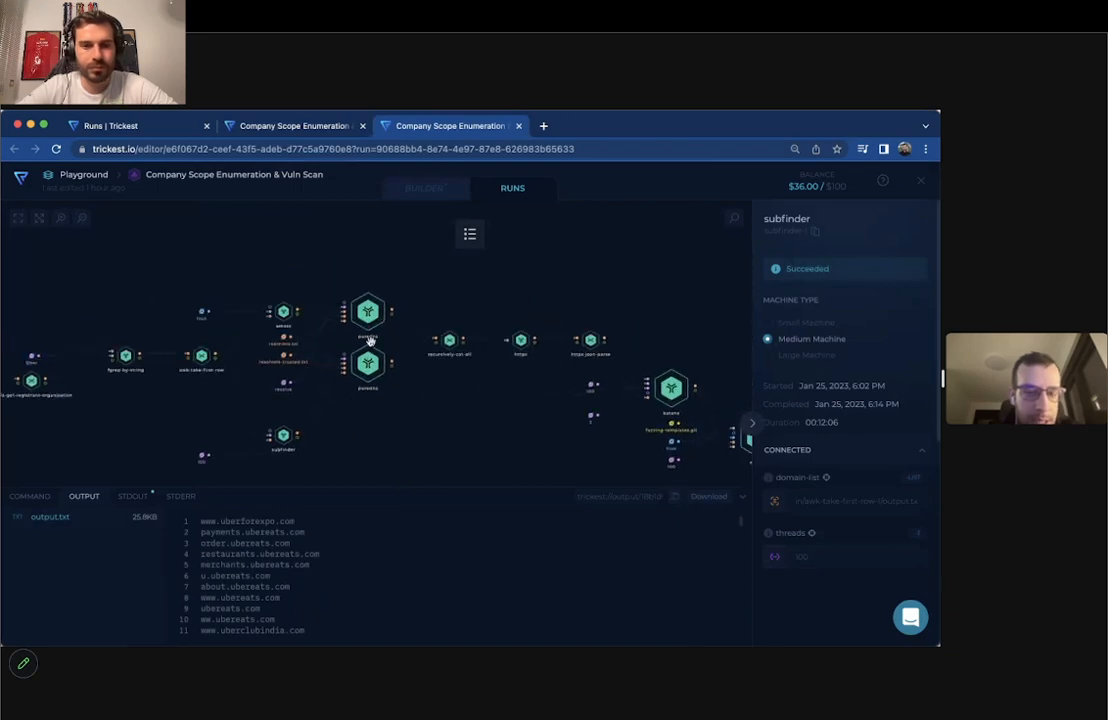
scroll(285, 364, up, 5)
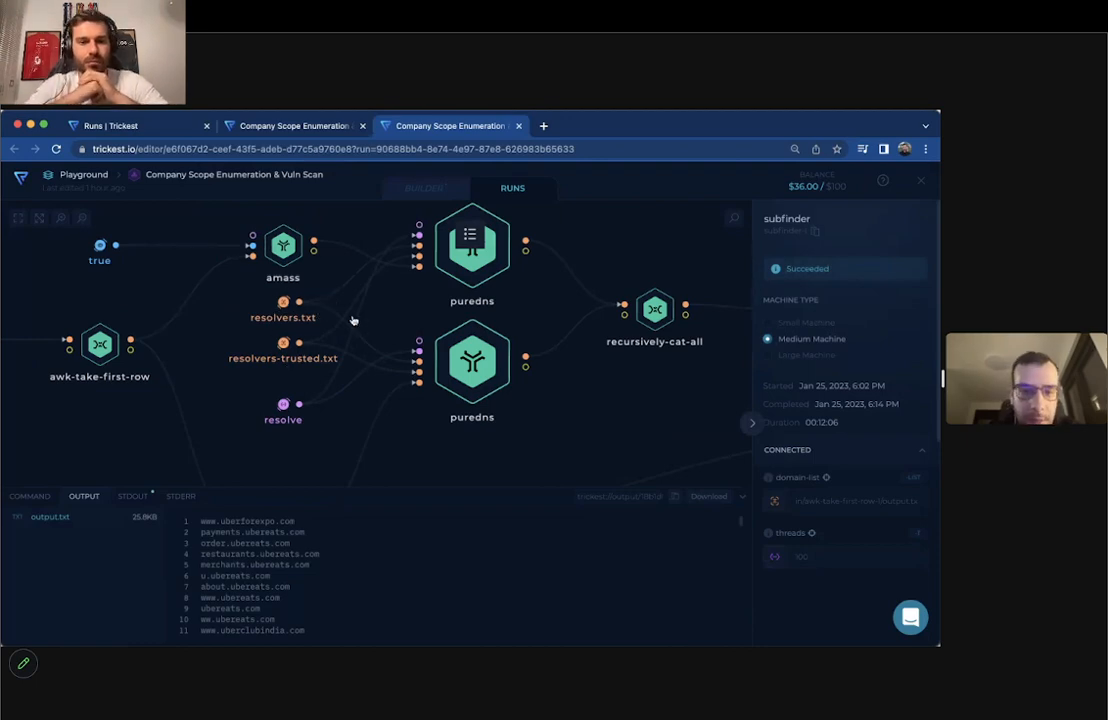
scroll(462, 368, down, 2)
click(480, 365)
scroll(480, 365, down, 2)
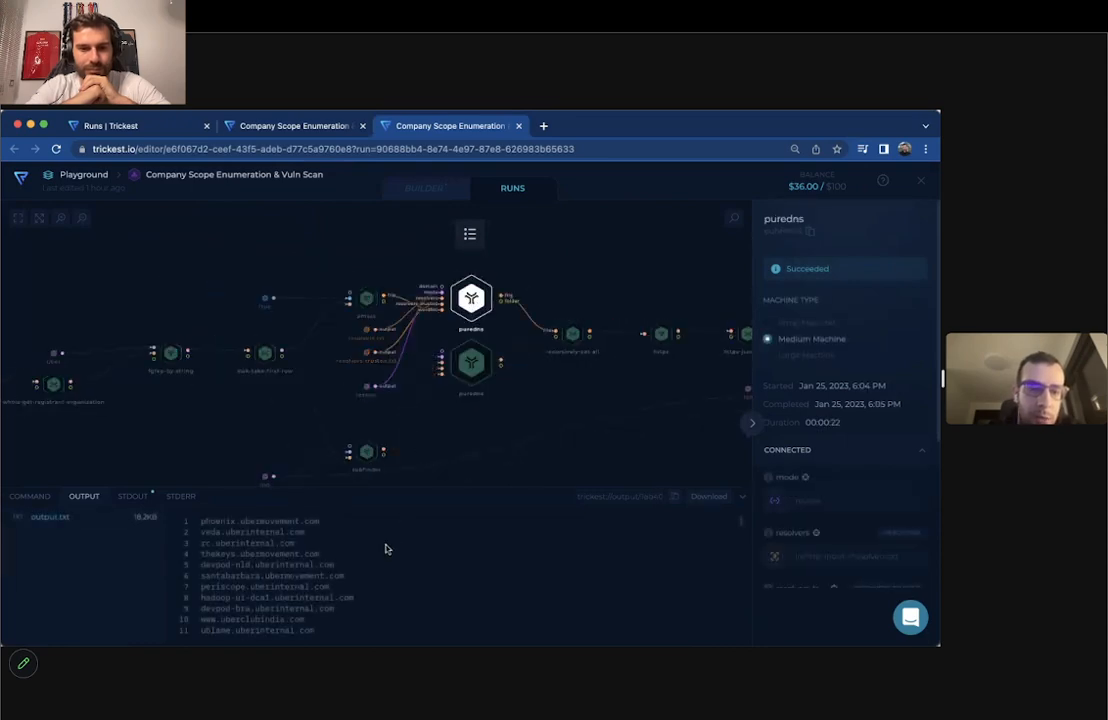
scroll(387, 548, down, 15)
scroll(387, 548, down, 10)
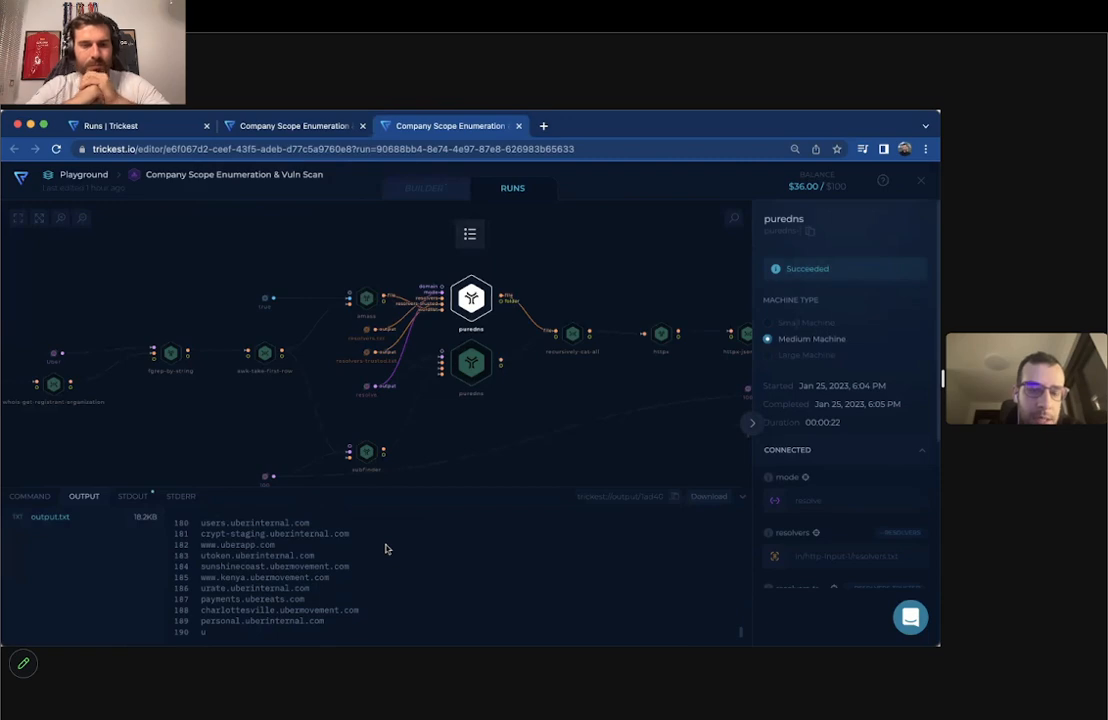
scroll(385, 548, up, 20)
- View the output and the command of the recursively-cat-all node that merges the two puredns results
drag(527, 398, 357, 362)
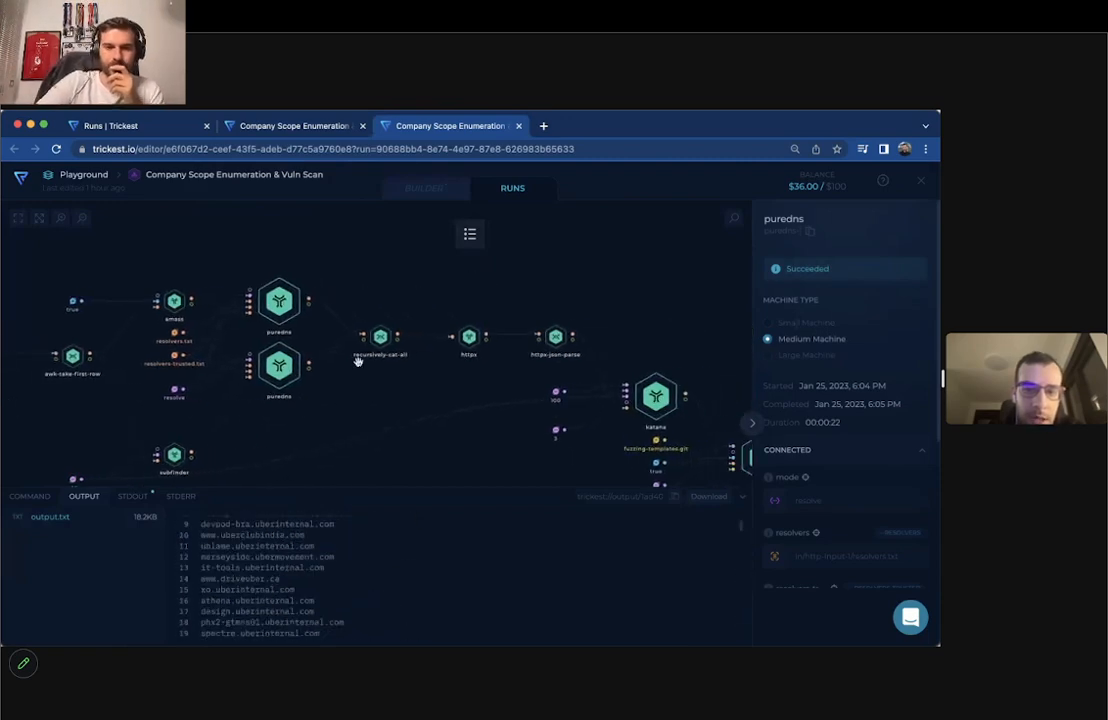
click(380, 337)
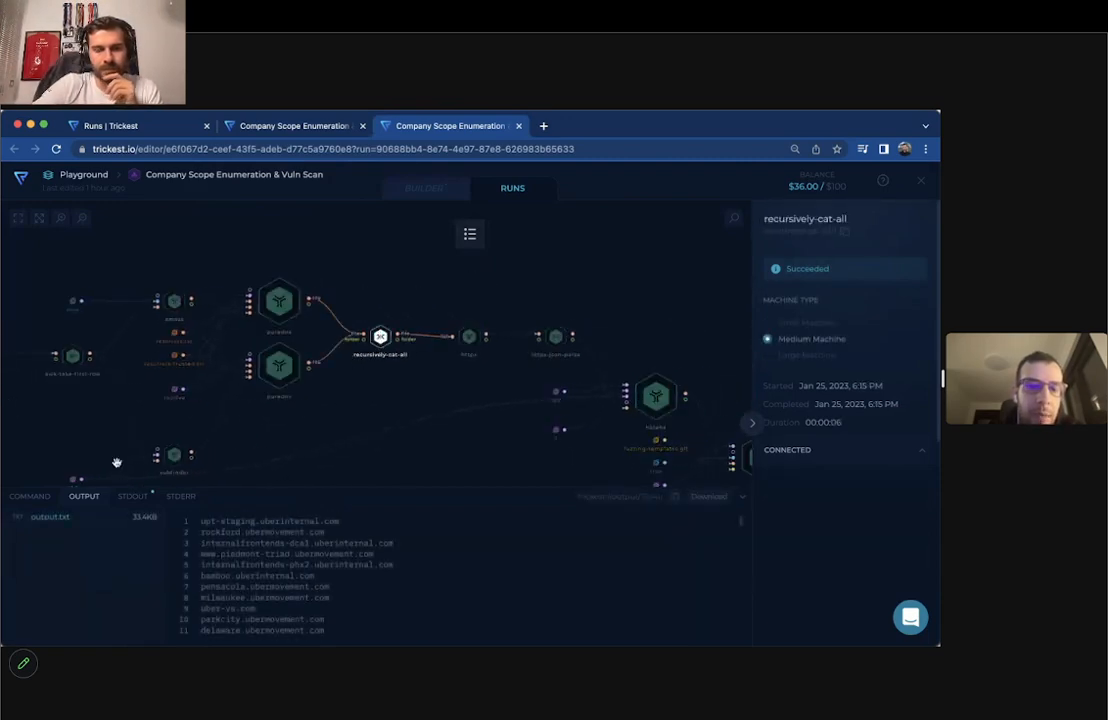
click(30, 496)
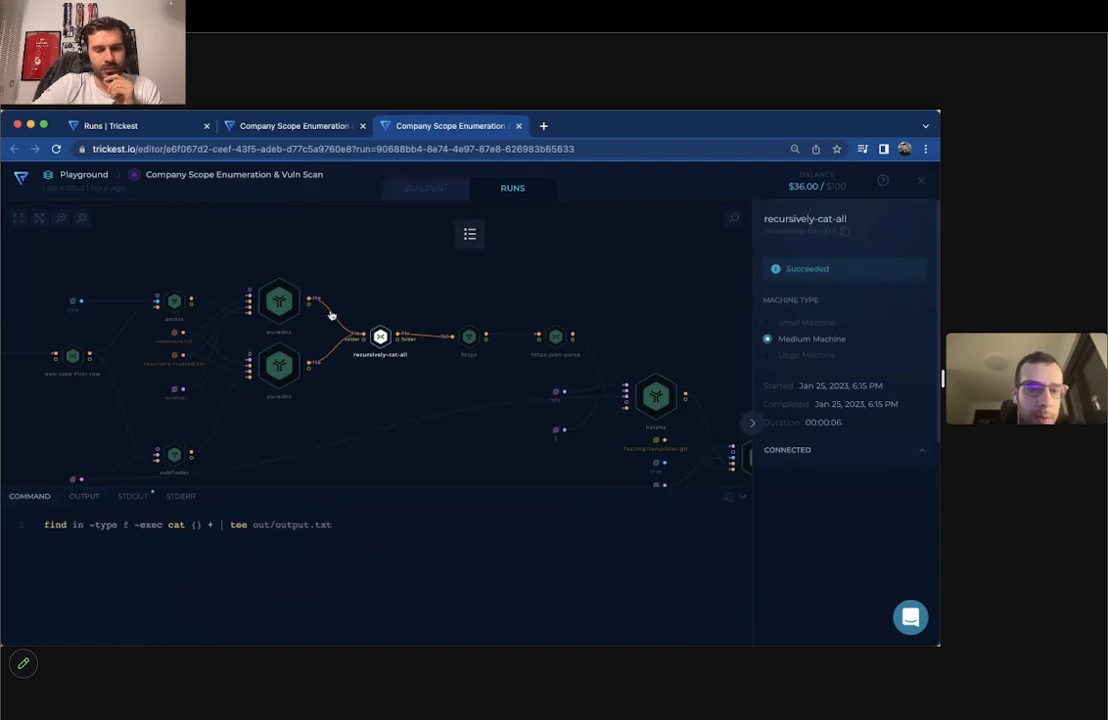
click(388, 375)
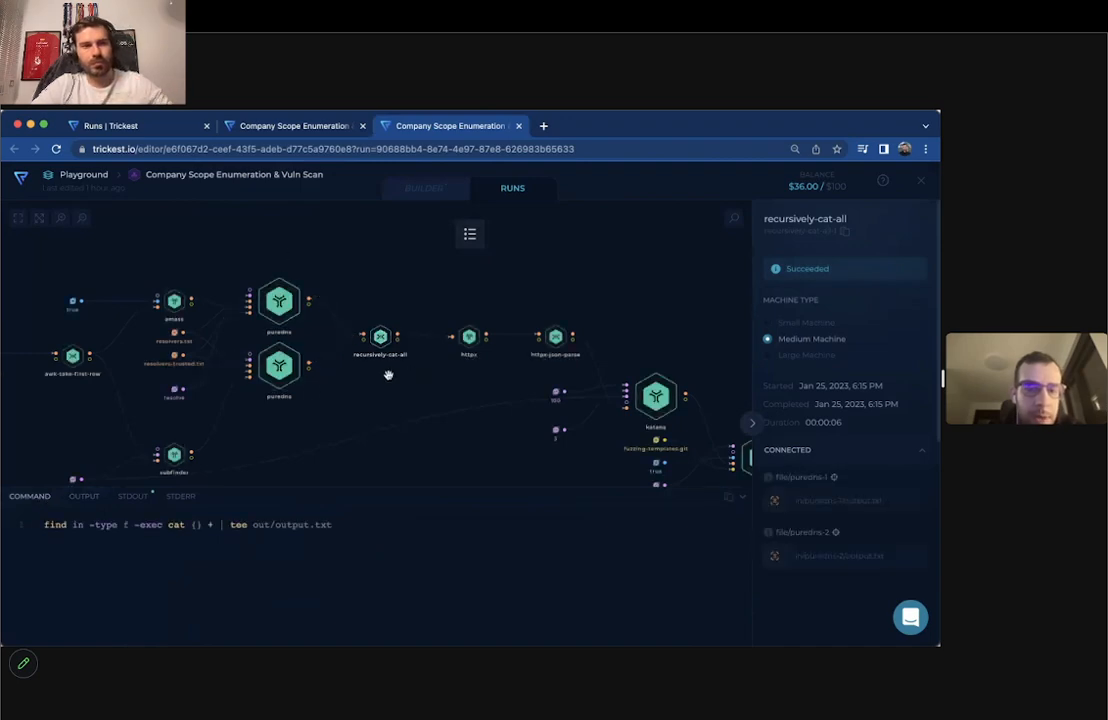
- Look at the httpx node's JSON output and the httpx-json-parse node that receives it
drag(388, 375, 249, 382)
scroll(331, 352, up, 5)
click(331, 351)
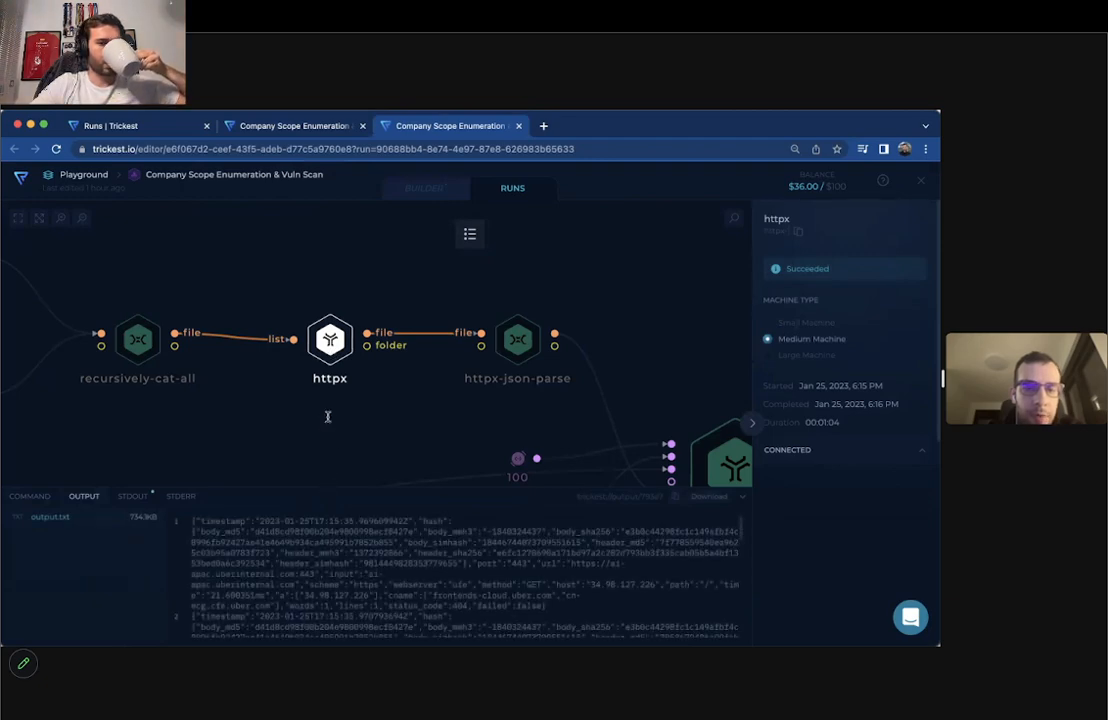
scroll(360, 400, down, 3)
click(467, 318)
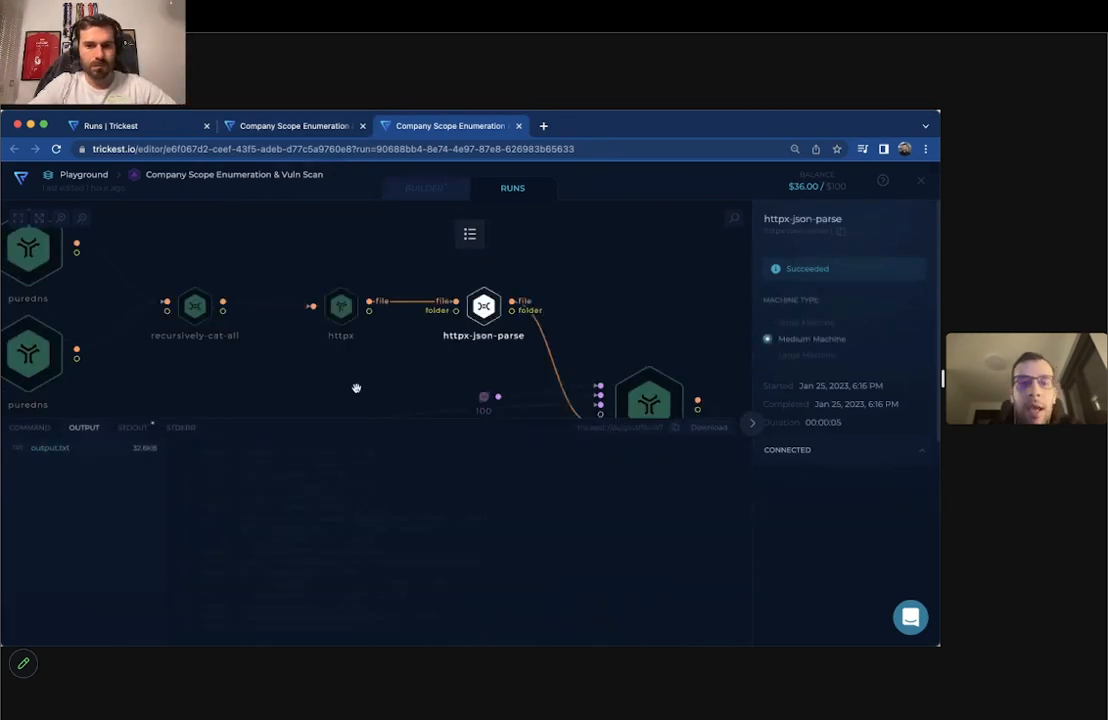
click(337, 304)
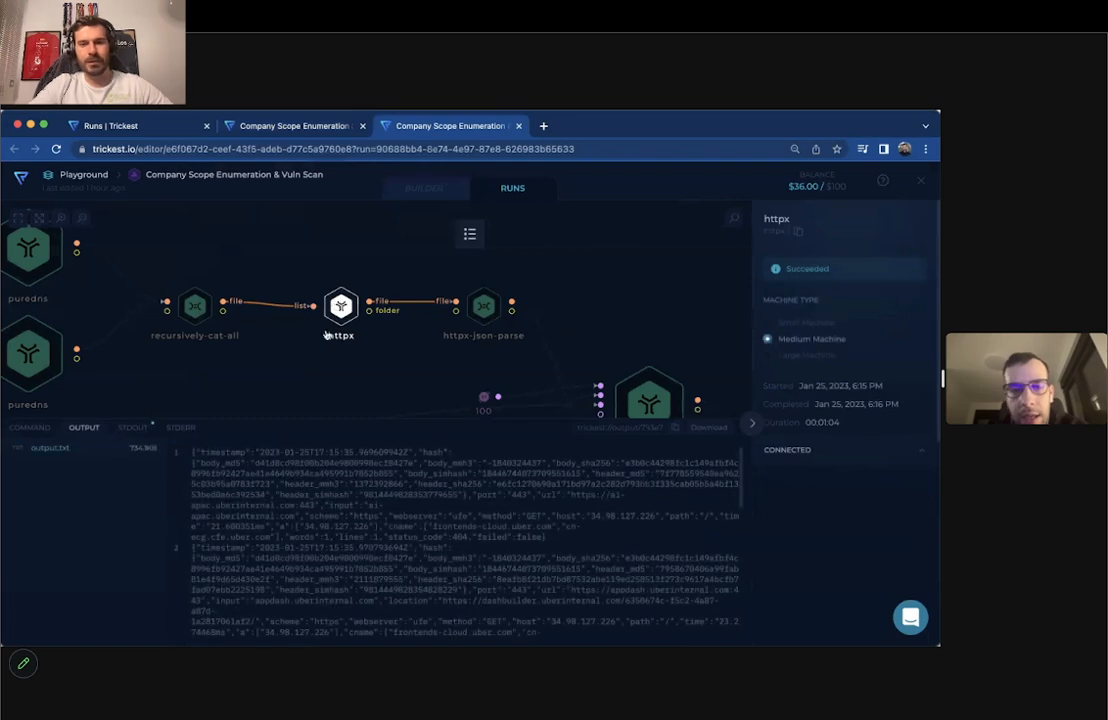
- Check the command of httpx-json-parse, then read through the URLs in its output
click(484, 320)
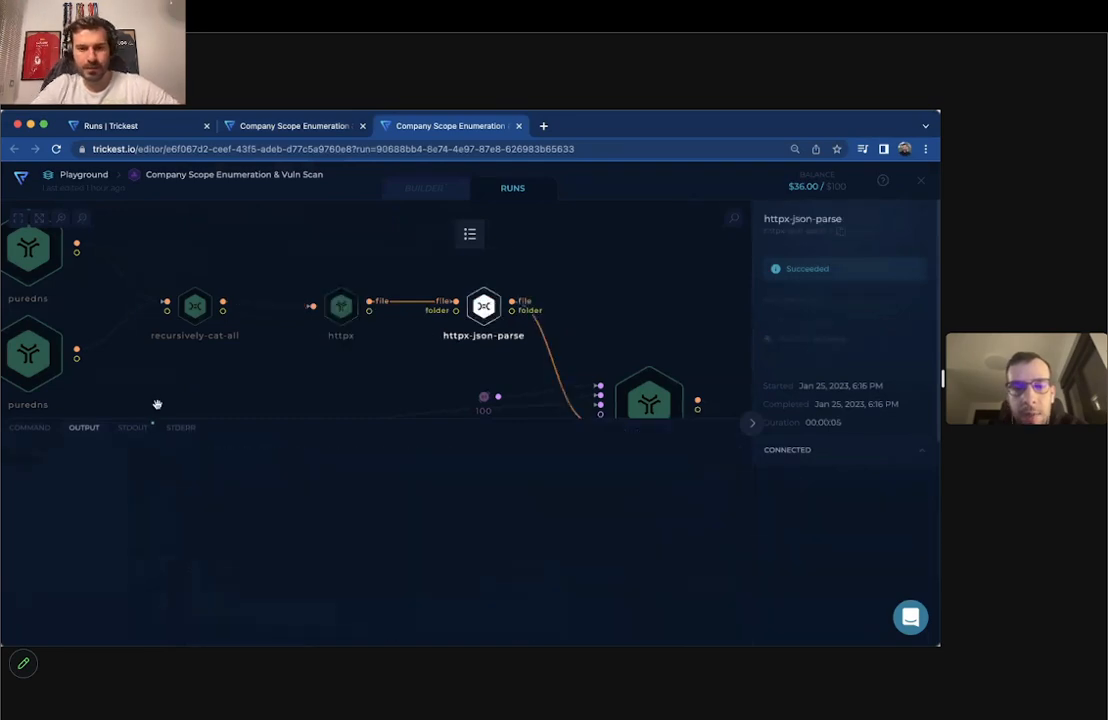
click(29, 427)
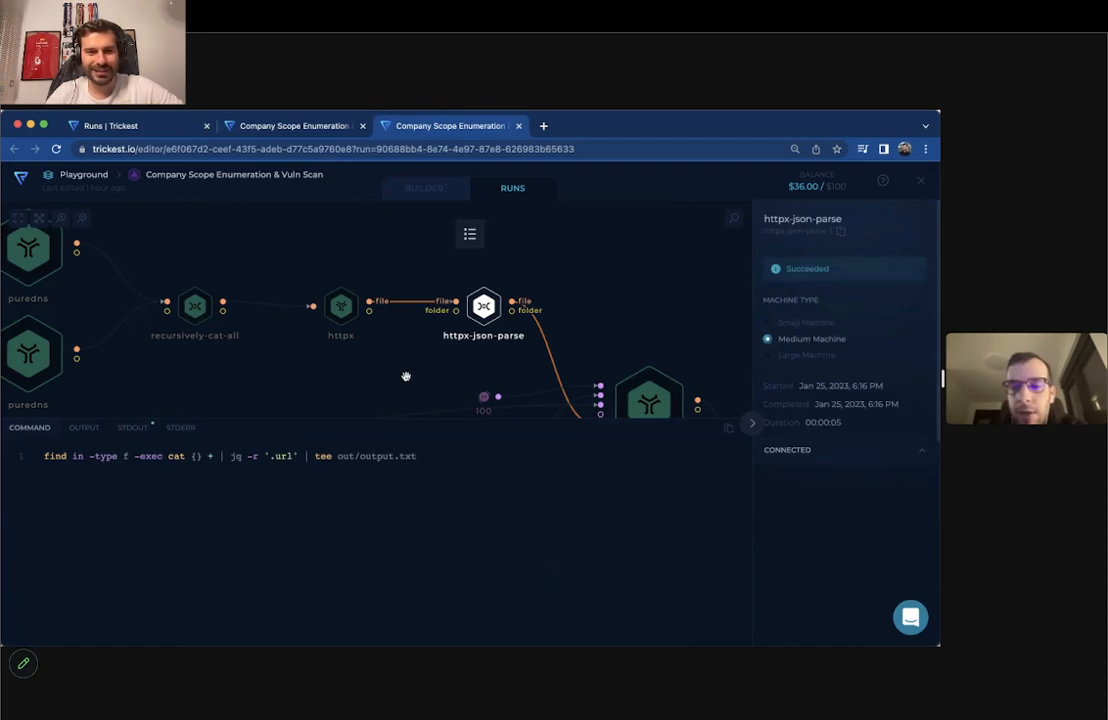
click(84, 427)
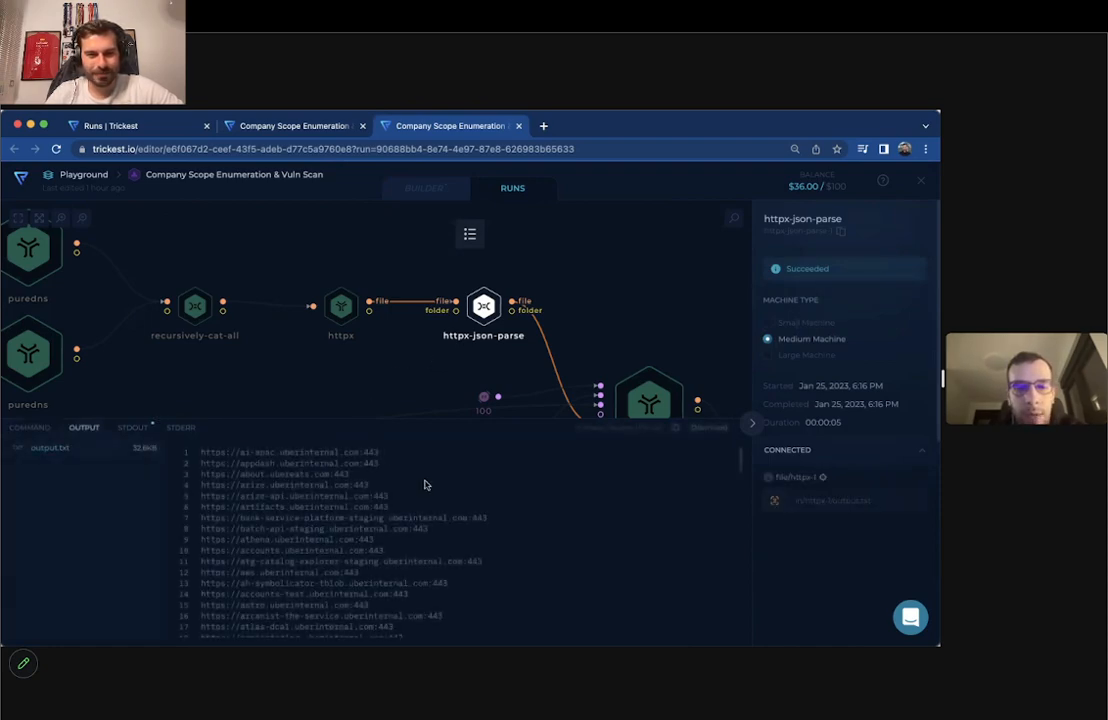
scroll(424, 485, down, 20)
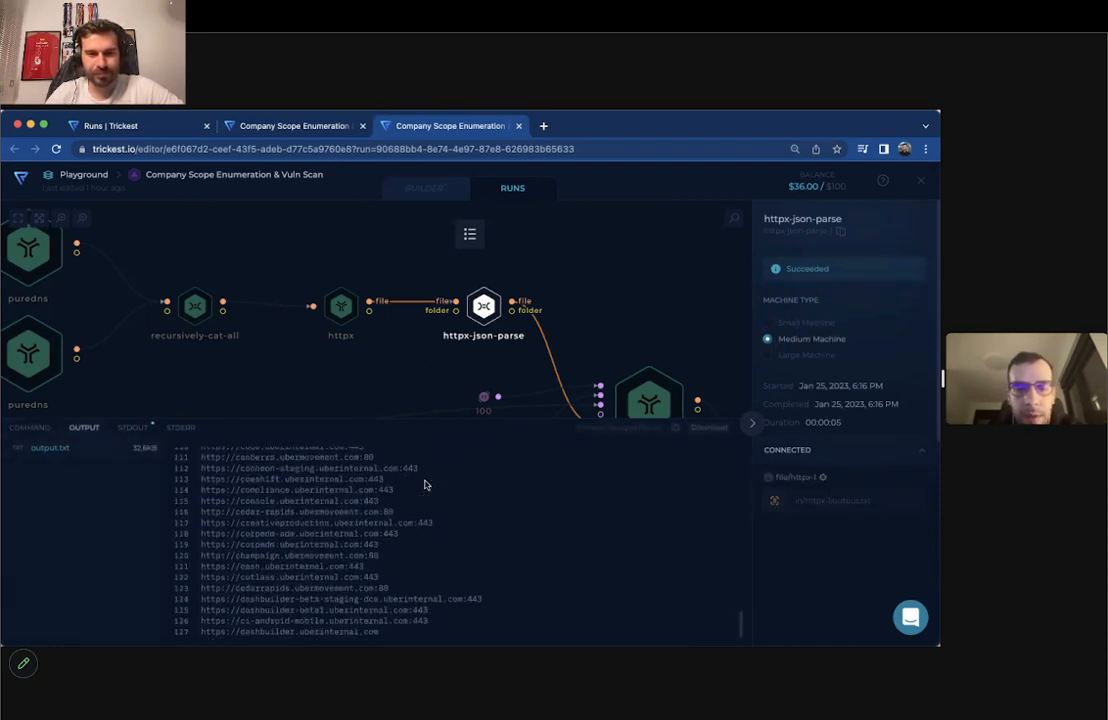
- Open the output of the katana node that crawls the parsed URLs
drag(420, 368, 238, 275)
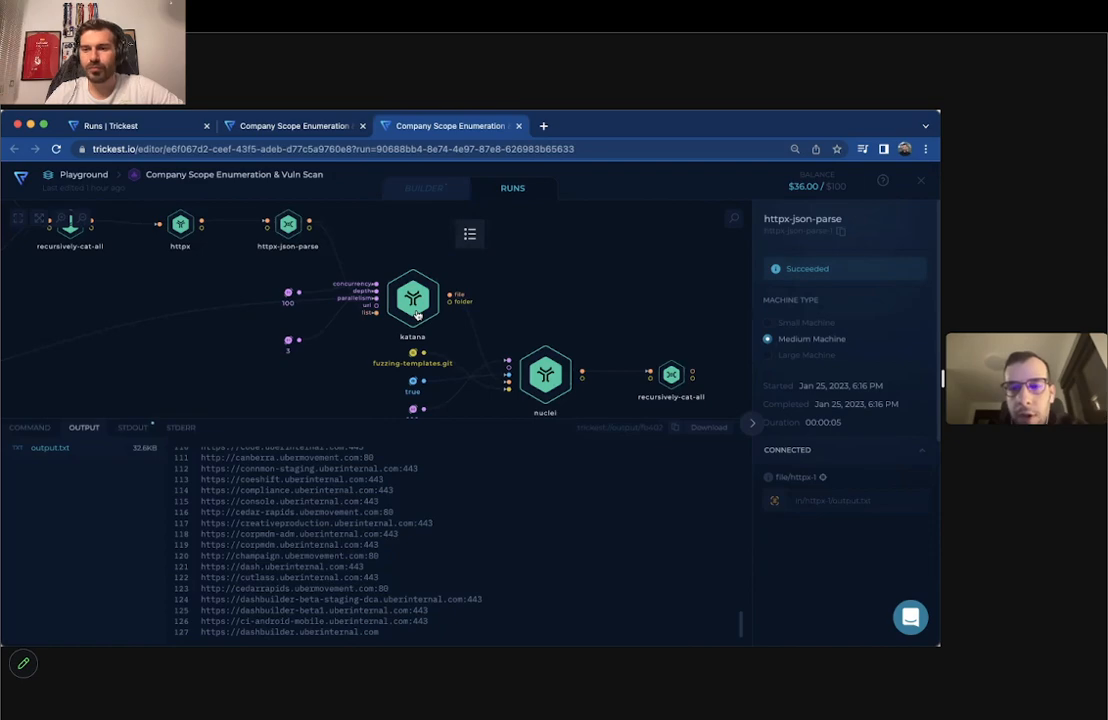
scroll(417, 314, down, 5)
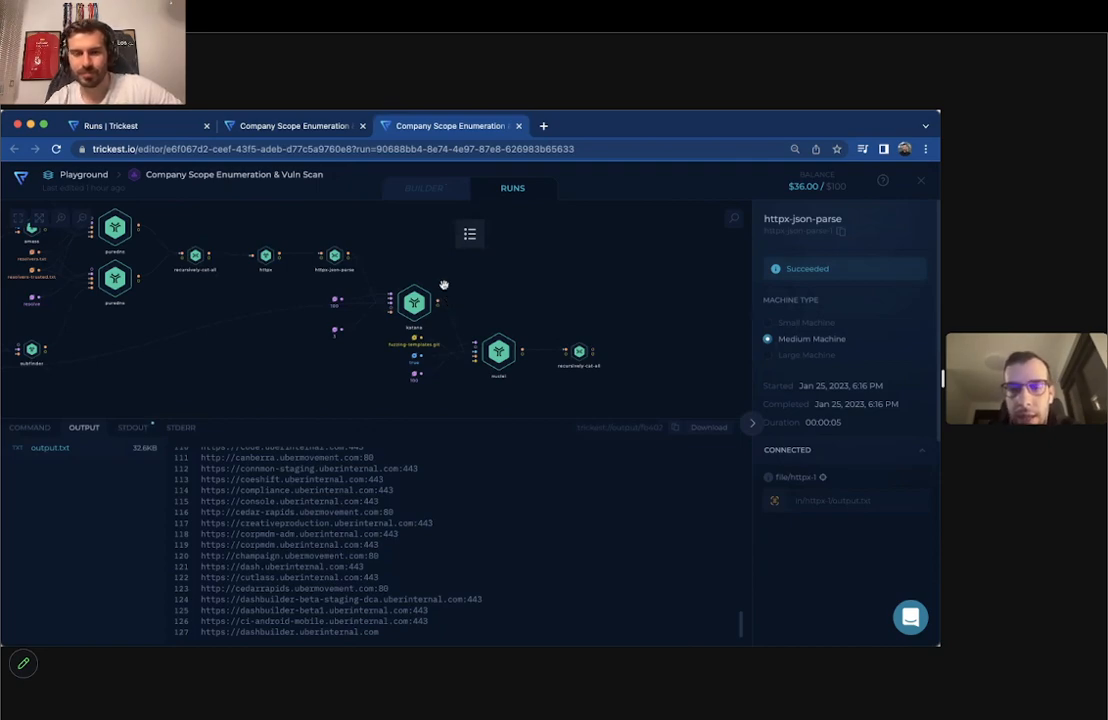
click(414, 302)
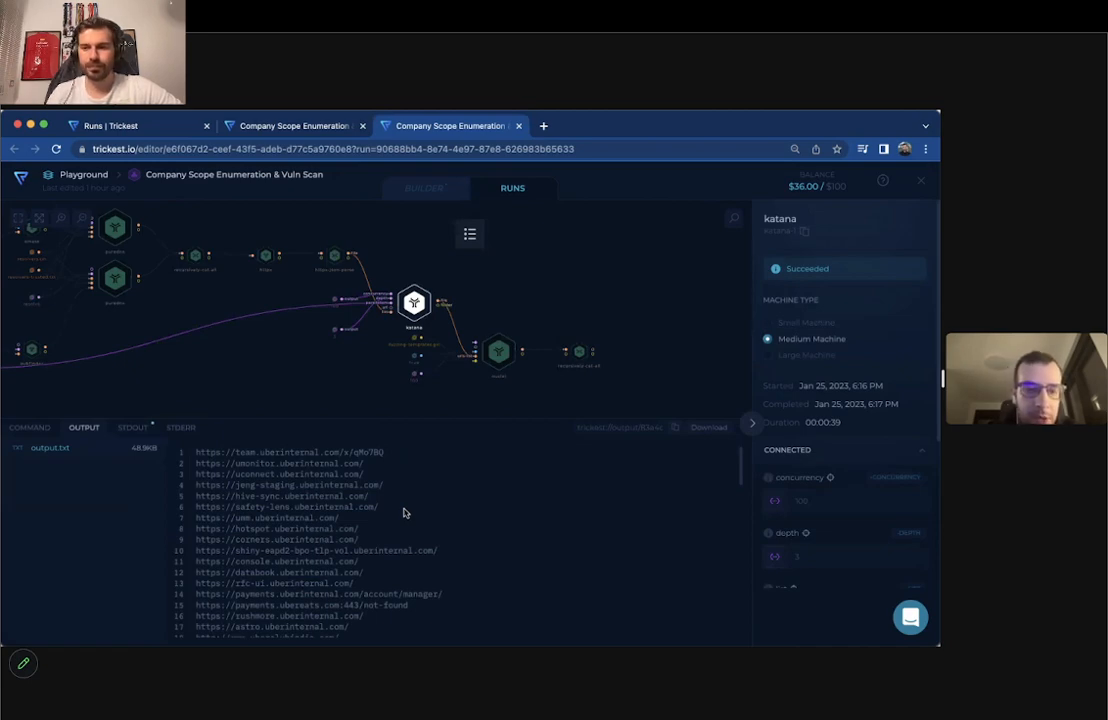
- Switch the Playground workflow to the builder, find gospider in the library, and add a gospider node near katana
click(421, 190)
click(166, 258)
text(gosp)
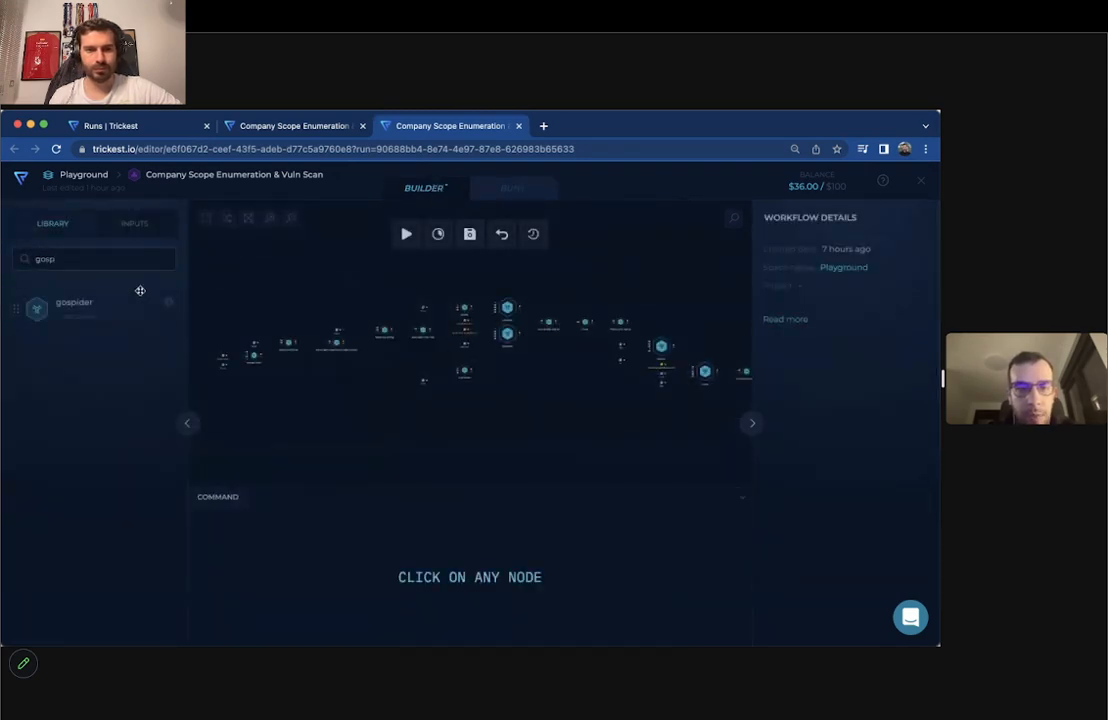
drag(140, 290, 653, 381)
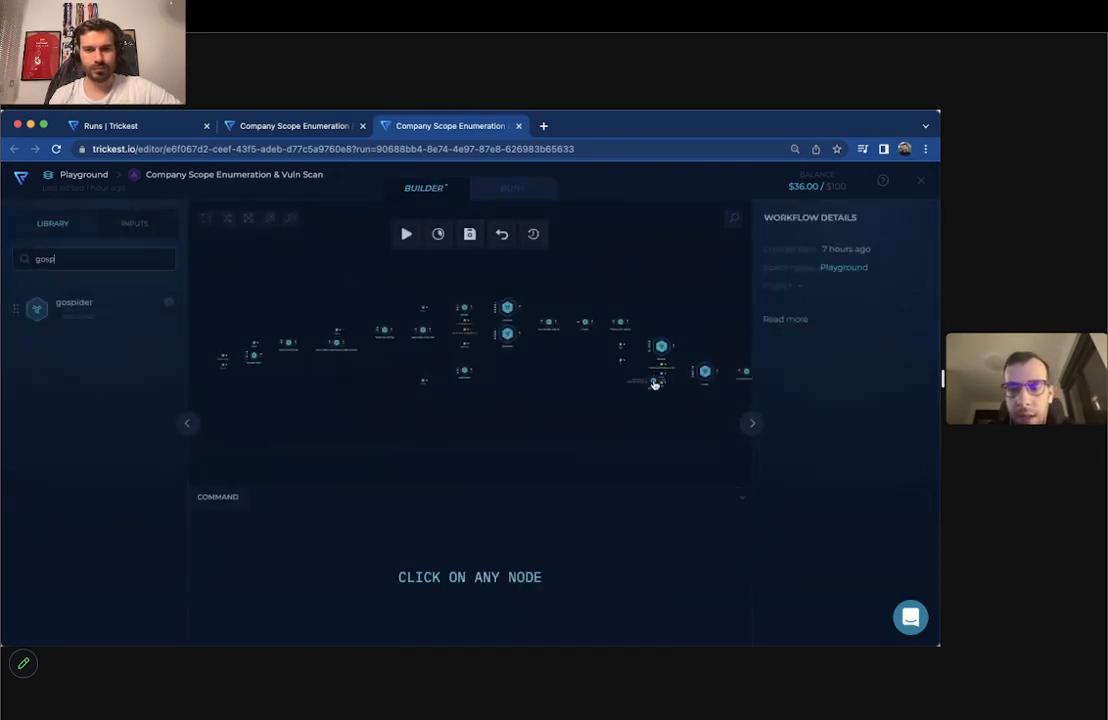
- Connect the httpx-json-parse output to gospider's input and place the gospider node above katana
scroll(653, 381, up, 3)
drag(717, 408, 572, 428)
scroll(572, 428, up, 3)
scroll(572, 428, down, 3)
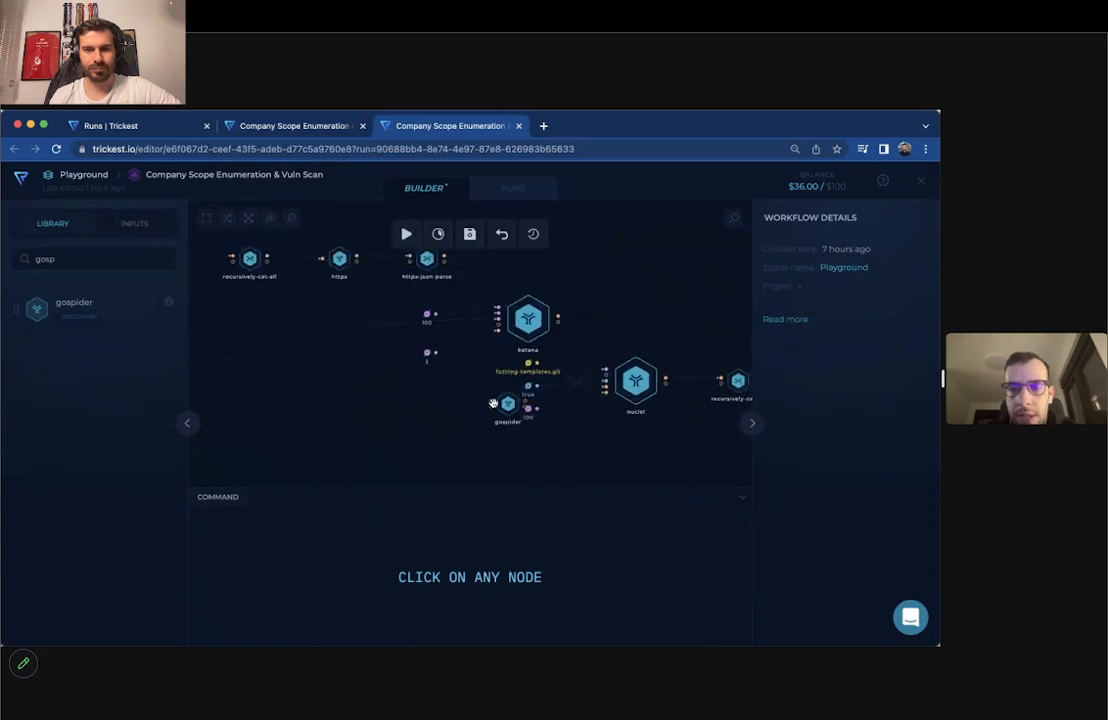
drag(491, 406, 445, 258)
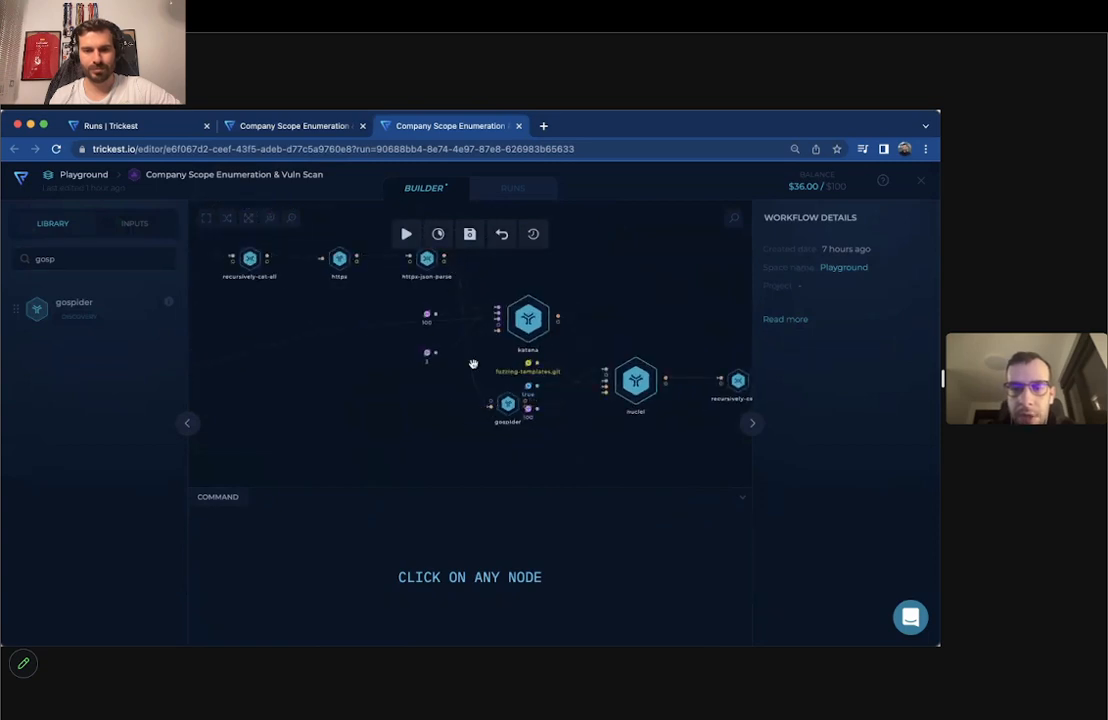
drag(509, 410, 473, 279)
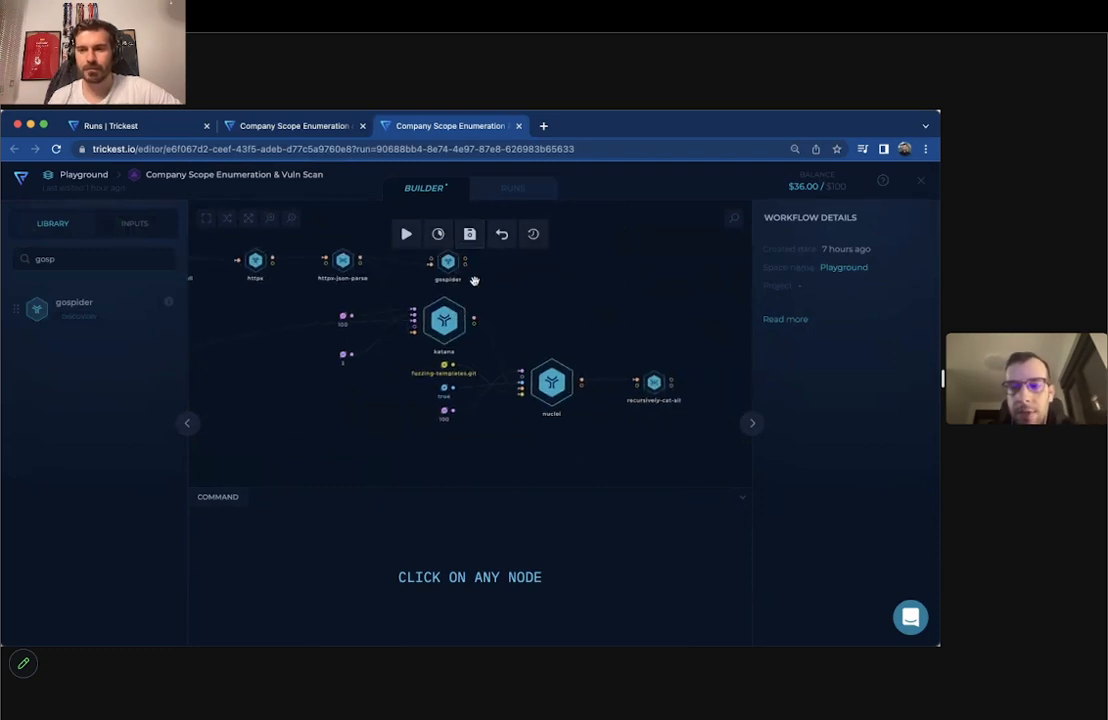
- Delete the gospider node from the workflow and return to katana's output in the completed run
click(449, 276)
drag(449, 276, 443, 337)
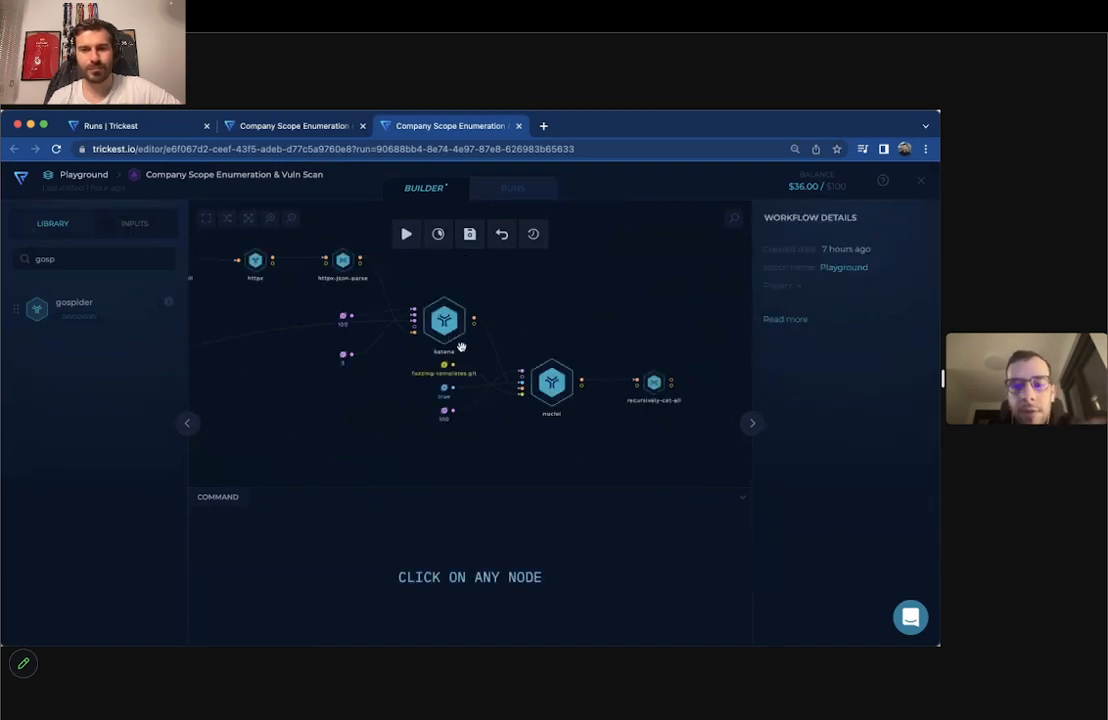
click(497, 188)
scroll(391, 492, down, 2)
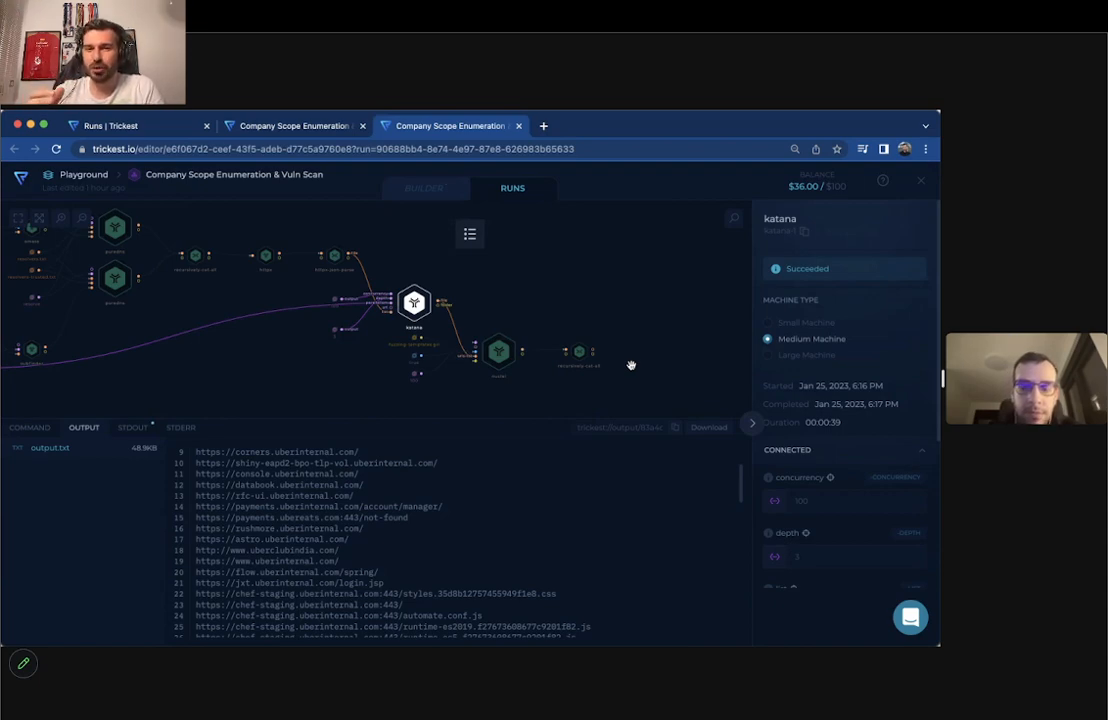
- Close both Company Scope Enumeration & Vuln Scan editors without saving their changes and look through the remaining list of runs
click(519, 127)
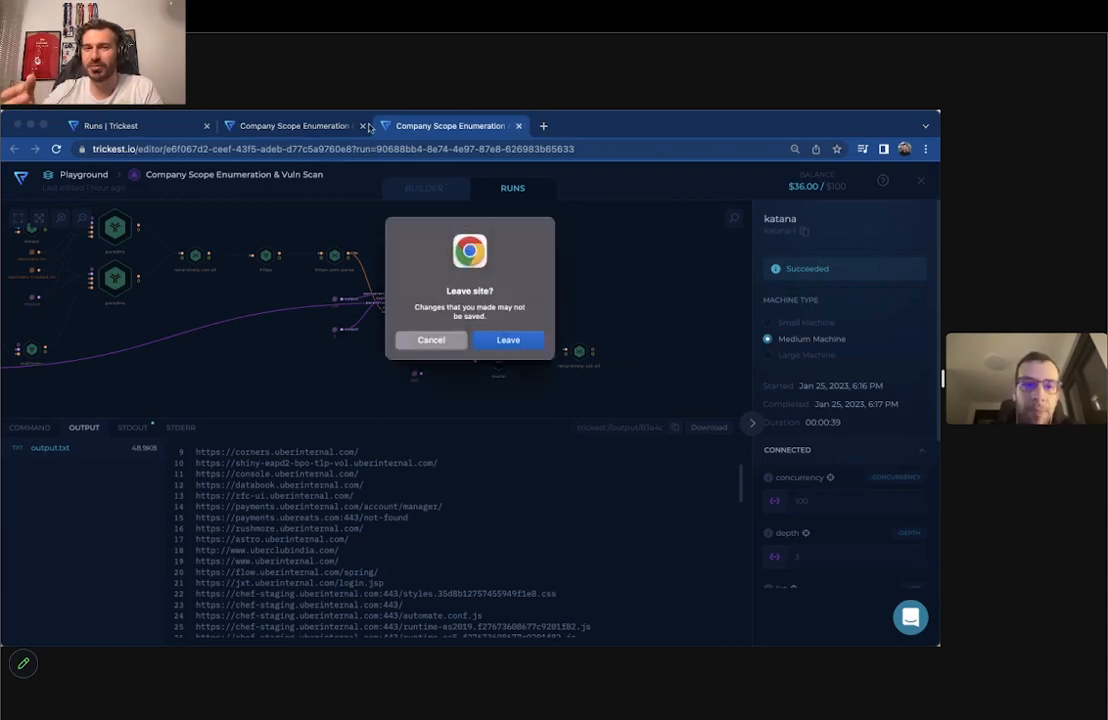
click(489, 341)
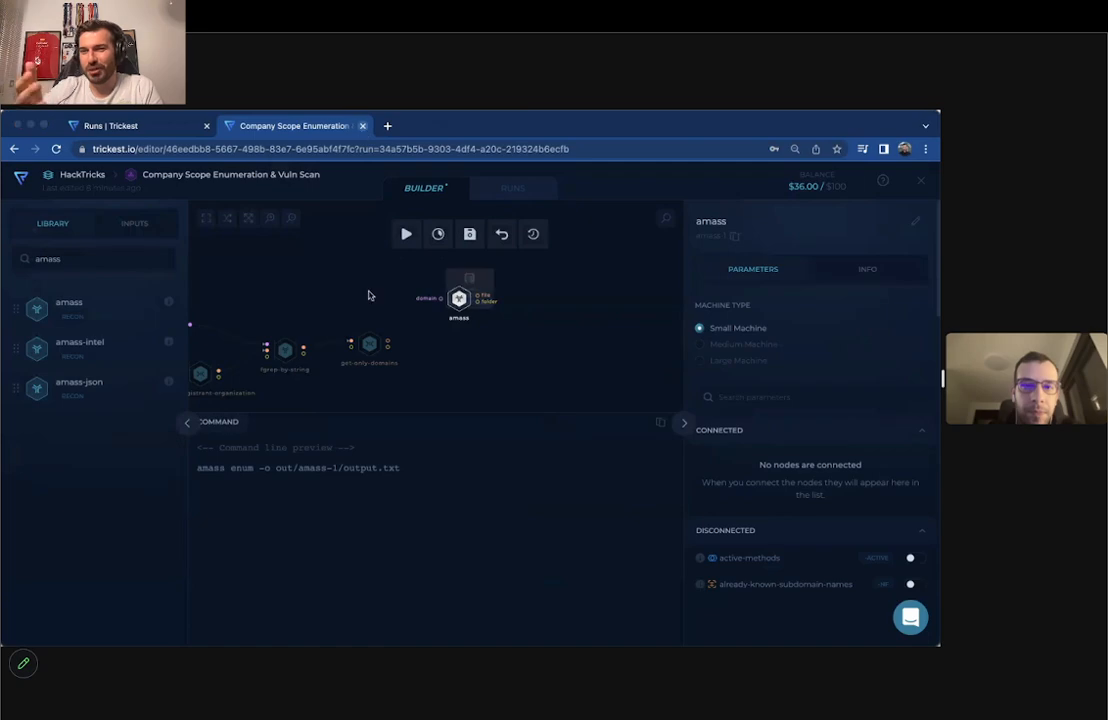
key(super+w)
click(482, 341)
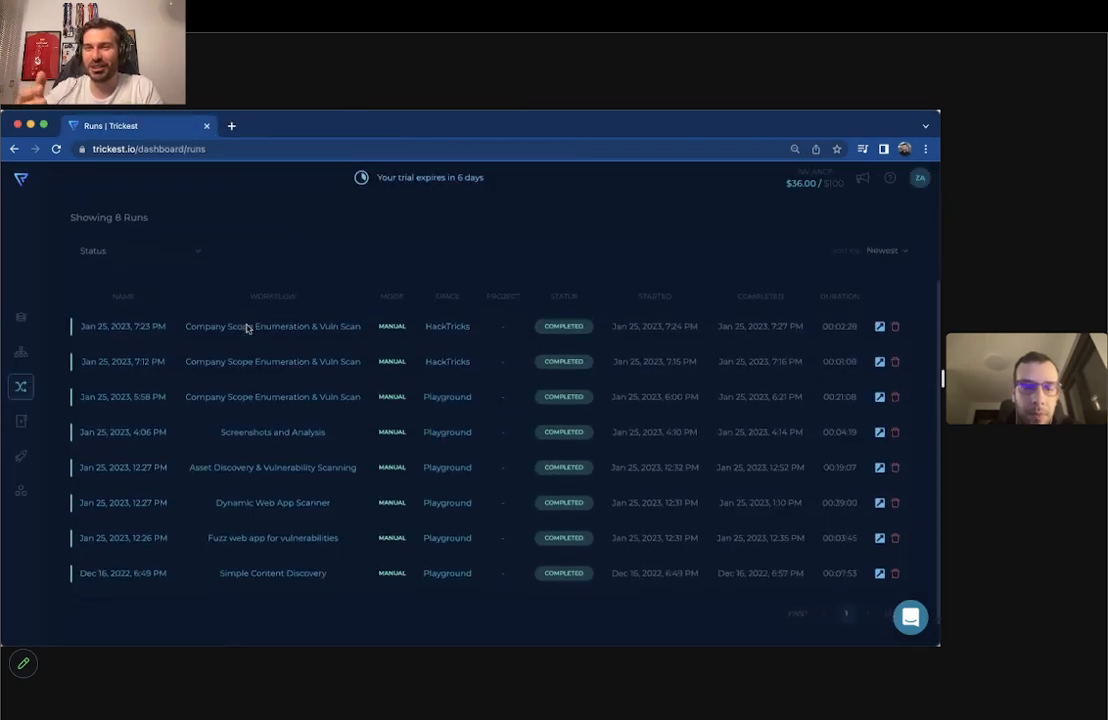
scroll(247, 329, down, 1)
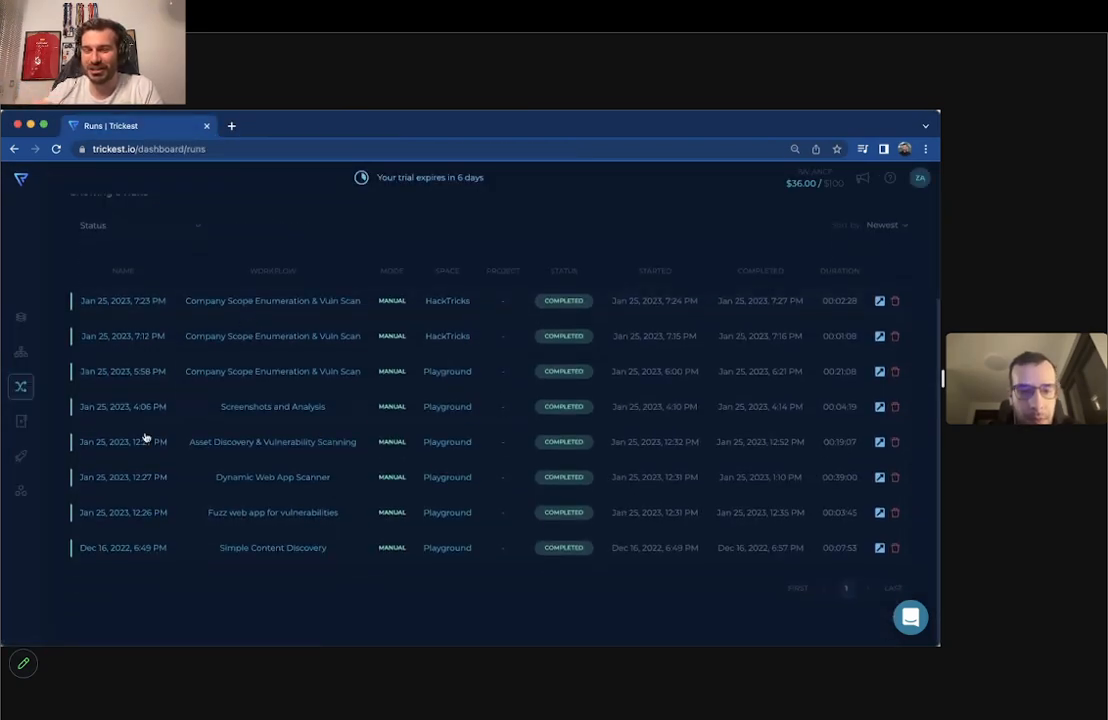
scroll(136, 454, down, 1)
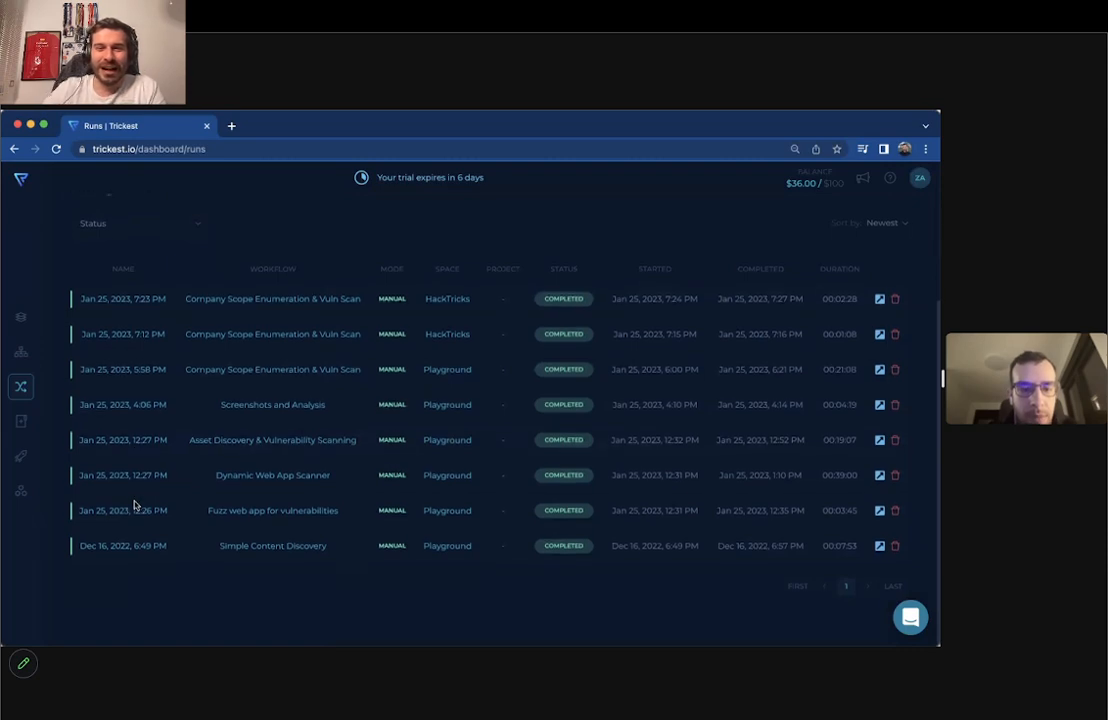